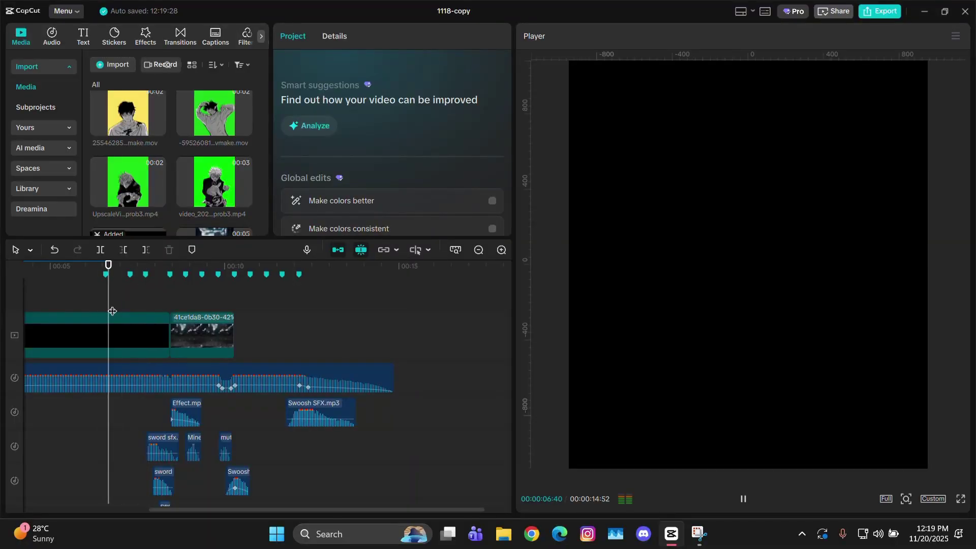
Step: Examine the project's custom aspect ratio, resolution and frame rate settings without changing them
scroll(112, 310, up, 2)
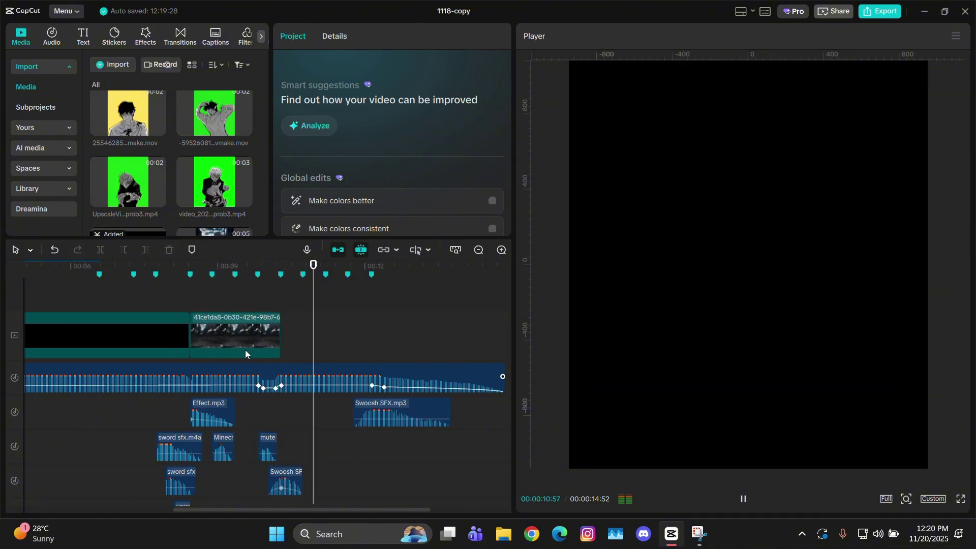
click(191, 297)
scroll(216, 296, up, 2)
scroll(447, 314, up, 2)
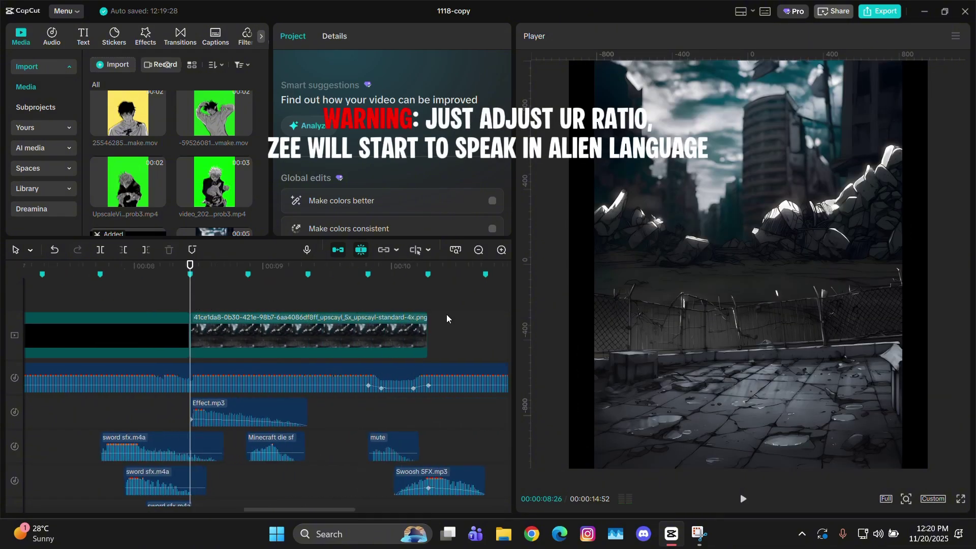
click(247, 286)
click(230, 326)
click(933, 499)
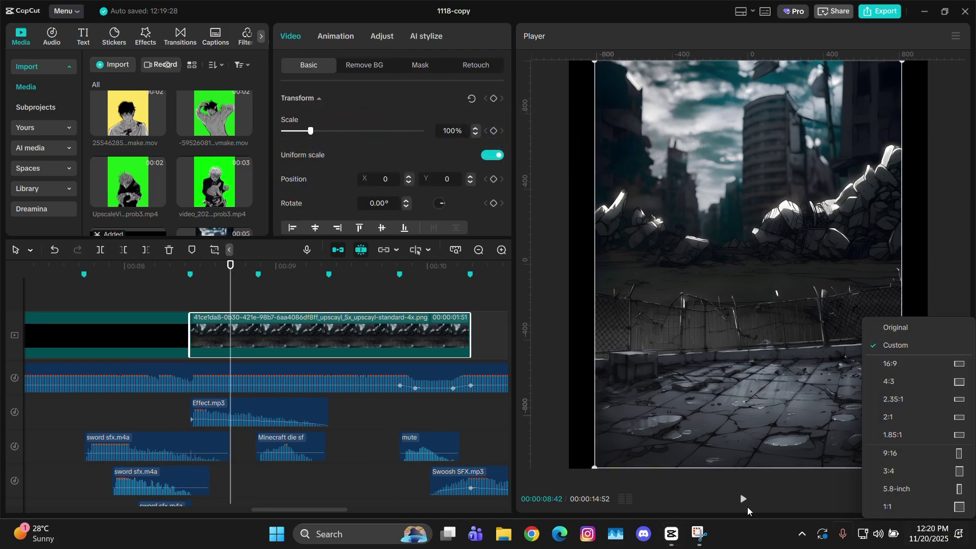
click(864, 344)
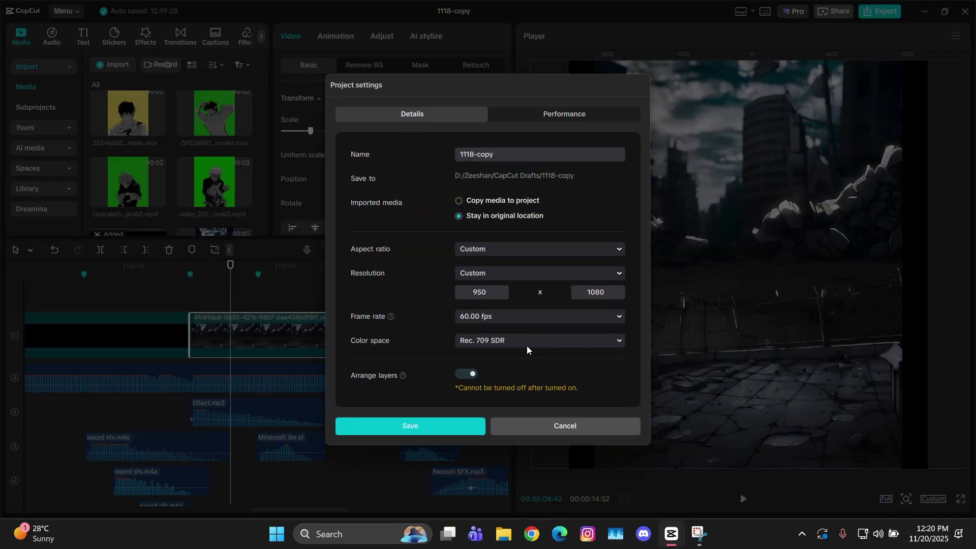
click(527, 430)
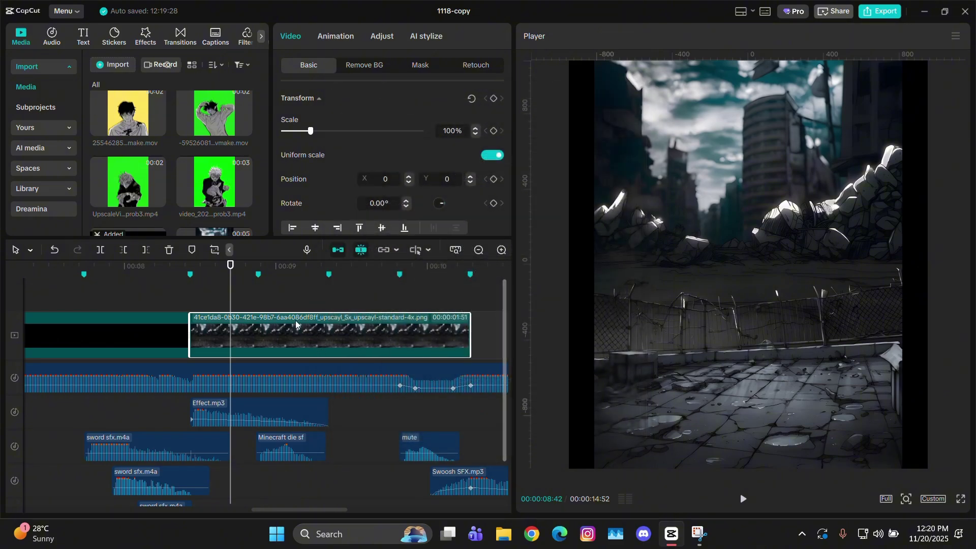
Step: Turn off uniform scaling for the city background image and set its scale width to 117%
click(493, 156)
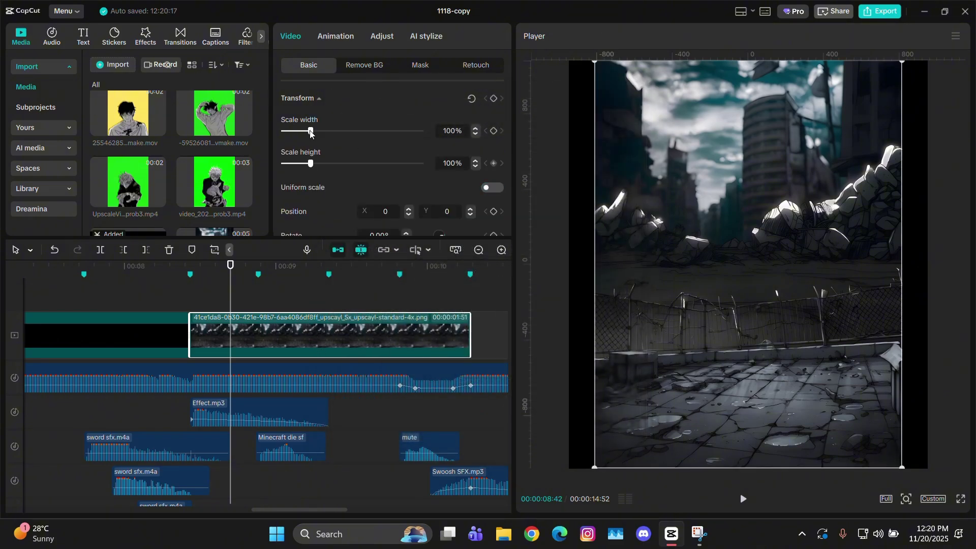
drag(310, 133, 315, 132)
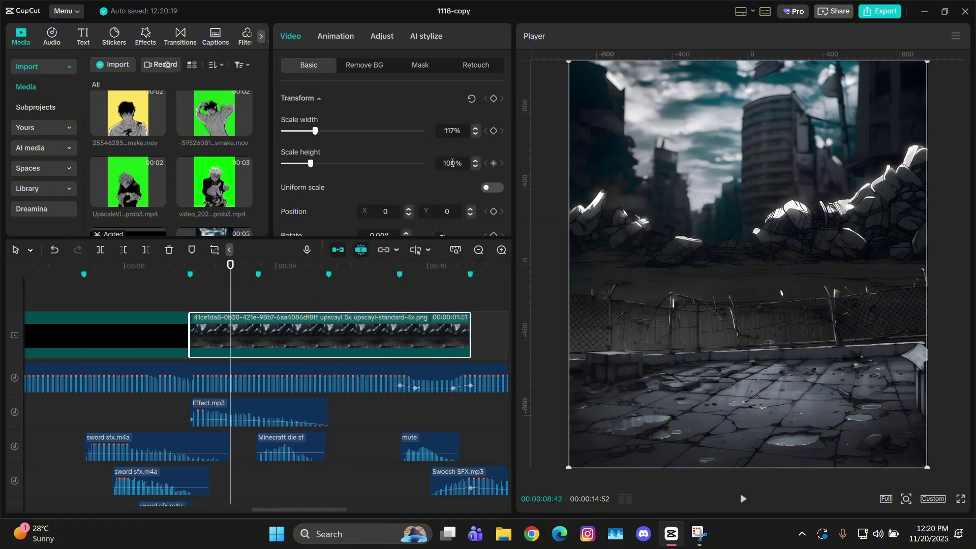
scroll(452, 162, up, 3)
Step: Add the green-screen clip video_2025-09-25_20-55-46_apo8_prob3.mp4 above the background image, starting at the 00:00:08:26 marker
click(211, 299)
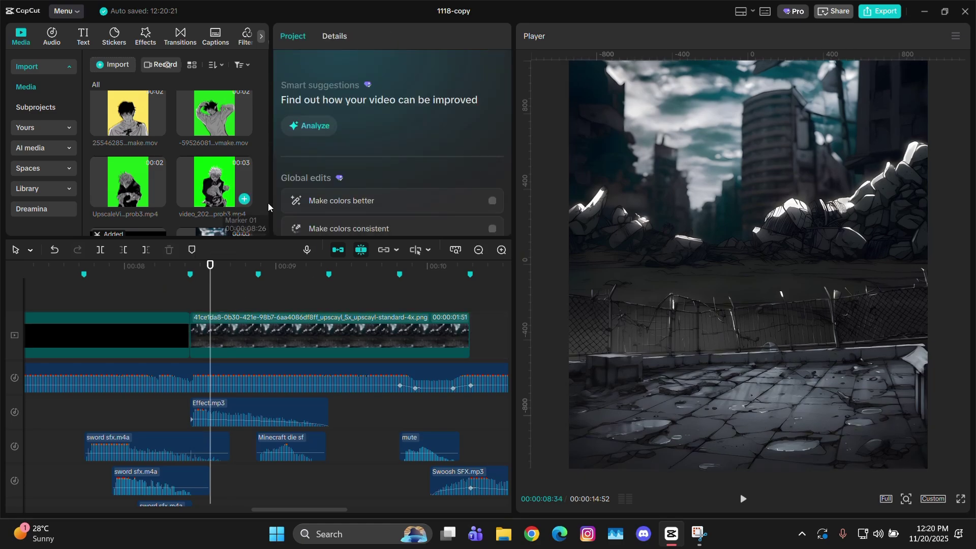
drag(221, 163, 190, 300)
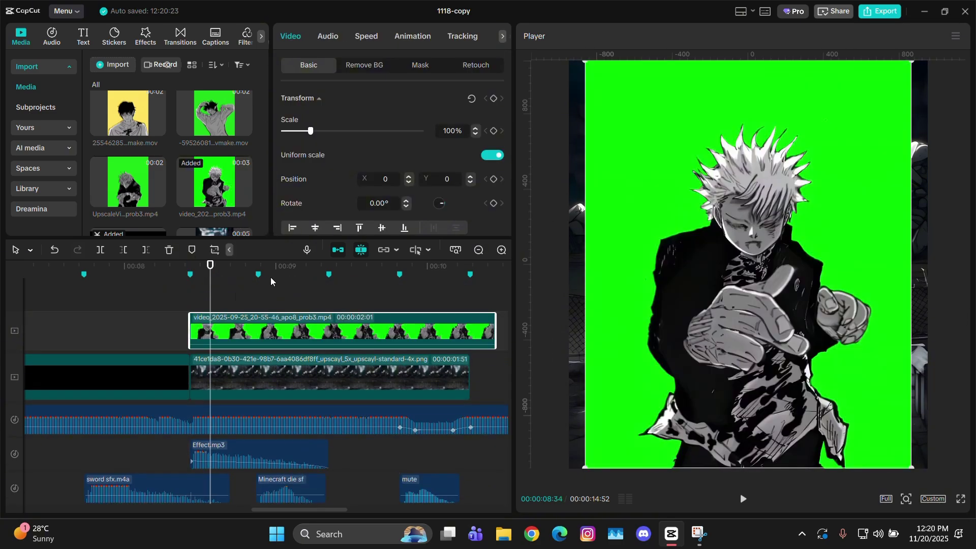
drag(233, 270, 265, 267)
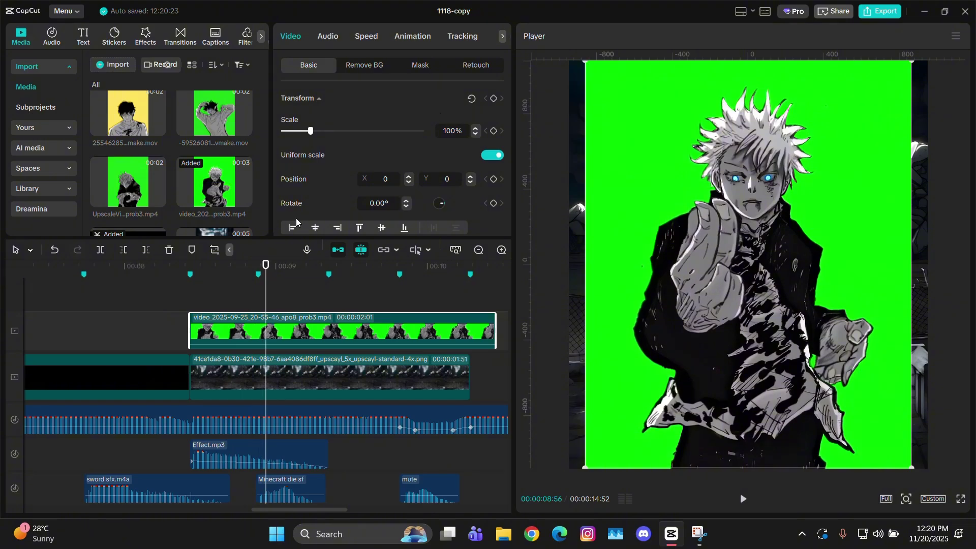
Step: Enable Chroma key on the character clip and pick the green fringe around the hair as the key color
click(364, 65)
click(285, 158)
click(329, 179)
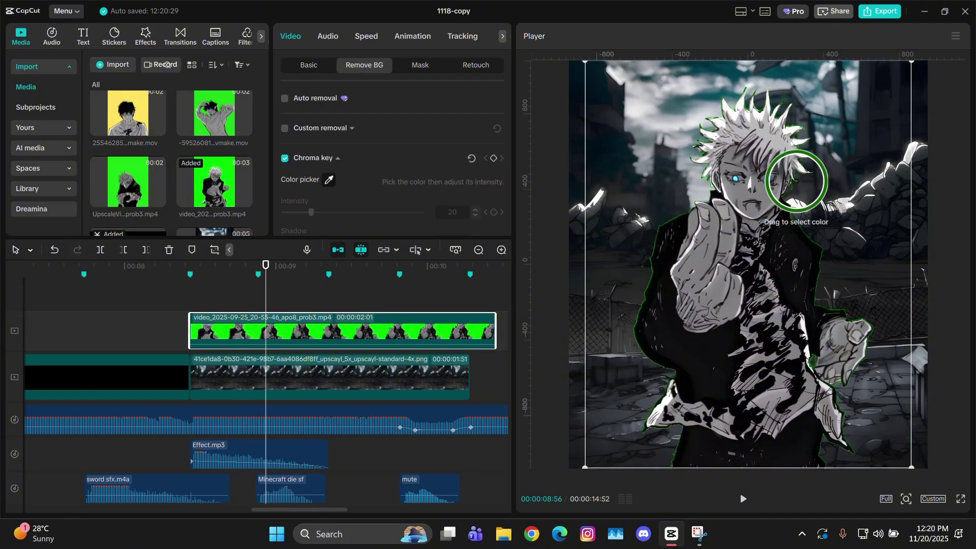
scroll(845, 185, up, 5)
scroll(846, 208, down, 2)
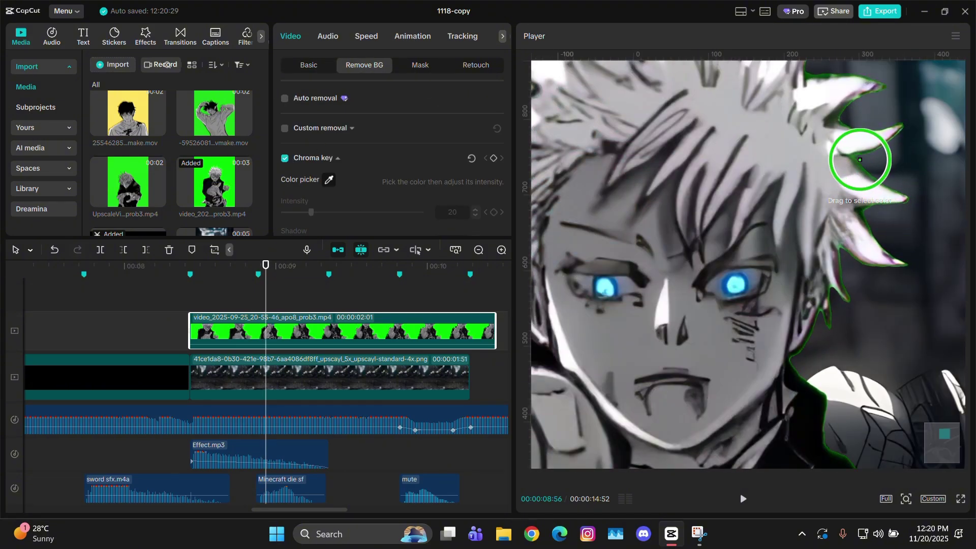
click(860, 159)
Step: Set the chroma key's intensity to 25, feather edge to 5 and clean up edge to 13
scroll(846, 175, down, 6)
scroll(335, 208, down, 3)
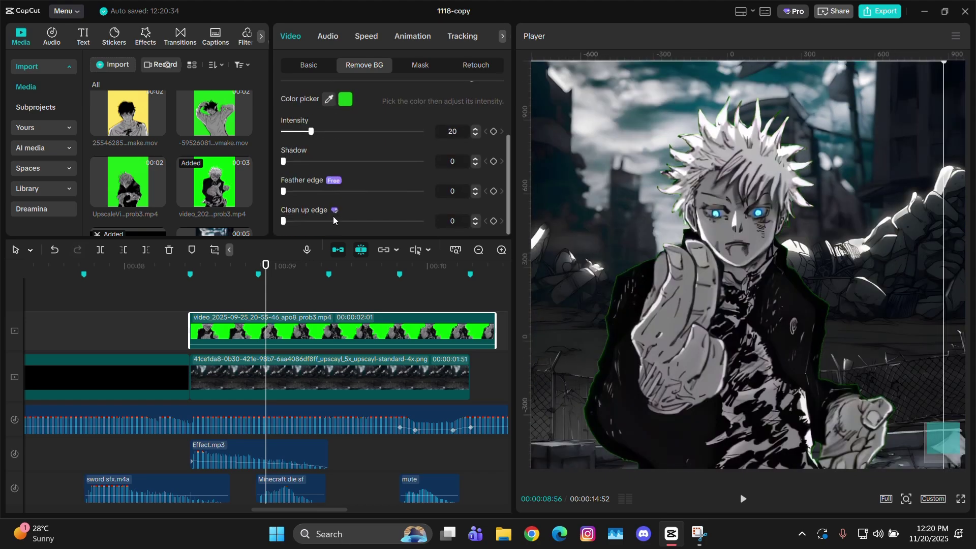
drag(332, 221, 245, 218)
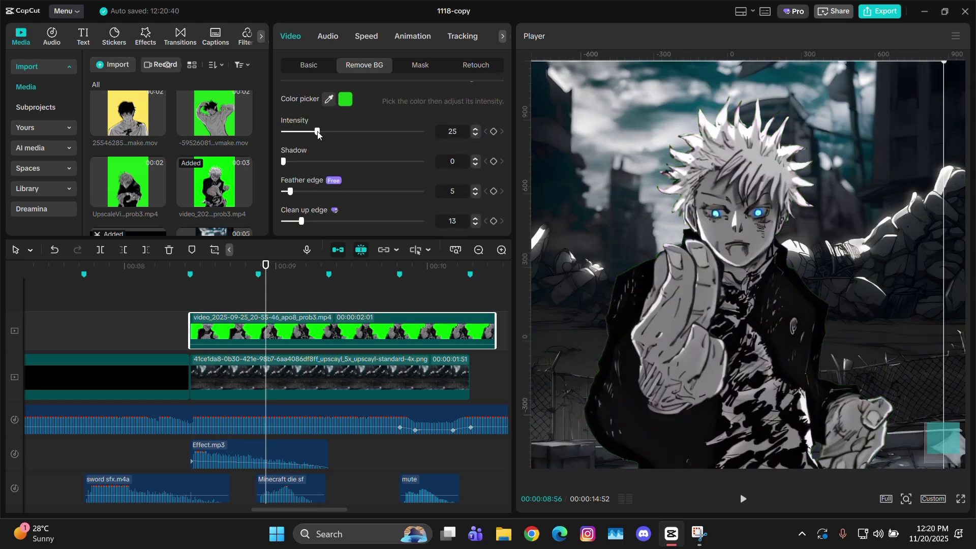
scroll(814, 224, down, 2)
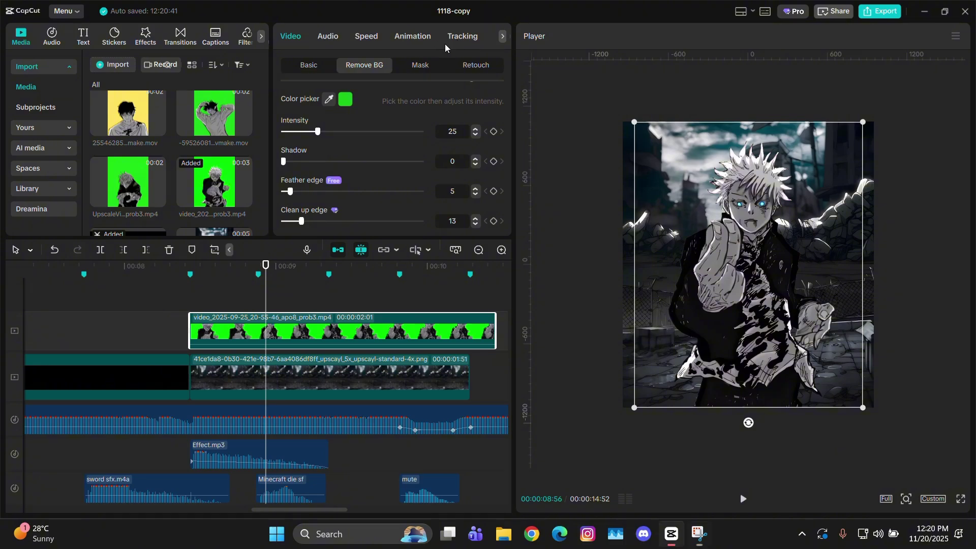
scroll(444, 43, down, 2)
Step: Lower the green saturation of the character clip to -100 in the HSL adjustment
click(431, 42)
scroll(388, 123, down, 6)
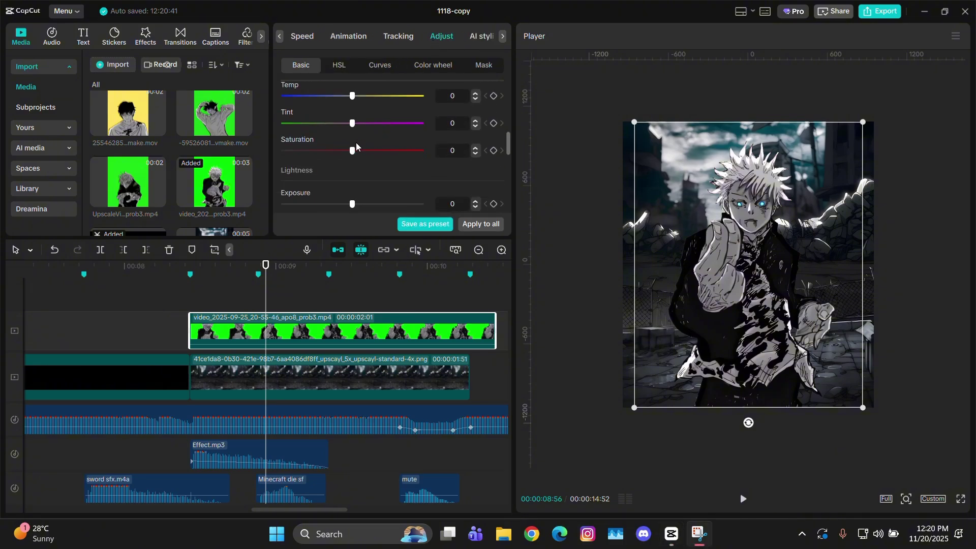
click(390, 121)
drag(352, 181, 161, 178)
scroll(708, 211, up, 2)
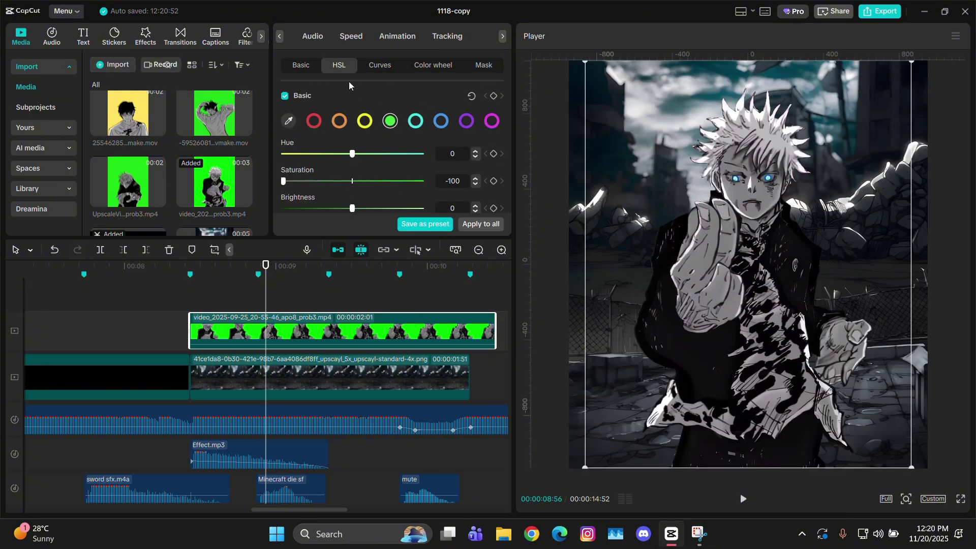
Step: Scale the character clip to 84% and move it down to a Y position of about -173
click(301, 65)
scroll(355, 44, up, 2)
click(290, 37)
click(222, 269)
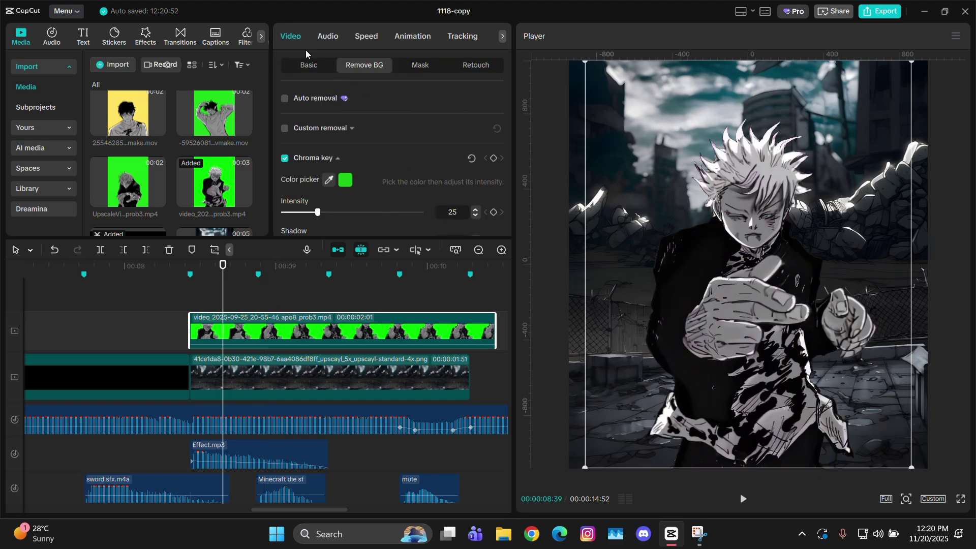
click(308, 64)
drag(311, 131, 305, 132)
drag(305, 132, 303, 133)
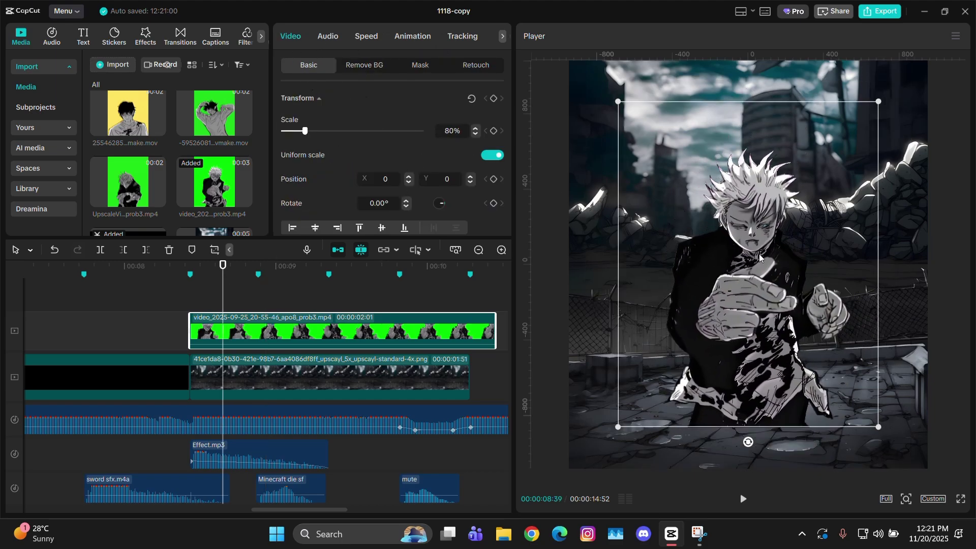
drag(791, 285, 790, 325)
drag(227, 275, 267, 273)
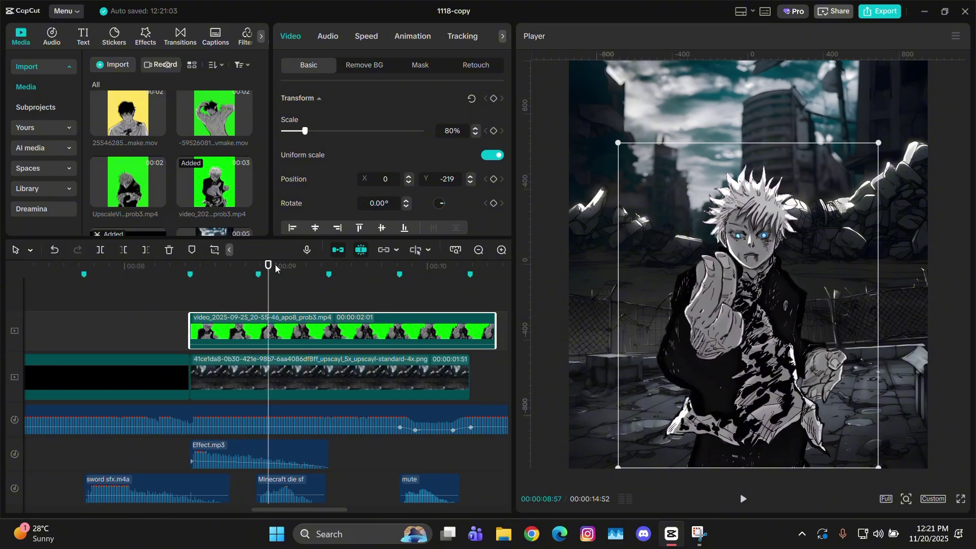
drag(451, 132, 455, 131)
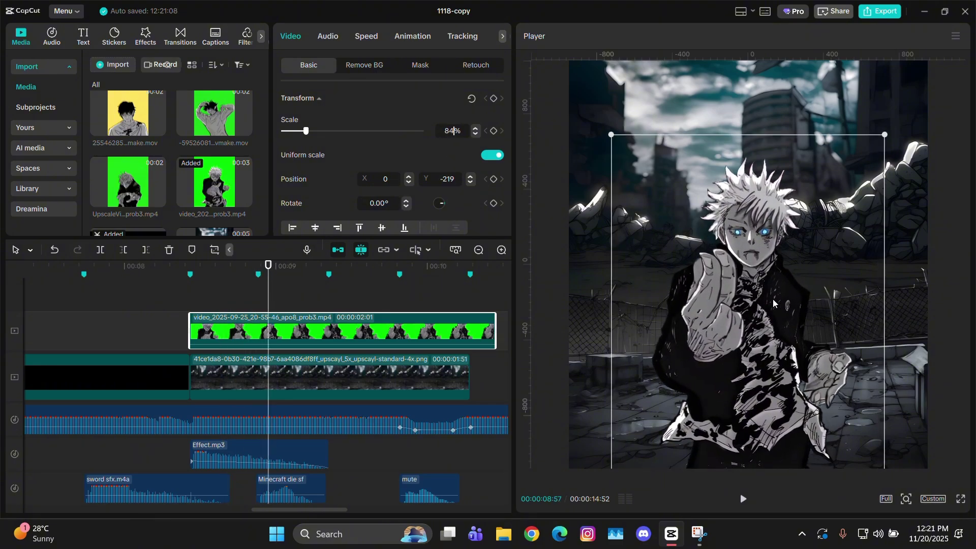
drag(772, 303, 769, 290)
Step: Shift the character clip earlier on its track so that it starts ahead of the background image
click(208, 282)
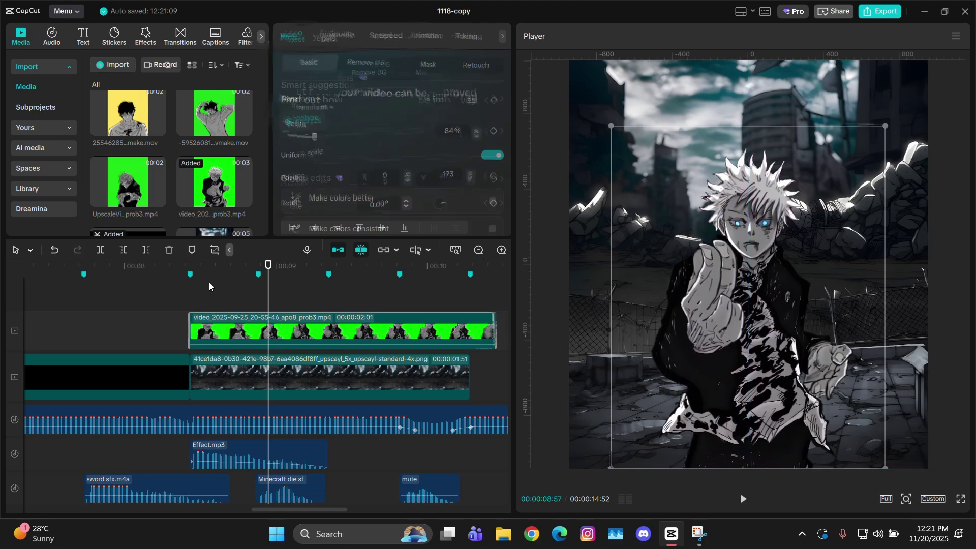
drag(208, 282, 243, 290)
drag(270, 330, 227, 336)
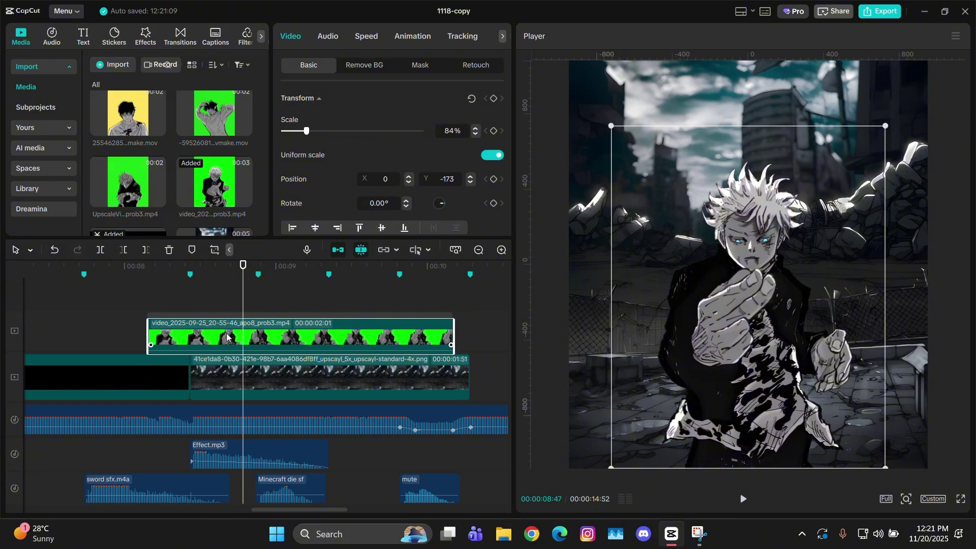
Step: Split the character clip at the 00:00:08:53 marker and delete the part after it
drag(194, 299, 255, 292)
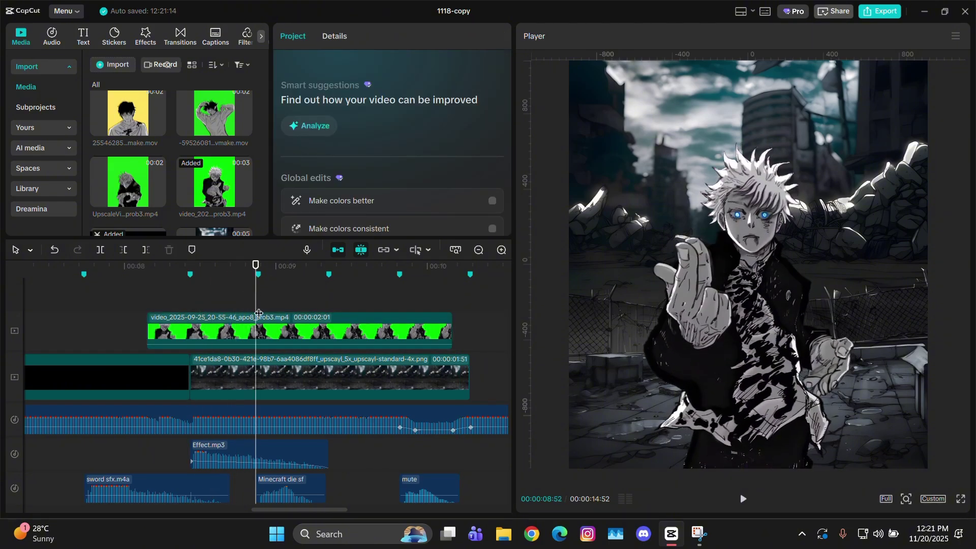
click(269, 333)
key(ctrl+b)
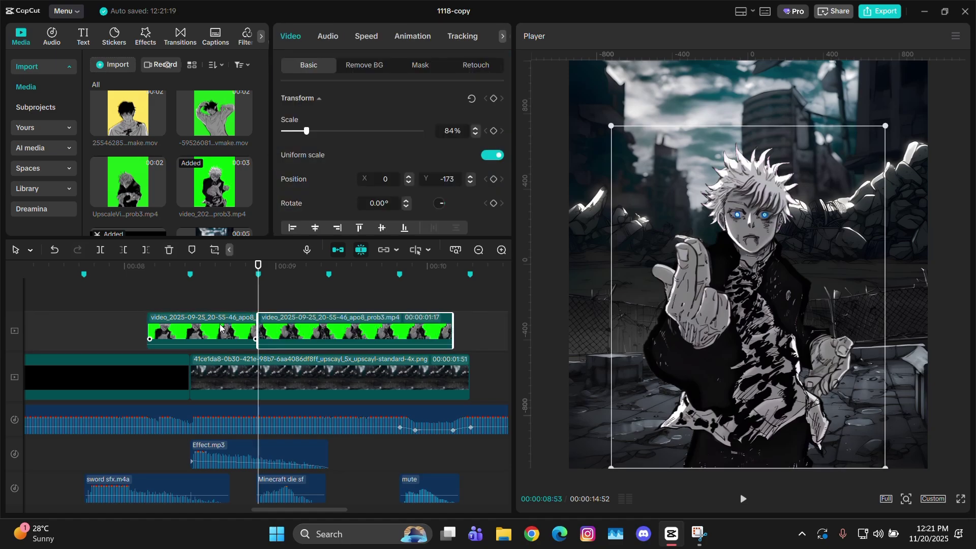
key(Delete)
Step: Trim off the part of the character clip before the 00:00:08:26 marker
click(198, 300)
key(Left)
key(Left)
click(199, 321)
key(Left)
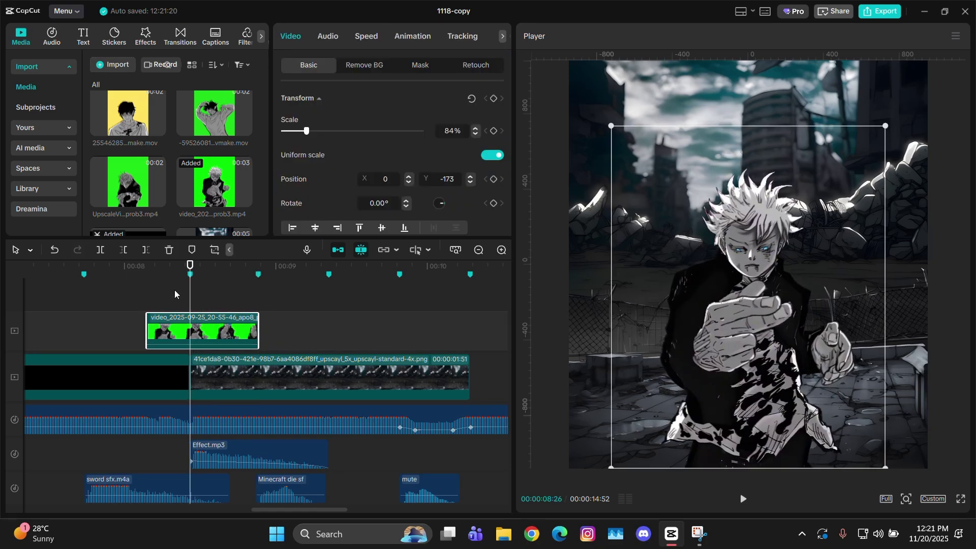
key(q)
Step: Copy the trimmed character clip and paste it at the 00:00:08:53 and 00:00:09:21 markers
key(ctrl+c)
click(261, 300)
key(ctrl+v)
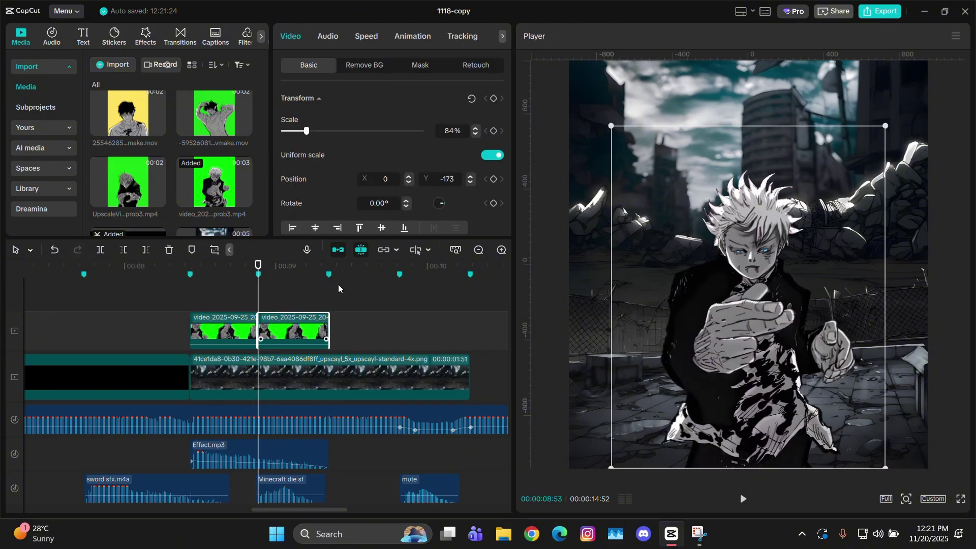
click(329, 304)
key(ctrl+v)
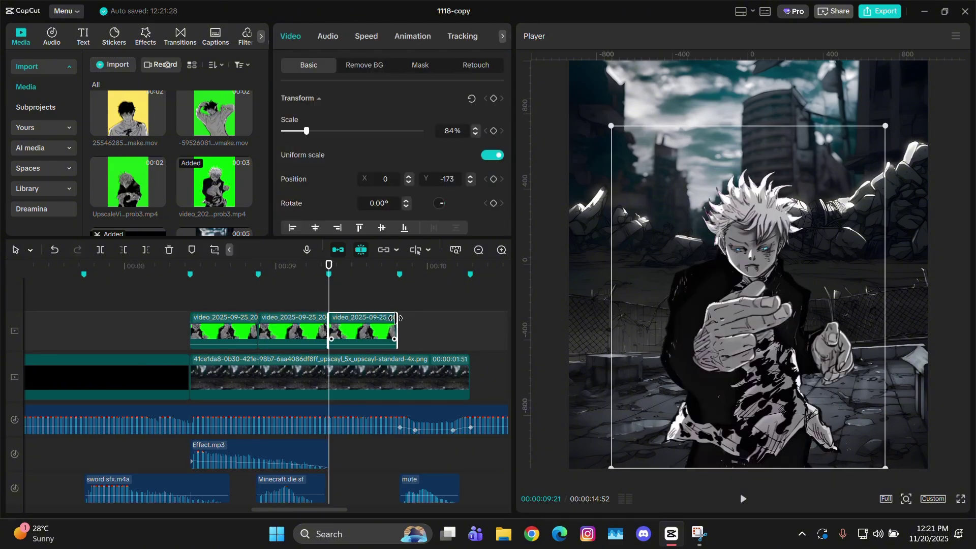
Step: Extend the third character clip so that it ends together with the background image
click(371, 301)
drag(372, 301, 470, 318)
click(396, 320)
click(417, 287)
Step: Play back the three repeated character clips from the beginning to check their timing
drag(417, 287, 193, 301)
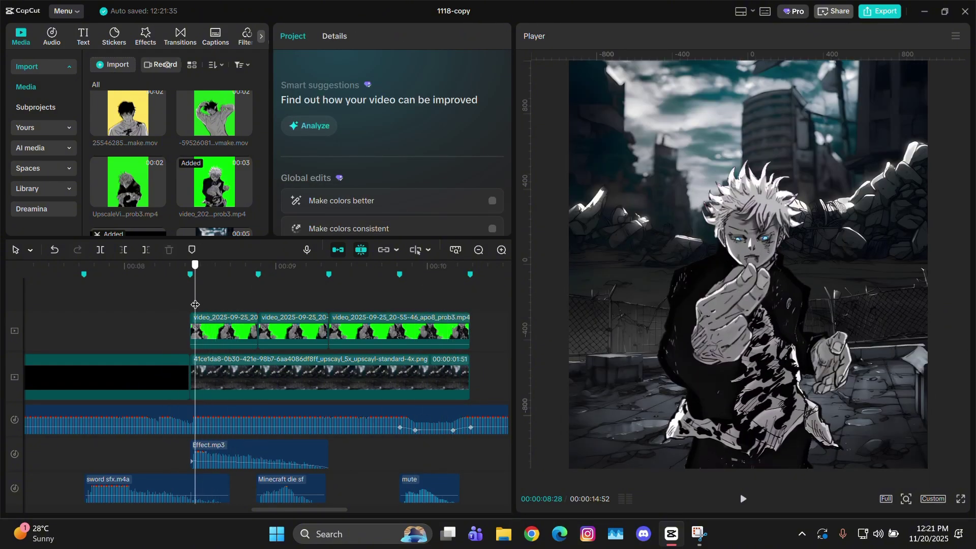
key(space)
click(183, 301)
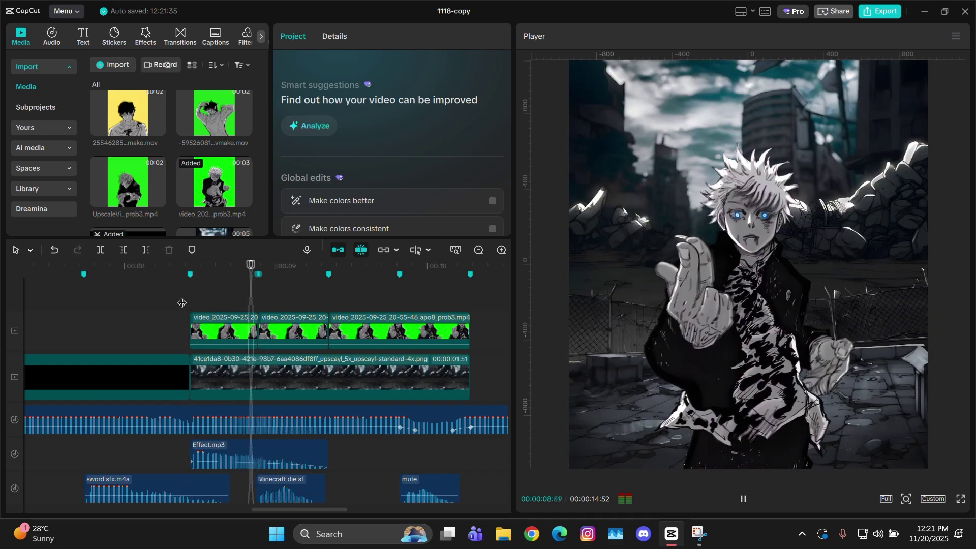
click(185, 303)
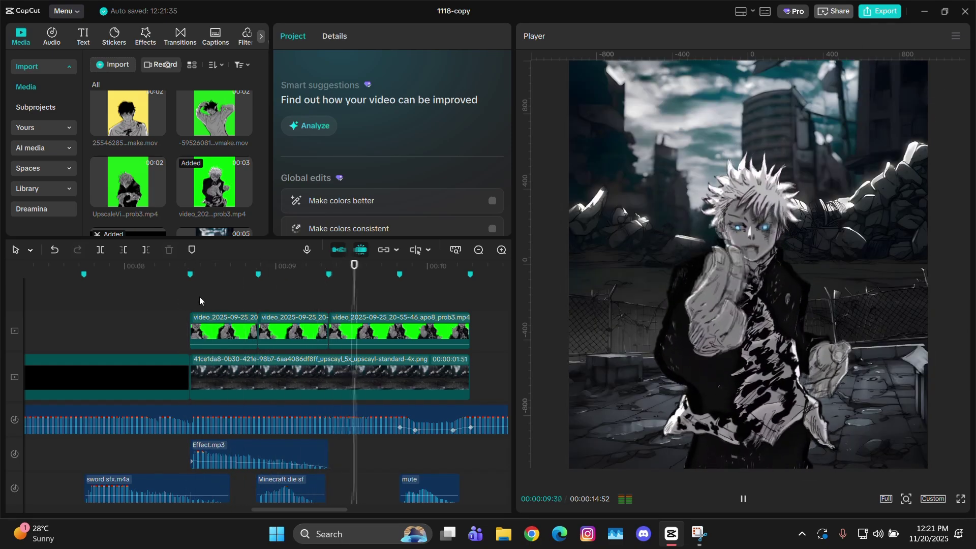
click(200, 303)
drag(205, 297, 264, 309)
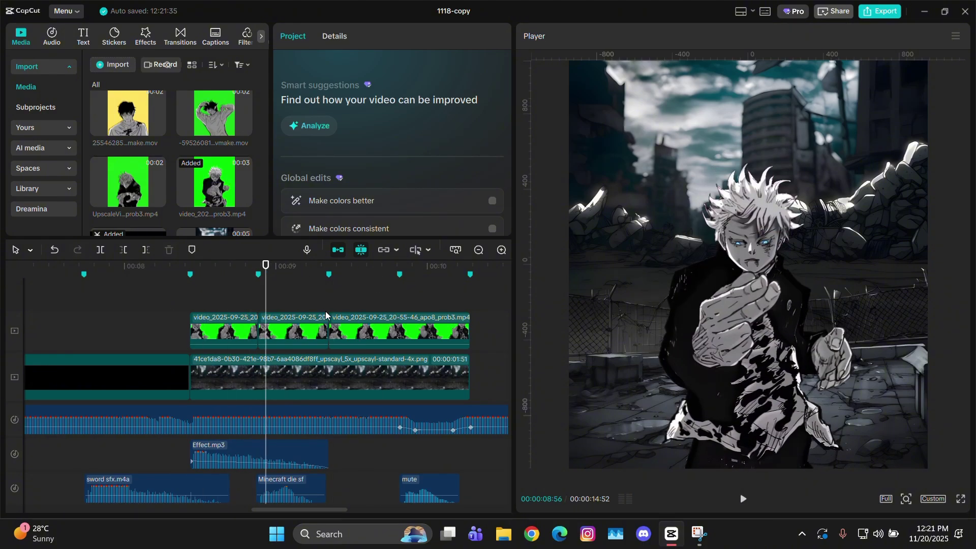
Step: Add a scale keyframe near the start of the first character clip, at 00:00:08:27
click(221, 310)
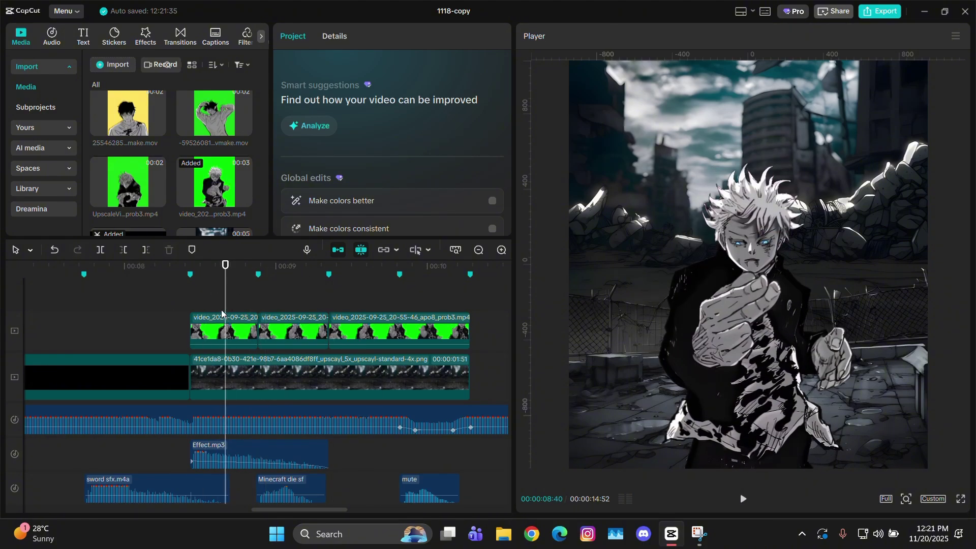
click(239, 330)
key(Left)
key(Left)
key(Left)
key(Left)
key(Left)
key(Left)
key(Left)
key(Left)
key(Left)
key(Left)
key(Left)
key(Left)
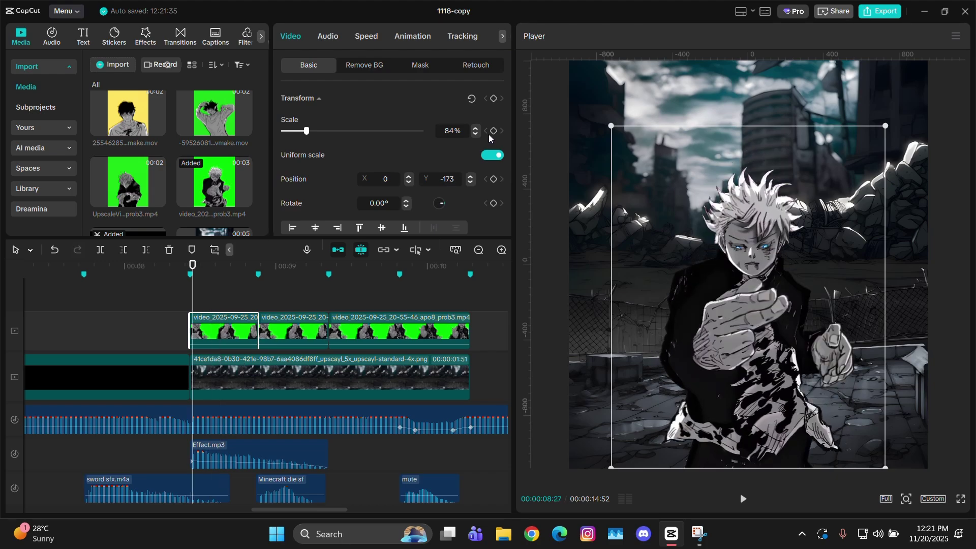
Step: Add another scale keyframe at the end of the first character clip, at 00:00:08:53
key(Right)
key(Right)
key(Right)
key(Right)
key(Right)
key(Right)
key(Right)
key(Right)
key(Right)
key(Right)
key(Right)
key(Right)
key(Right)
key(Right)
key(Right)
key(Right)
key(Right)
key(Right)
key(Right)
key(Right)
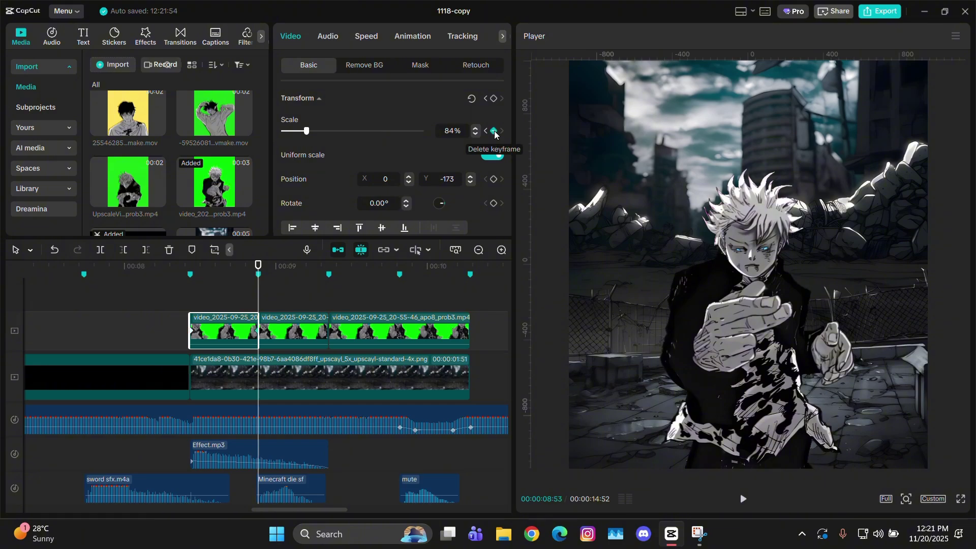
Step: Set the first character clip's scale to 209% at its start, 00:00:08:26
key(Left)
key(Left)
key(Left)
key(Left)
key(Left)
key(Left)
key(Left)
key(Left)
key(Left)
key(Left)
key(Left)
key(Left)
key(Left)
key(Left)
key(Left)
key(Left)
key(Left)
key(Left)
key(Left)
key(Left)
key(Left)
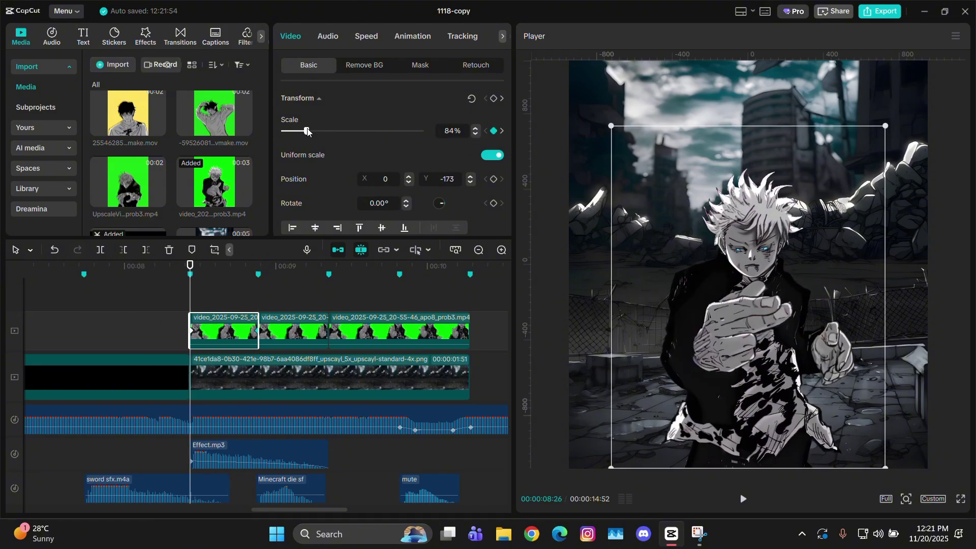
drag(306, 132, 340, 131)
Step: Apply a decelerating ease-out curve to the first character clip's scale animation in the keyframe graph
scroll(242, 287, up, 2)
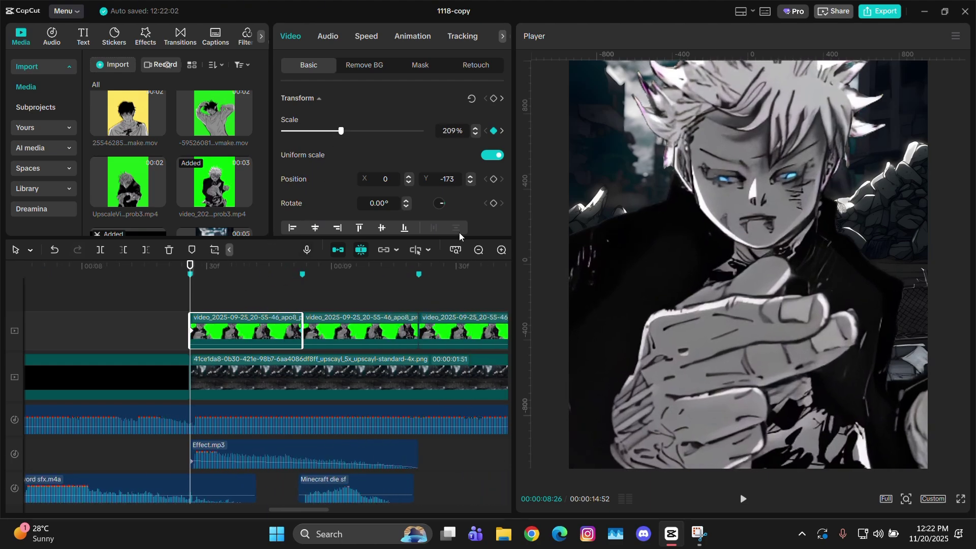
key(alt+k)
scroll(257, 383, up, 2)
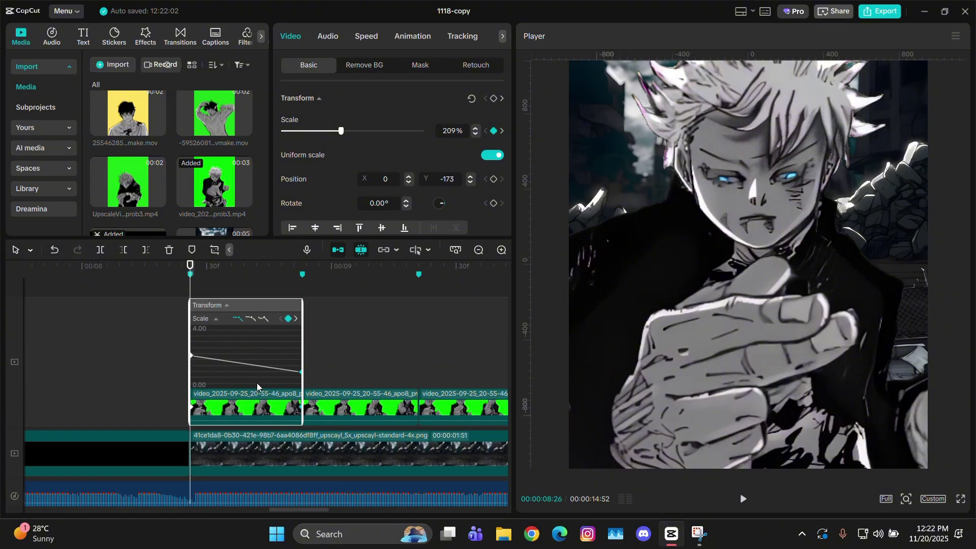
scroll(284, 362, up, 1)
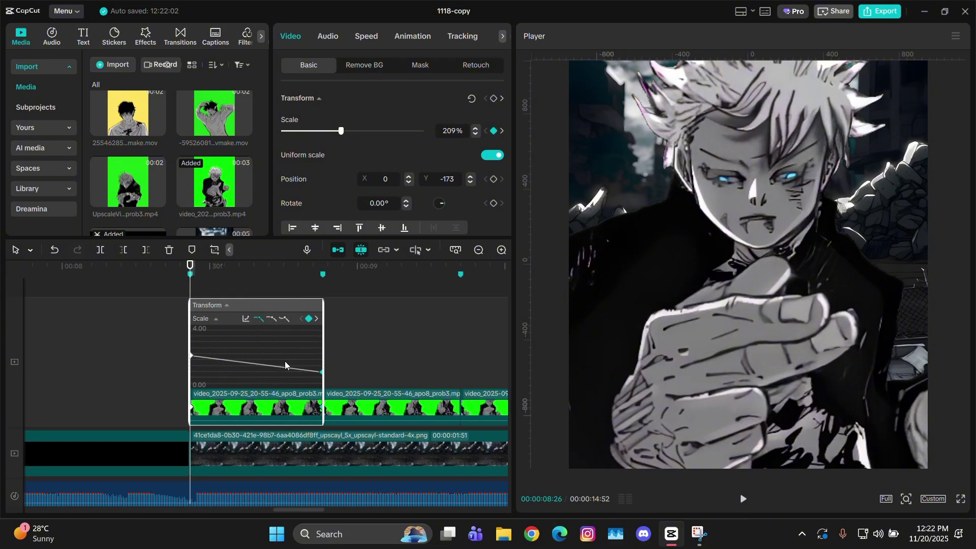
click(271, 318)
drag(270, 372, 133, 371)
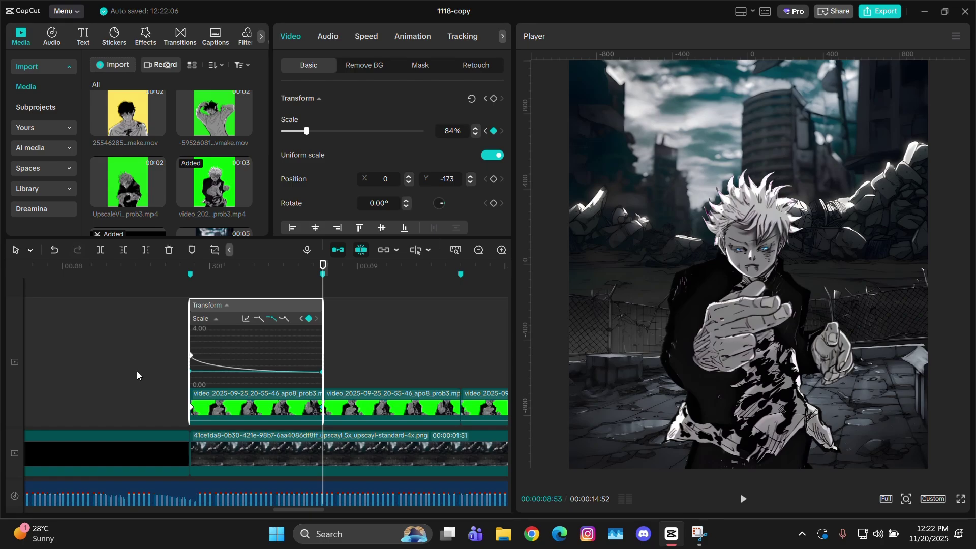
Step: Copy the first clip's eased scale keyframes onto the second character clip, starting at 00:00:08:53
click(223, 375)
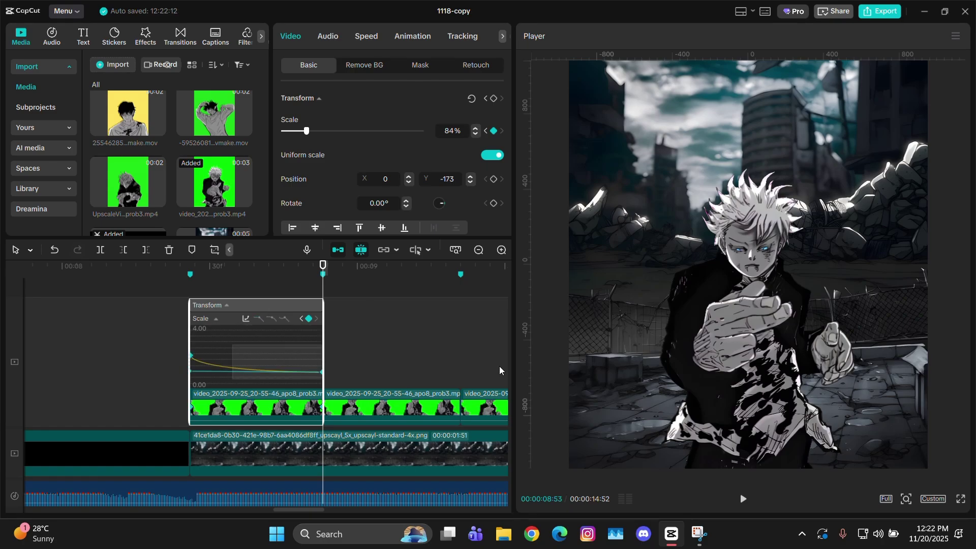
click(431, 350)
click(421, 342)
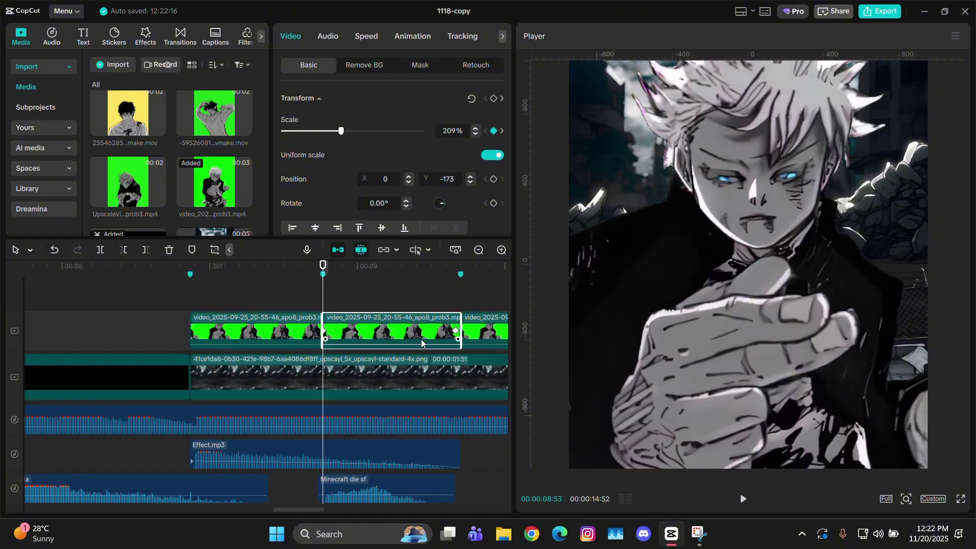
Step: Add a scale keyframe at the start of the third character clip, 00:00:09:21, and split the clip at the 00:00:09:49 marker
click(455, 330)
click(464, 335)
key(Down)
key(Up)
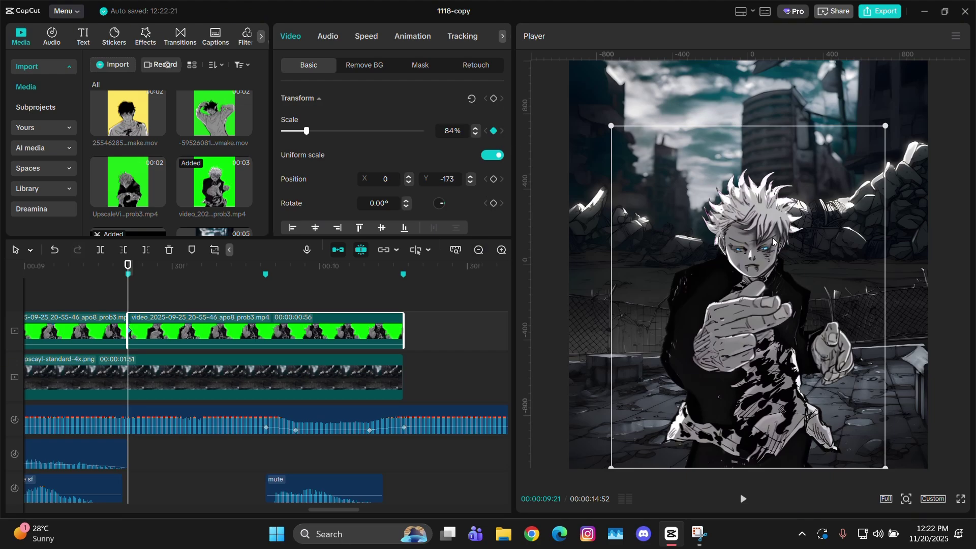
click(266, 268)
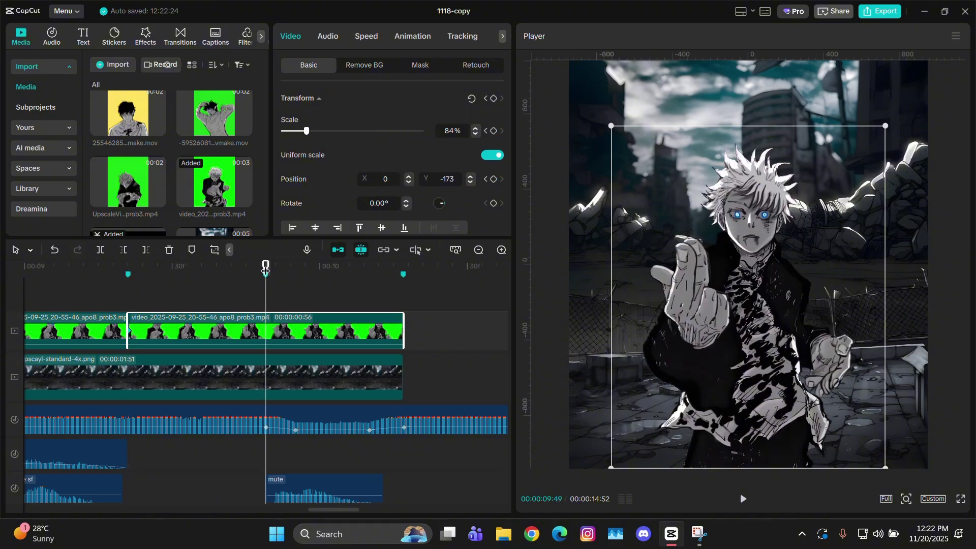
key(ctrl+b)
Step: Paste the copied scale keyframes onto the shortened third character clip, starting at 00:00:09:21
click(237, 326)
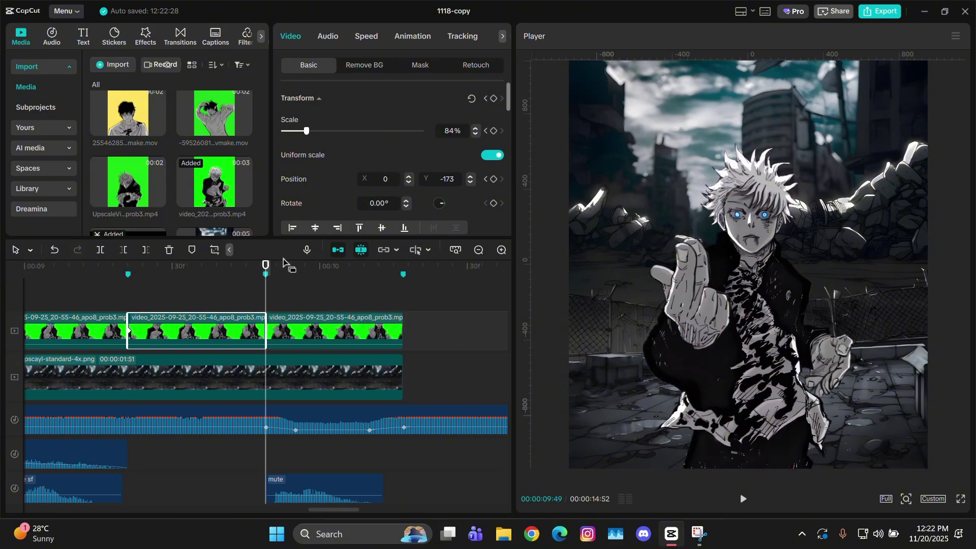
click(486, 130)
key(ctrl+v)
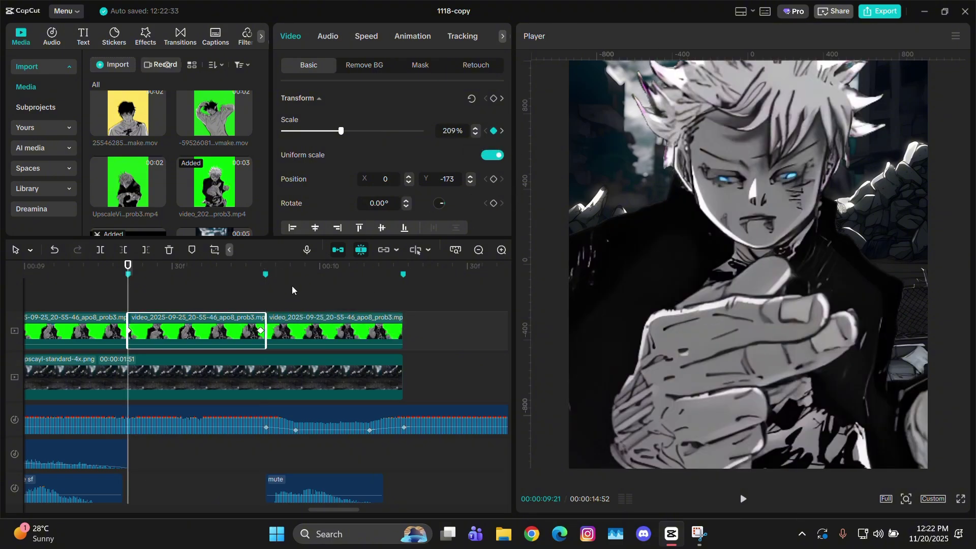
Step: Keyframe the fourth character clip's scale and position at 00:00:09:49, with scale 45% and Y position 125
click(259, 331)
click(267, 291)
click(295, 334)
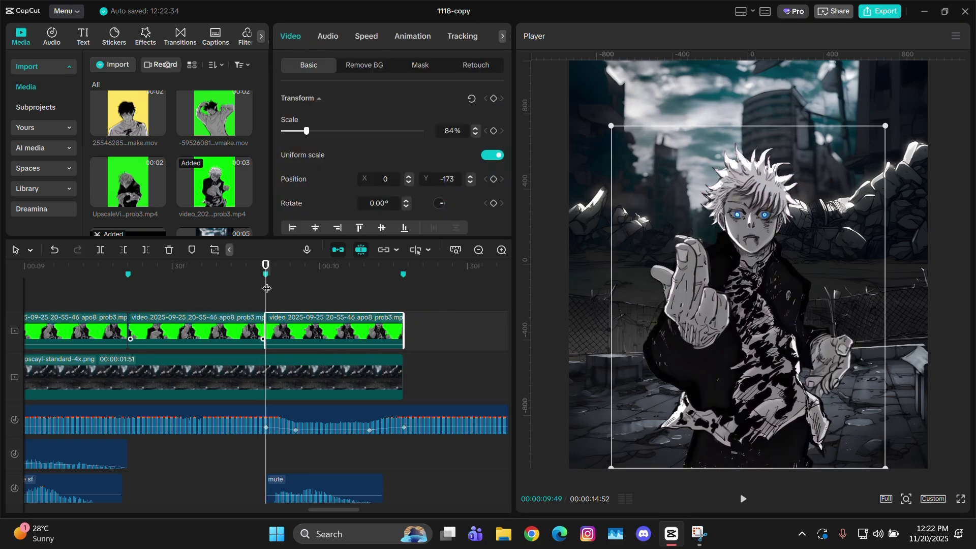
click(493, 179)
drag(307, 131, 298, 133)
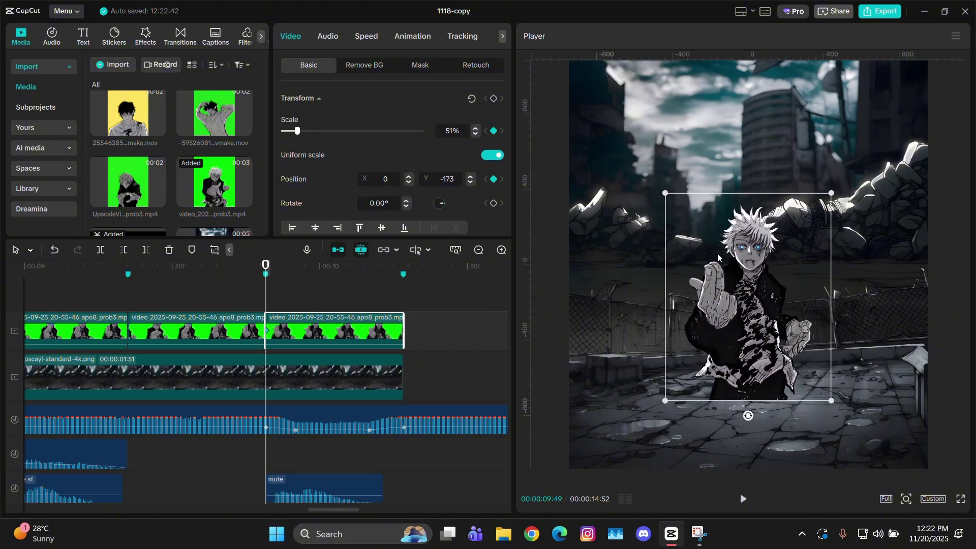
scroll(518, 178, down, 6)
drag(752, 321, 752, 265)
Step: Keyframe the end of the fourth character clip at 00:00:10:16 with scale 85% and Y position -97
drag(266, 269, 420, 275)
key(Left)
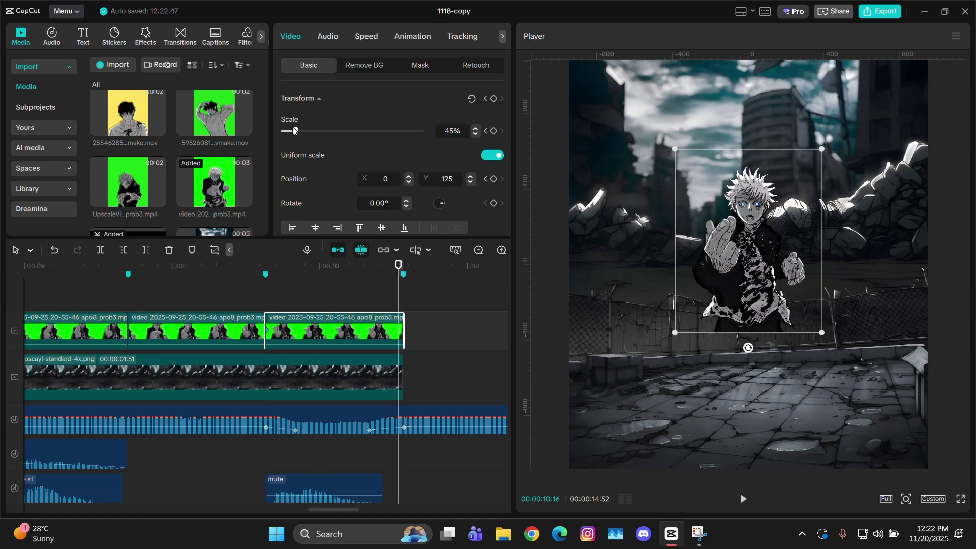
drag(294, 131, 307, 129)
drag(761, 219, 764, 260)
Step: Apply decelerating ease-out curves to the fourth character clip's scale and position animation in the keyframe graph
scroll(616, 219, up, 5)
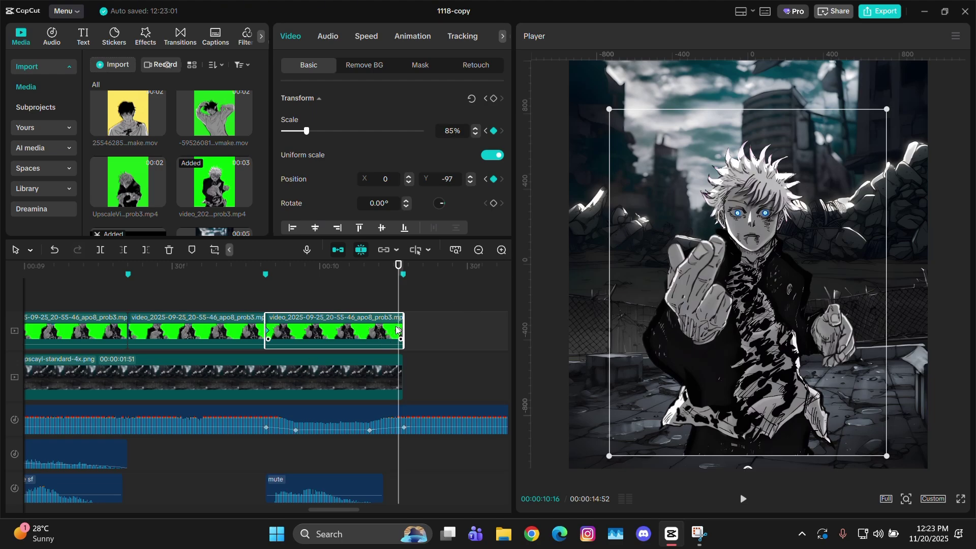
click(277, 293)
click(308, 326)
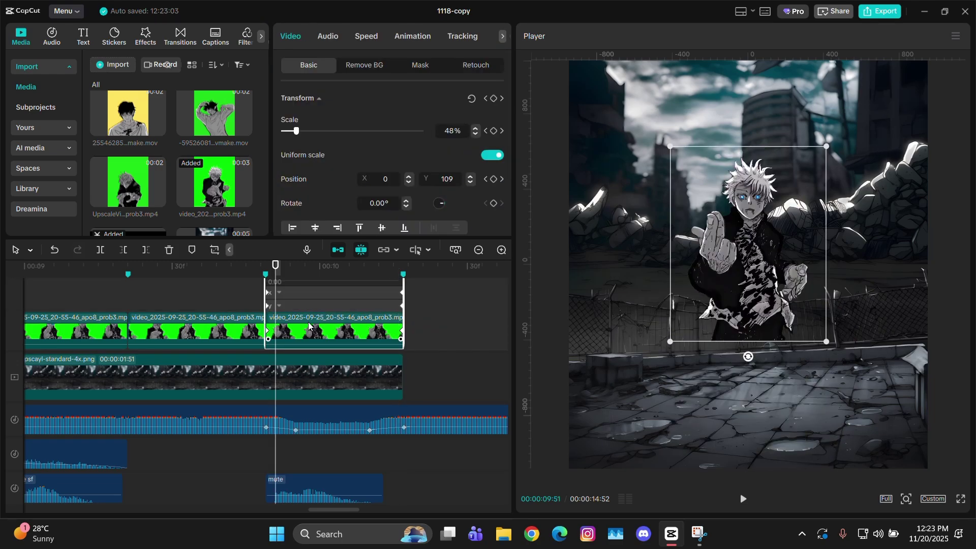
scroll(308, 323, up, 4)
scroll(330, 338, up, 2)
drag(368, 318, 201, 337)
click(382, 292)
click(380, 368)
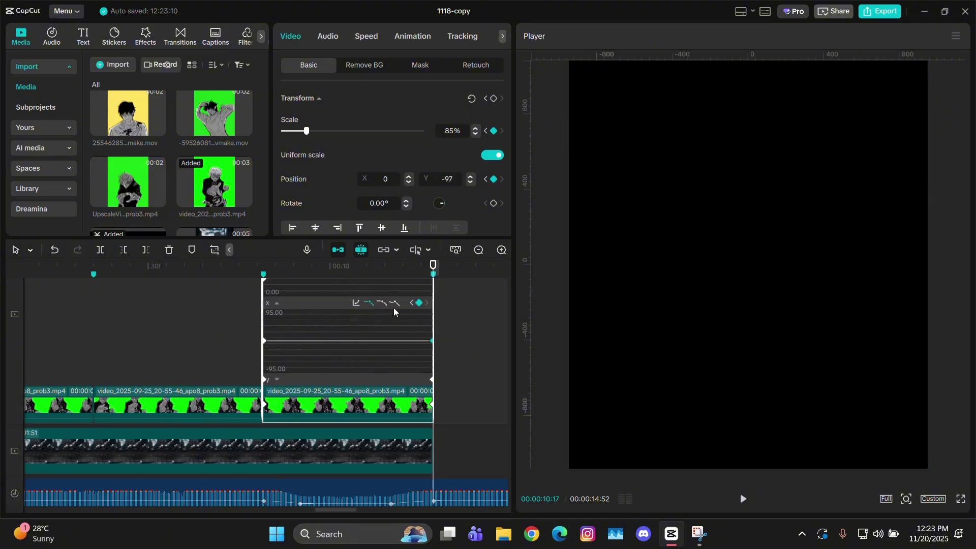
scroll(395, 371, down, 2)
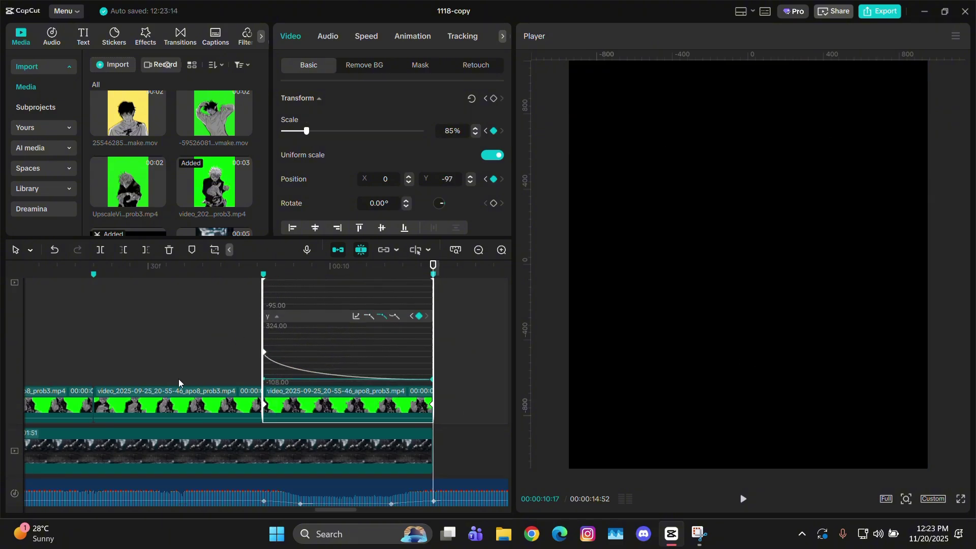
key(alt+k)
Step: Split the background image at 00:00:09:49 and turn its last part into a compound clip
click(478, 250)
right_click(380, 295)
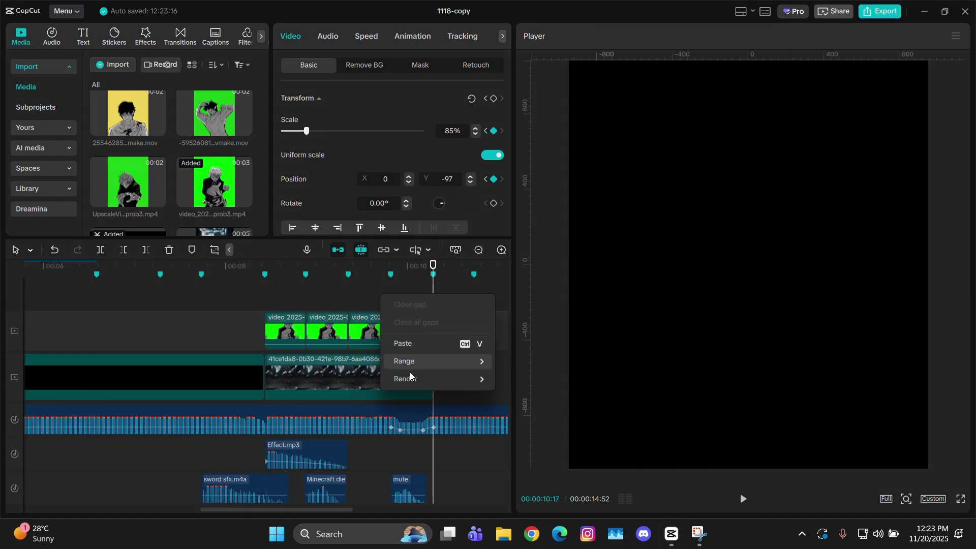
click(413, 291)
click(409, 290)
key(Up)
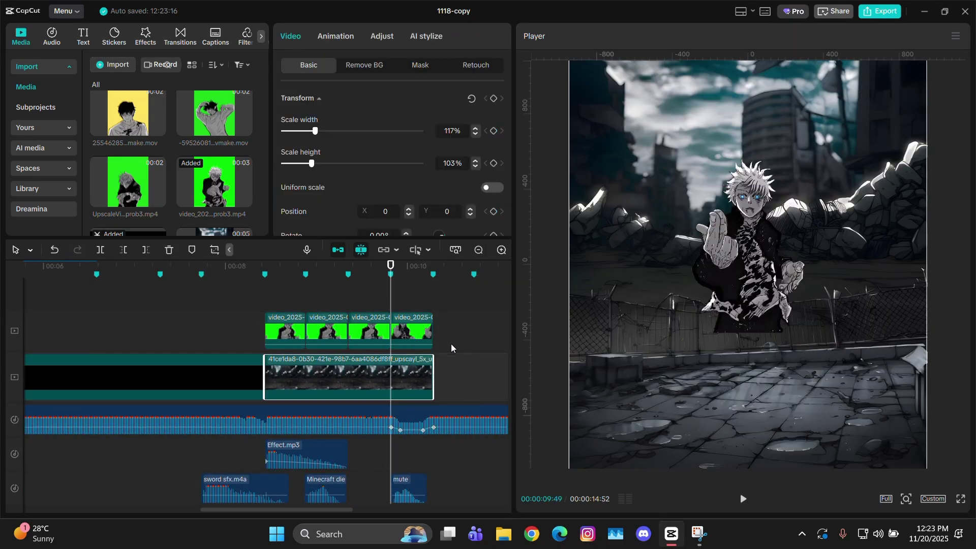
key(ctrl+b)
scroll(451, 345, up, 3)
key(alt+g)
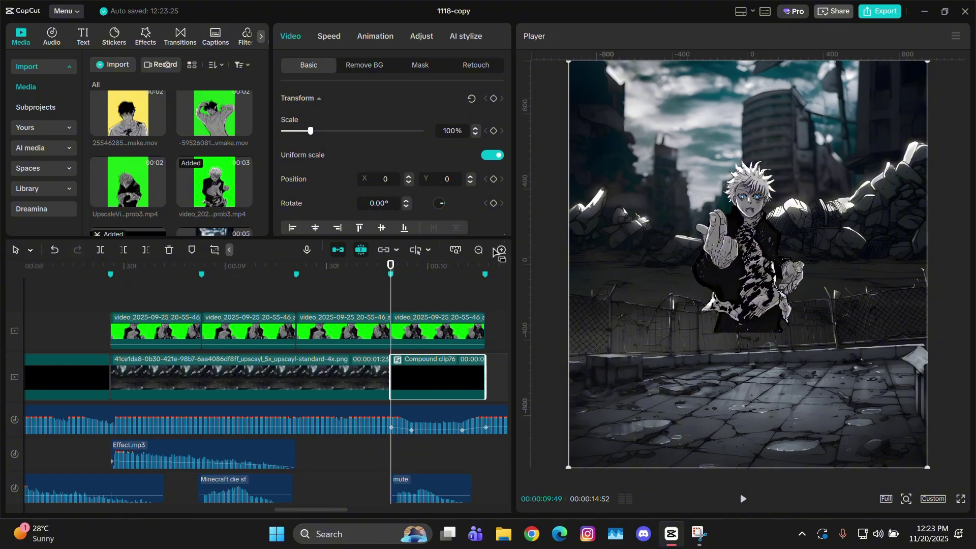
Step: Add scale keyframes at the start and the end of the background compound clip
click(493, 131)
key(Down)
key(Down)
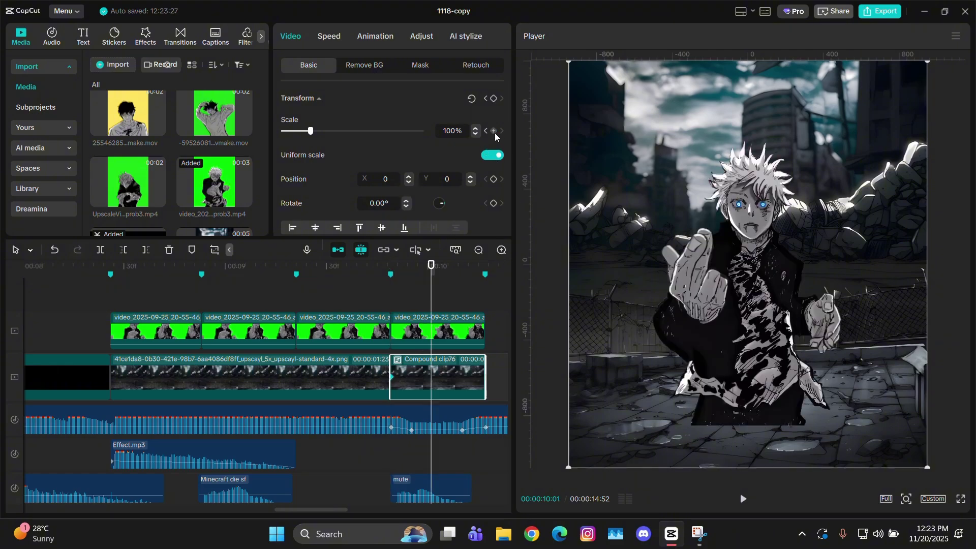
key(Down)
click(495, 132)
Step: Set the background compound clip's scale to 150% at its start, 00:00:09:49
key(Up)
key(Up)
key(Up)
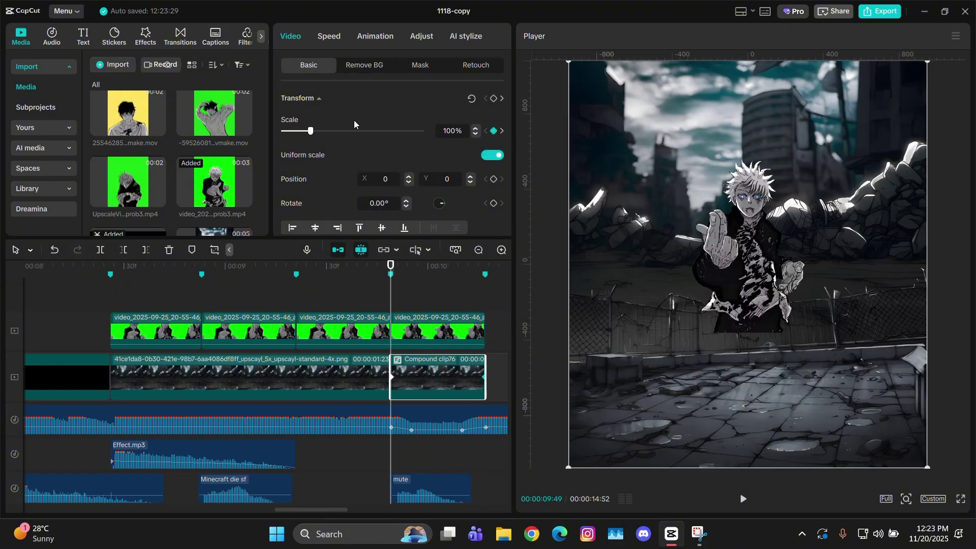
drag(311, 130, 325, 129)
Step: Apply a decelerating ease-out curve to the background compound clip's scale animation
key(alt+k)
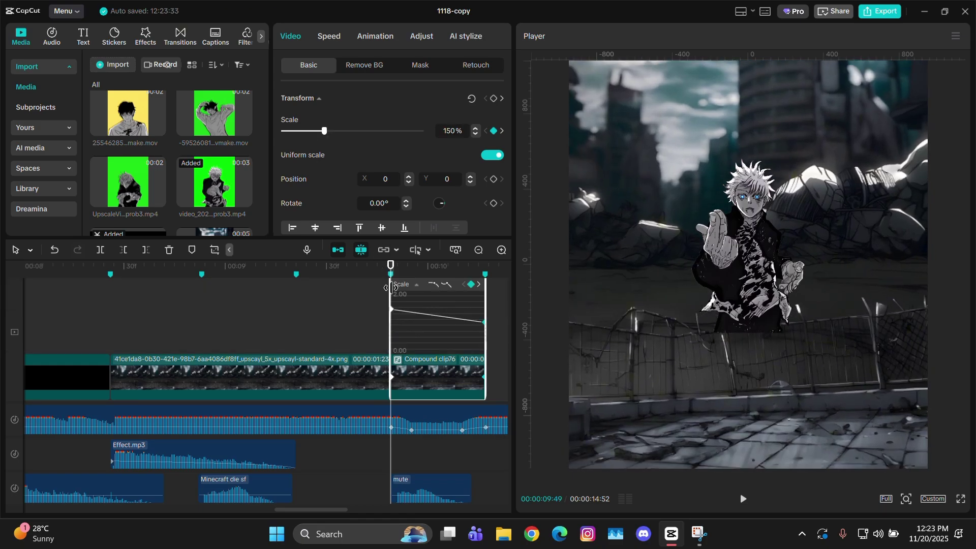
click(437, 284)
drag(448, 324, 356, 322)
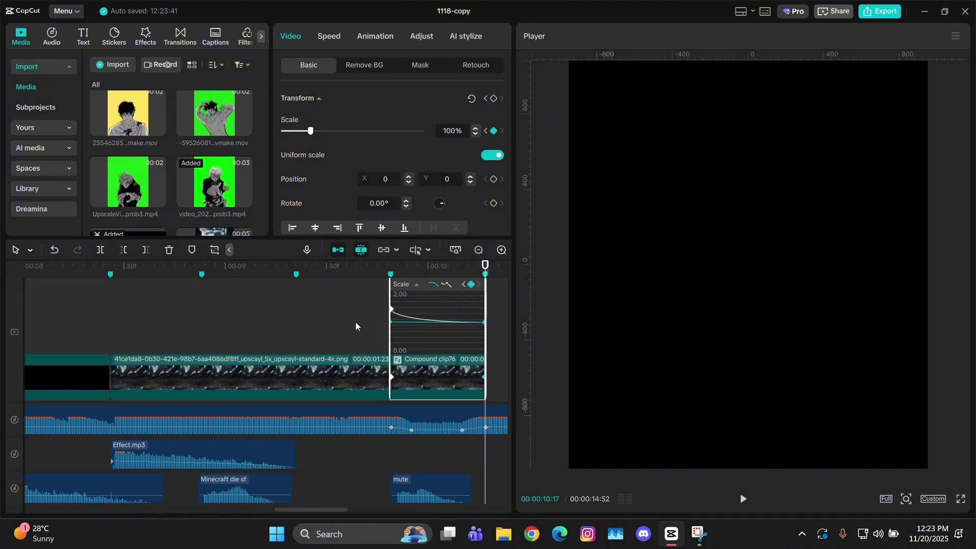
key(alt+k)
Step: Render the timeline preview for smooth playback
right_click(367, 285)
mouse_move(417, 368)
click(501, 371)
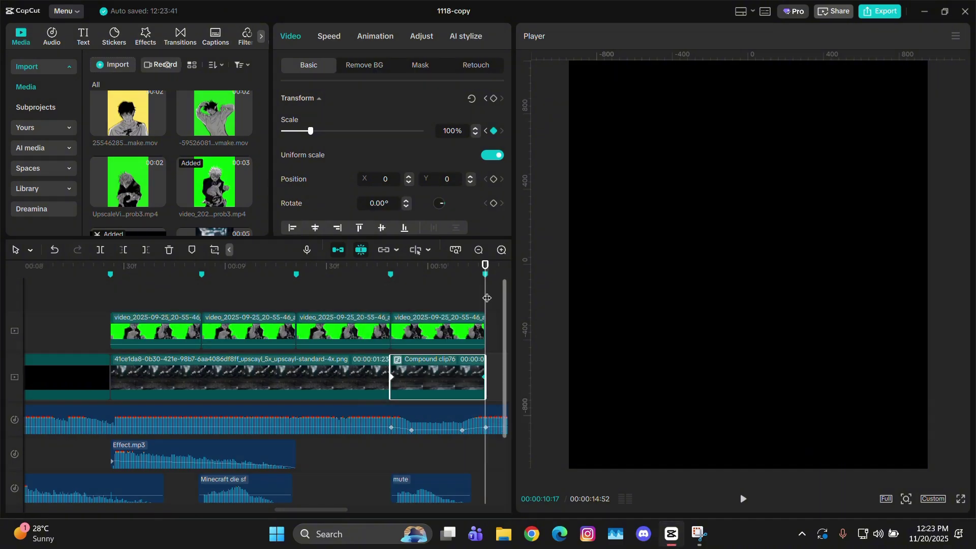
Step: Play back the four character clips from the start of the ruined city section to check the animation
scroll(188, 304, down, 2)
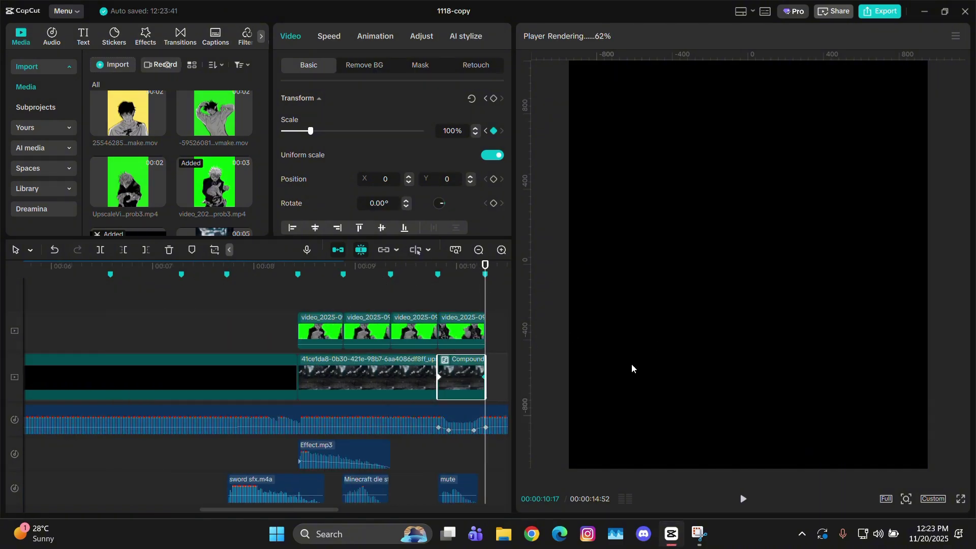
scroll(282, 294, right, 2)
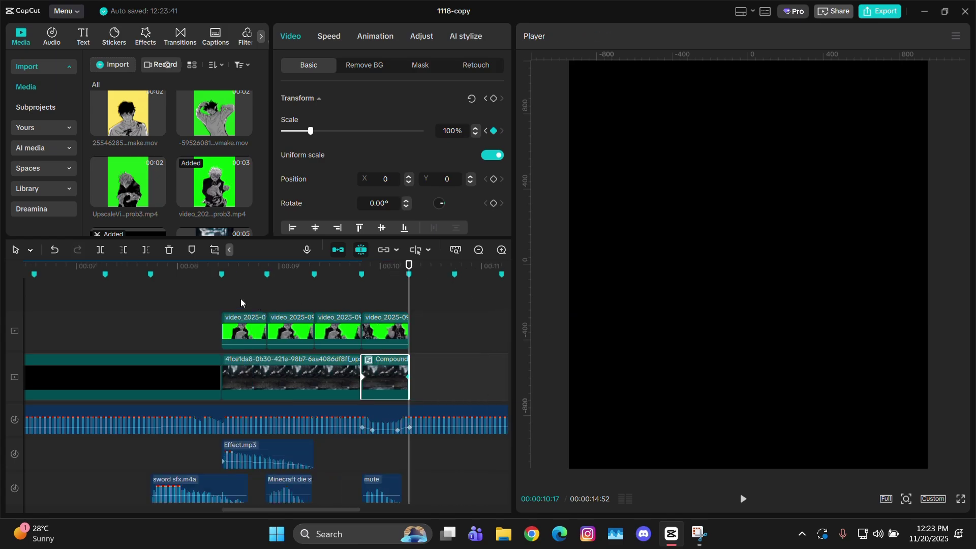
click(223, 291)
key(space)
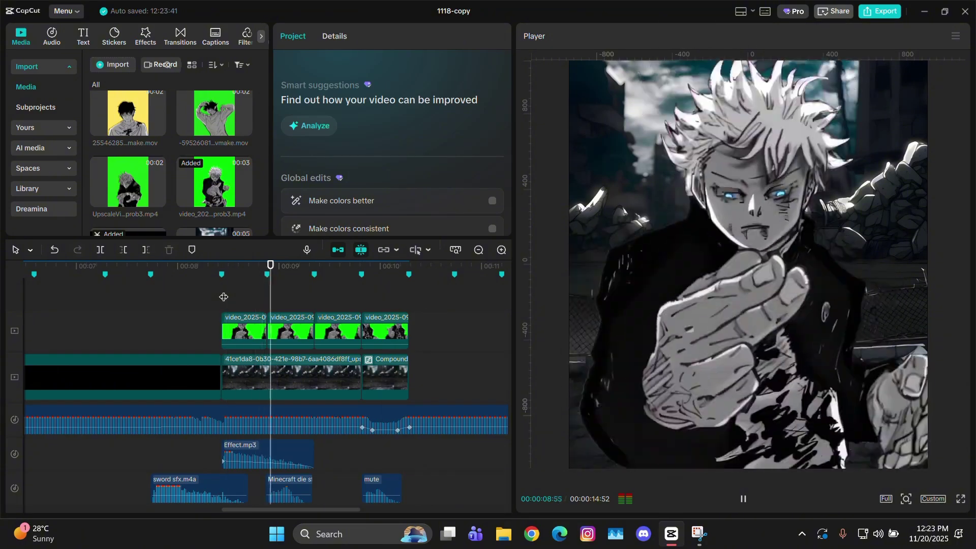
key(space)
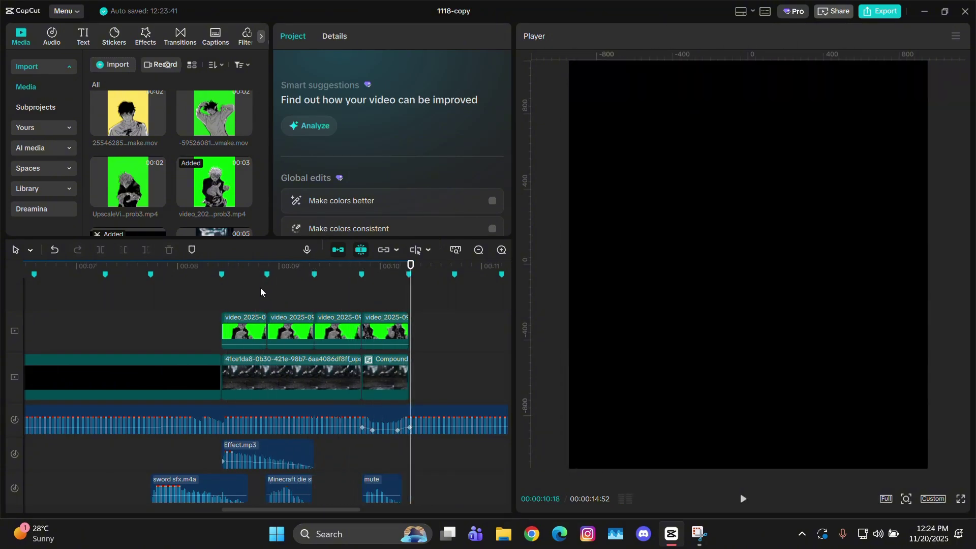
Step: Try splitting the background image at 00:00:08:52 and 00:00:09:21 to match the character clips
click(260, 291)
scroll(290, 371, up, 2)
click(289, 371)
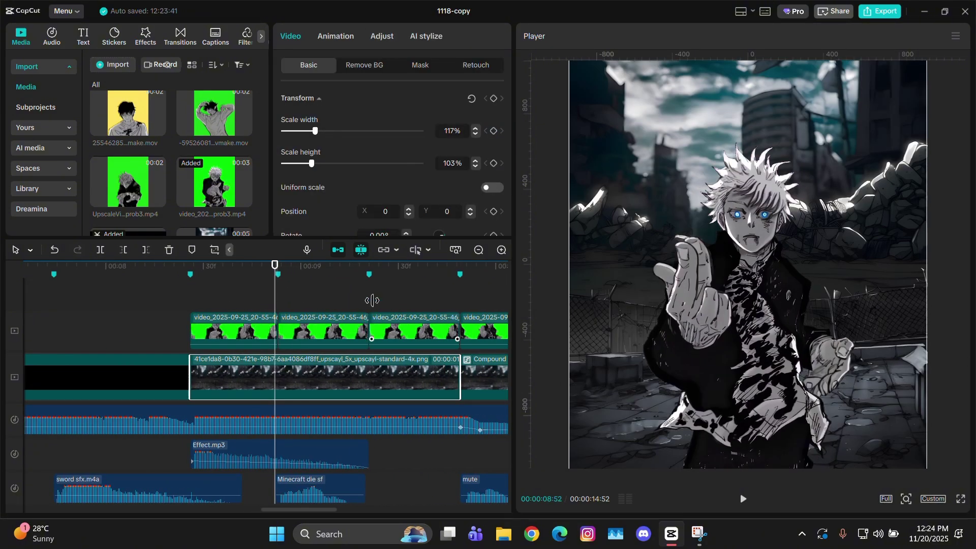
key(ctrl+b)
click(372, 300)
click(377, 377)
key(ctrl+b)
Step: Try combining the first and second character clips with their background parts into separate compound clips
drag(252, 304, 254, 379)
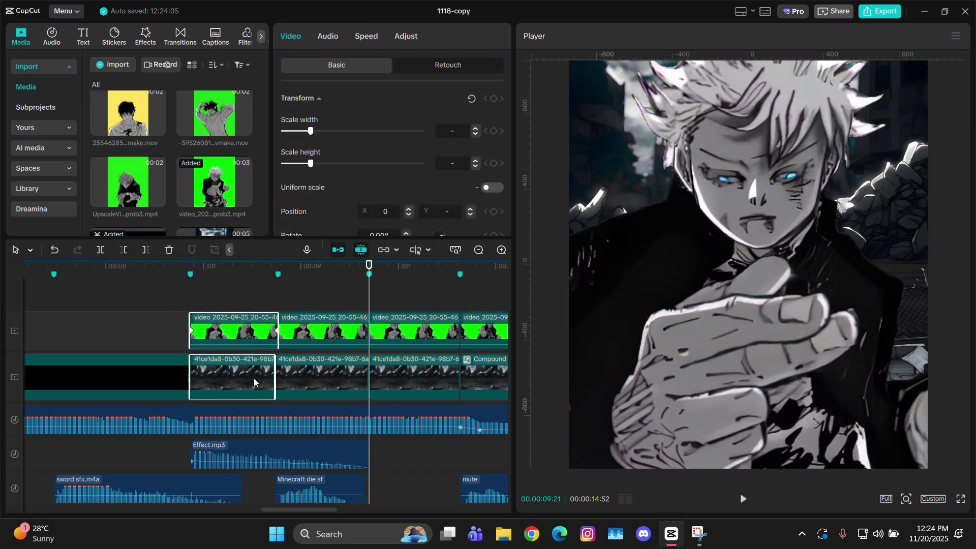
key(alt+g)
drag(319, 306, 334, 371)
key(alt+g)
Step: Undo the compound clips and the background splits
key(ctrl+z)
key(ctrl+z)
click(275, 305)
key(ctrl+z)
key(ctrl+z)
Step: Split the background image at 00:00:08:53 and combine its first part with the first character clip into a compound clip
click(268, 371)
key(ctrl+b)
drag(239, 288, 256, 372)
key(alt+g)
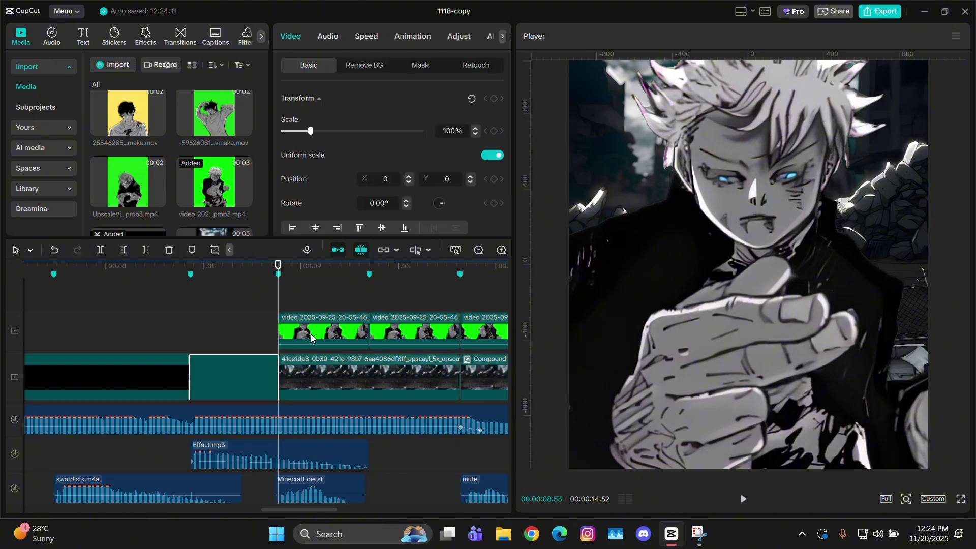
Step: Split the background at the 00:00:09:21 marker and combine its second part with the second character clip into a compound clip
click(366, 305)
click(362, 375)
key(ctrl+b)
drag(327, 300, 342, 373)
key(alt+g)
Step: Combine the third and the fourth character clips with the backgrounds below them into two separate compound clips
click(444, 307)
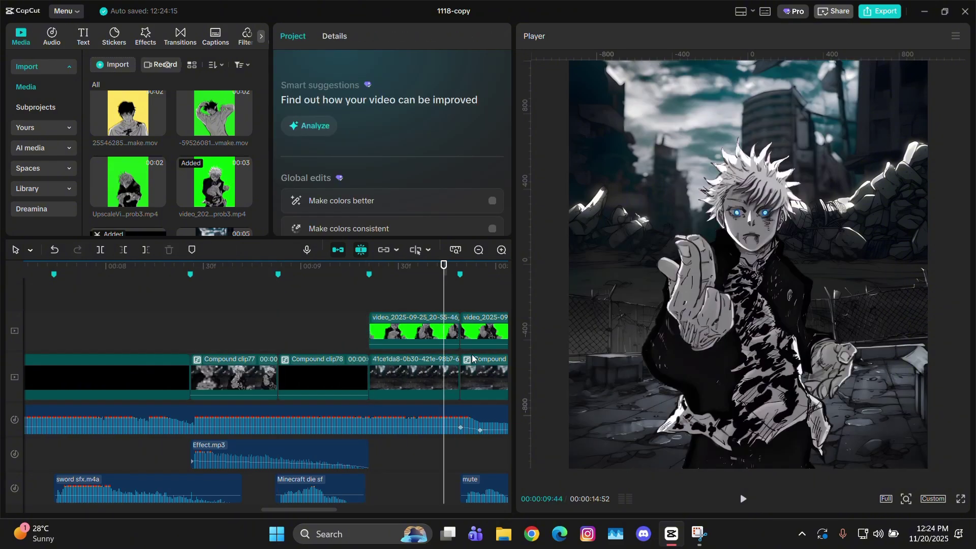
drag(418, 303, 440, 367)
key(alt+g)
drag(472, 303, 485, 368)
key(alt+g)
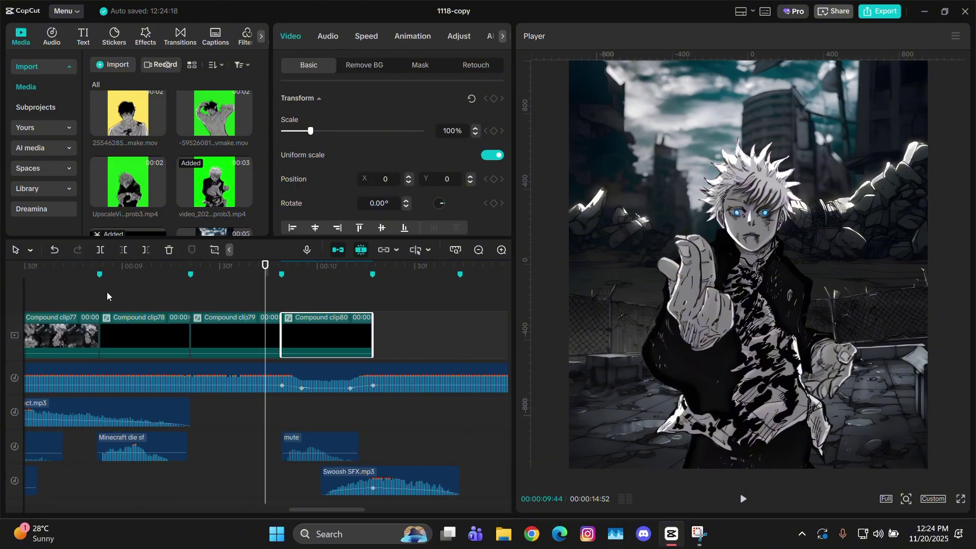
Step: Add a scale keyframe at the start of the first compound clip, at 00:00:08:26
drag(76, 269, 52, 269)
click(168, 309)
click(152, 331)
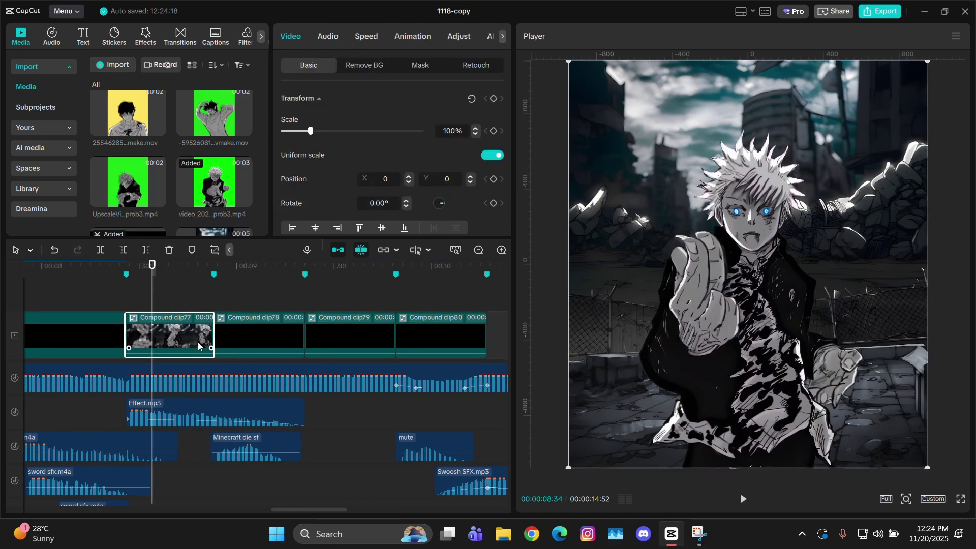
key(Up)
key(Left)
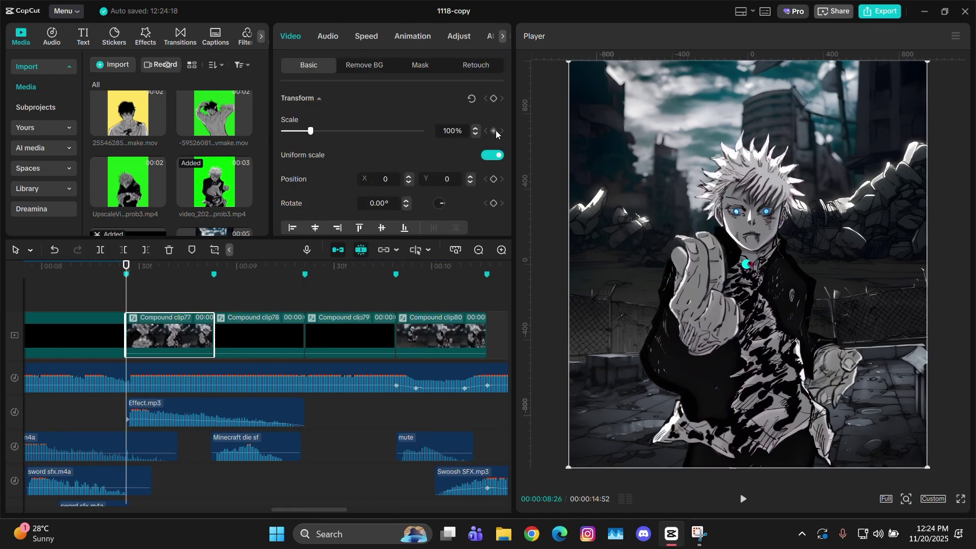
click(494, 131)
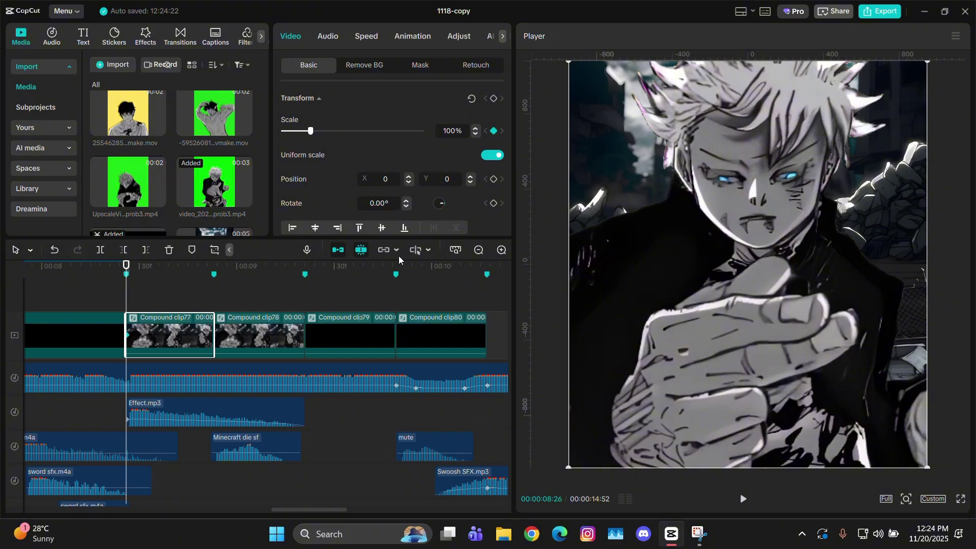
Step: Add a second scale keyframe at the end of the first compound clip, at the 00:00:08:53 marker
key(Right)
key(Right)
key(Right)
key(Right)
key(Right)
key(Right)
key(Right)
key(Right)
key(Right)
key(Right)
key(Right)
key(Right)
key(Right)
key(Right)
key(Right)
key(Right)
key(Right)
key(Right)
key(Right)
key(Right)
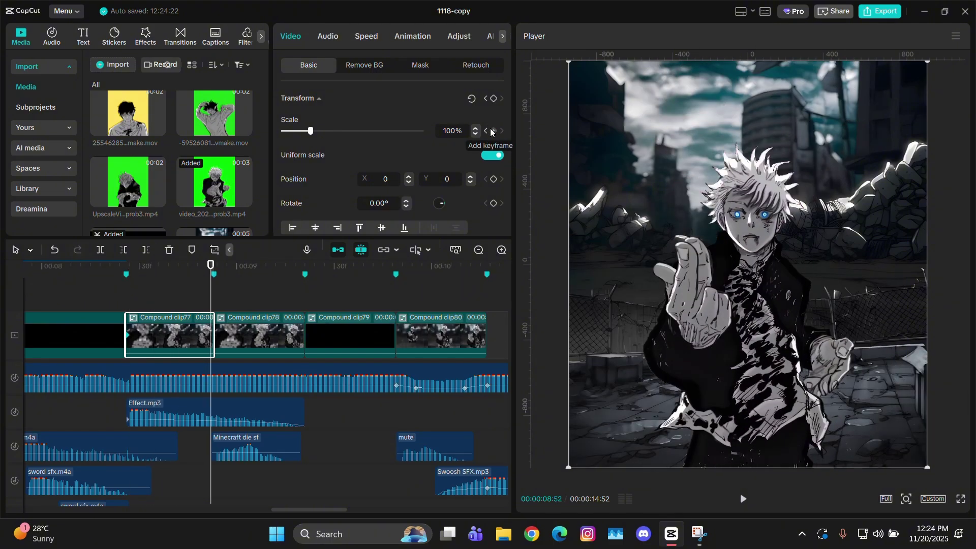
key(Right)
click(493, 131)
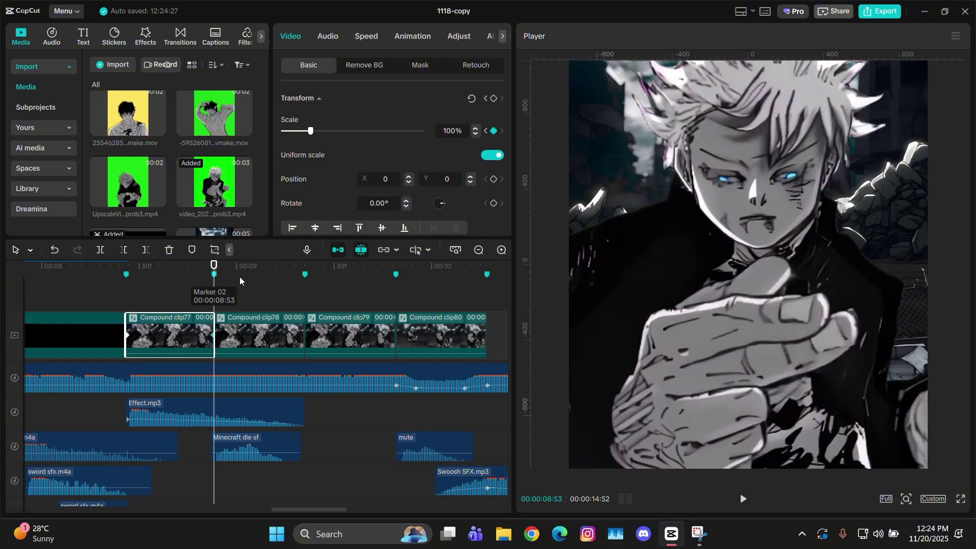
Step: Add a middle scale keyframe to the first compound clip at 00:00:08:43 and set its scale to 125%
key(Left)
key(Left)
key(Left)
key(Left)
key(Left)
key(Left)
key(Left)
key(Left)
key(Left)
key(Left)
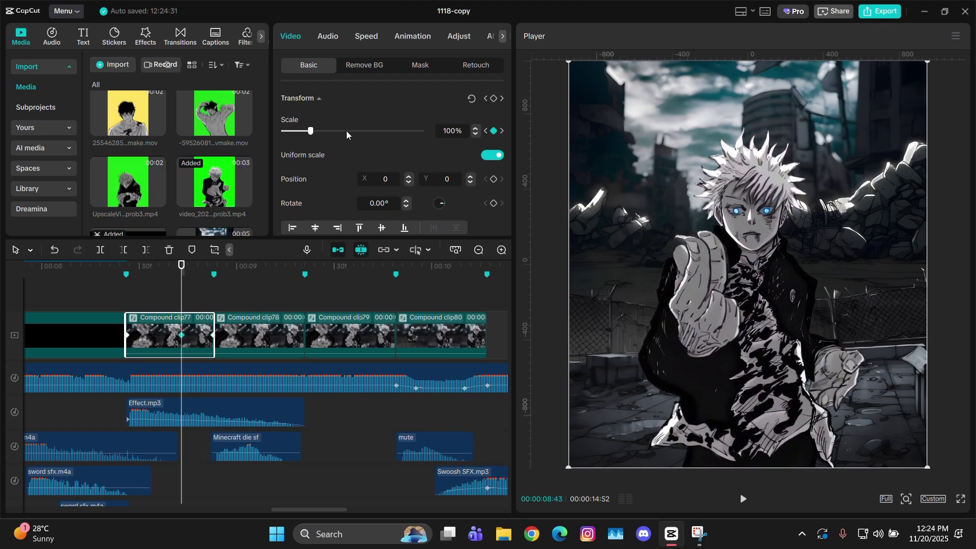
drag(313, 132, 320, 133)
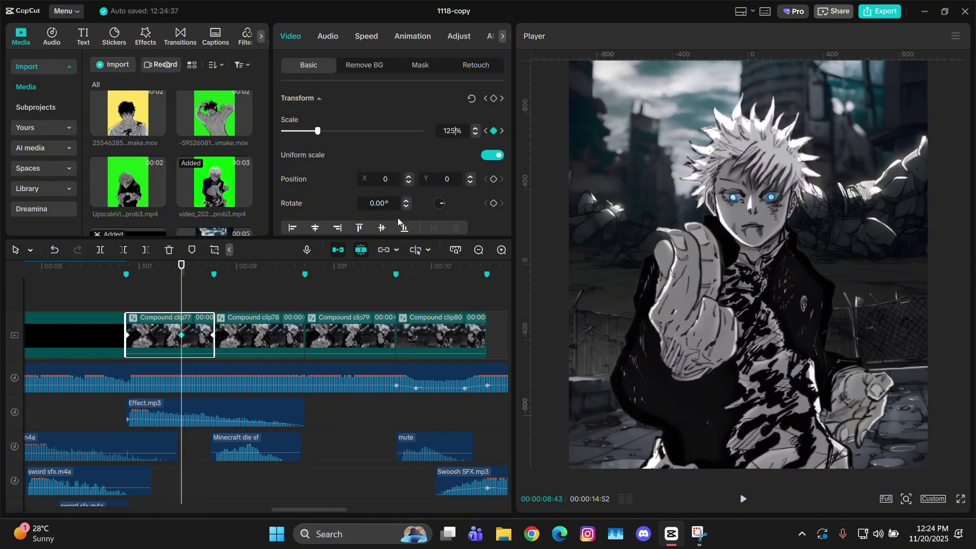
Step: Set the first compound clip's scale to 500% at the start keyframe and 50% at the end keyframe
key(Left)
key(Up)
drag(315, 132, 421, 131)
drag(127, 328, 217, 320)
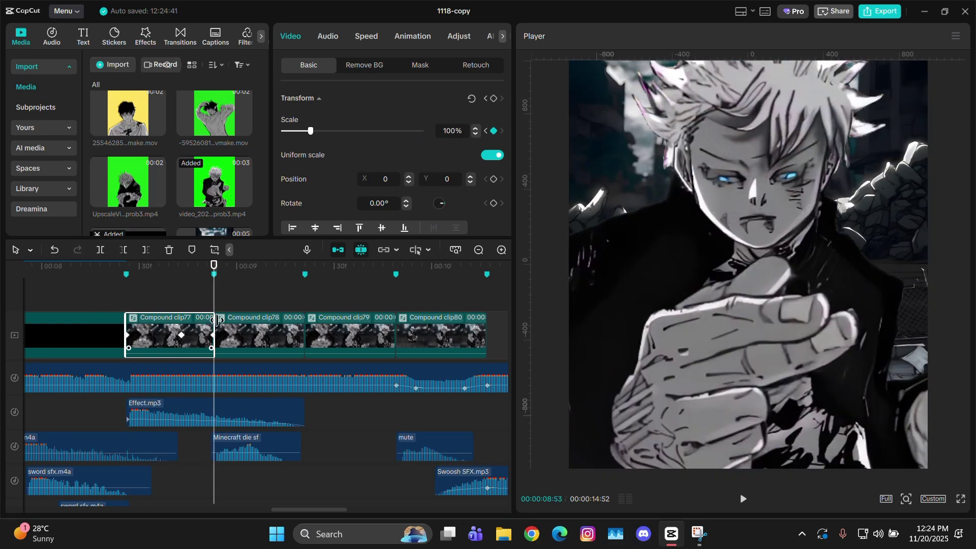
drag(311, 132, 299, 133)
Step: Show the first compound clip's scale graph and smooth the middle keyframe, stretching its curve handles far to both sides
click(182, 320)
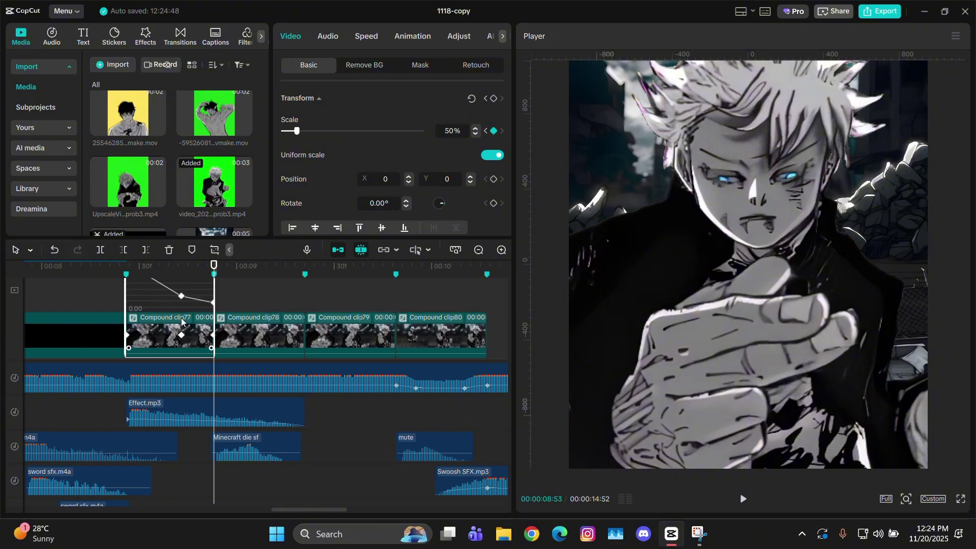
scroll(181, 320, left, 3)
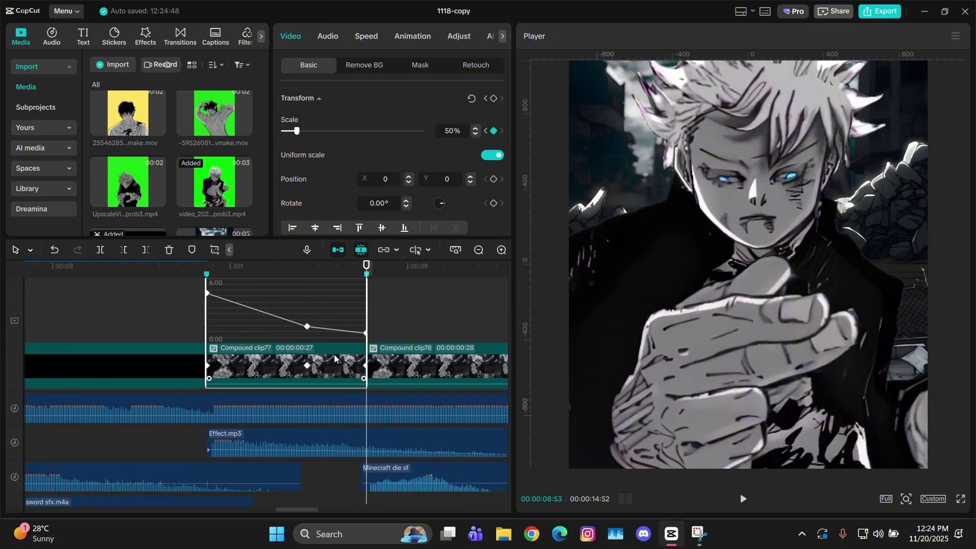
scroll(334, 355, up, 2)
click(307, 357)
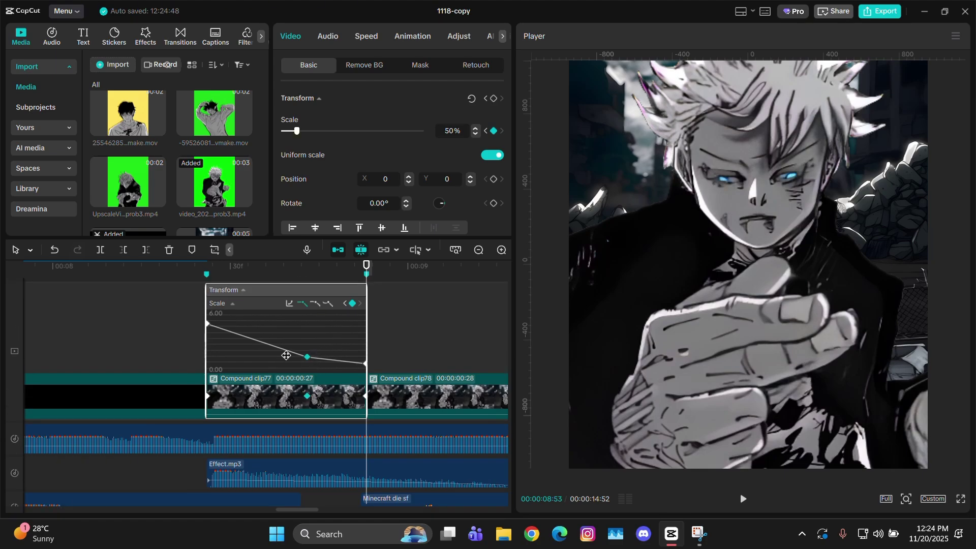
click(315, 303)
drag(332, 357, 363, 360)
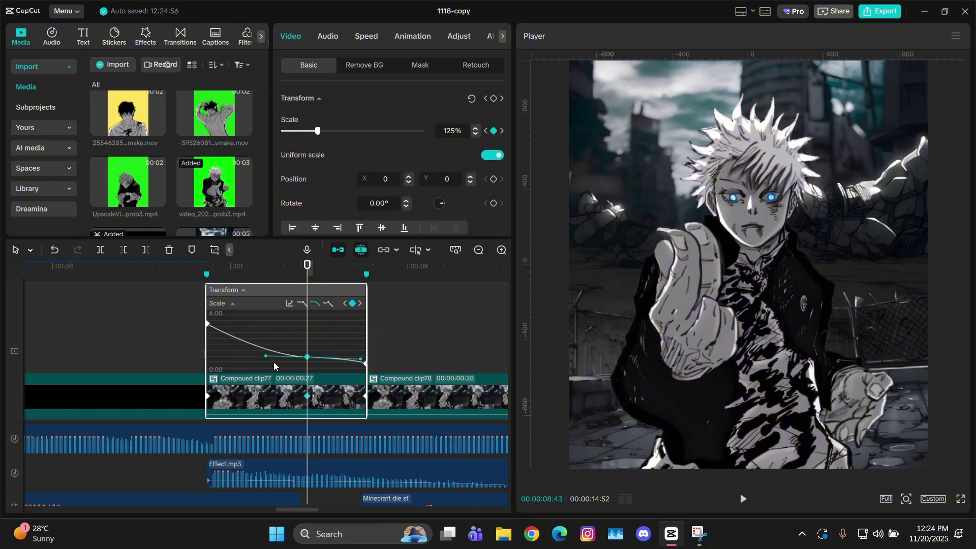
drag(263, 355, 222, 356)
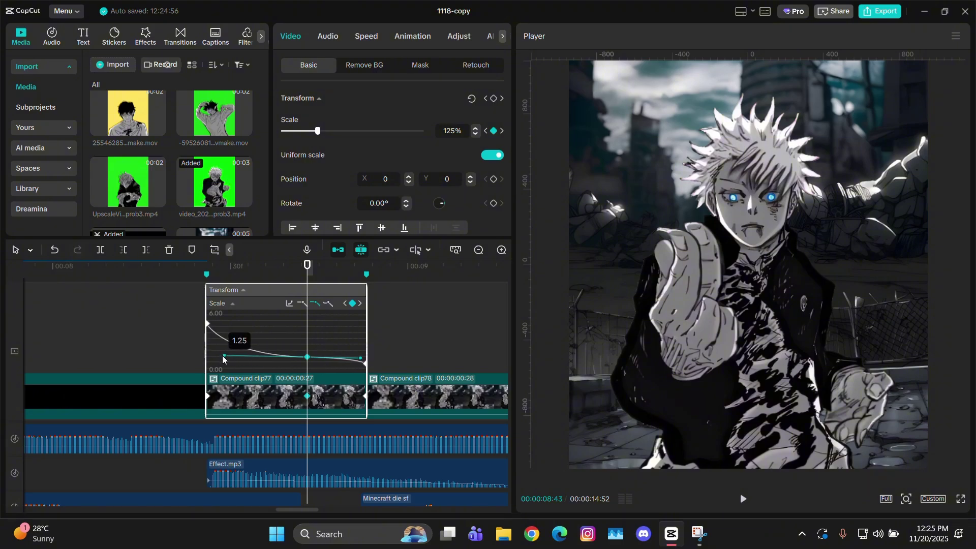
Step: Ease the start keyframe of the first compound clip into a steep initial scale drop and close the keyframe graph
scroll(264, 358, down, 4)
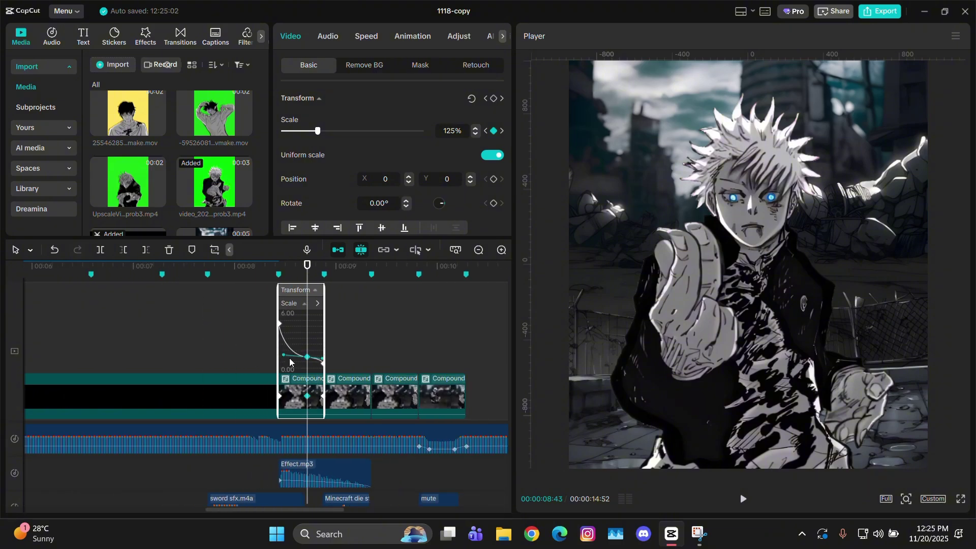
scroll(290, 362, up, 5)
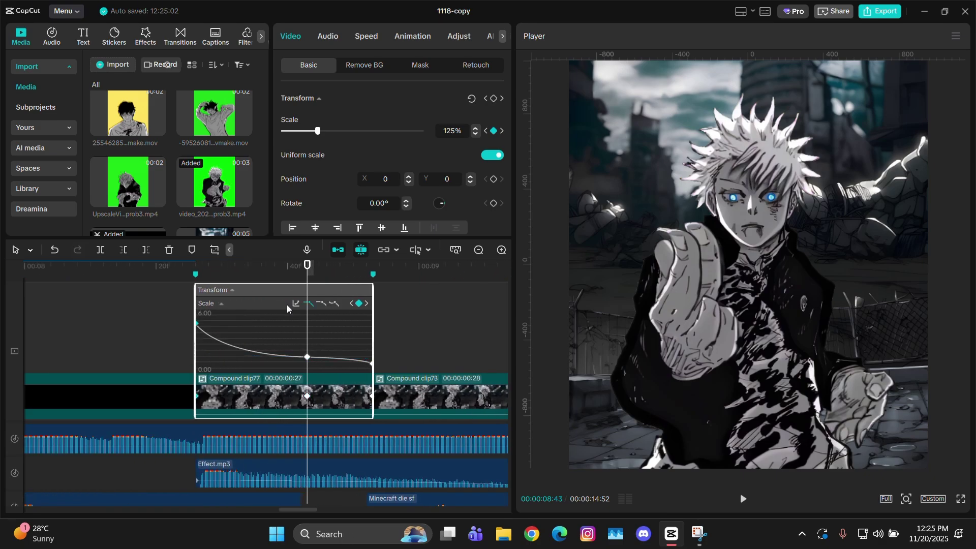
click(324, 304)
drag(242, 322, 209, 346)
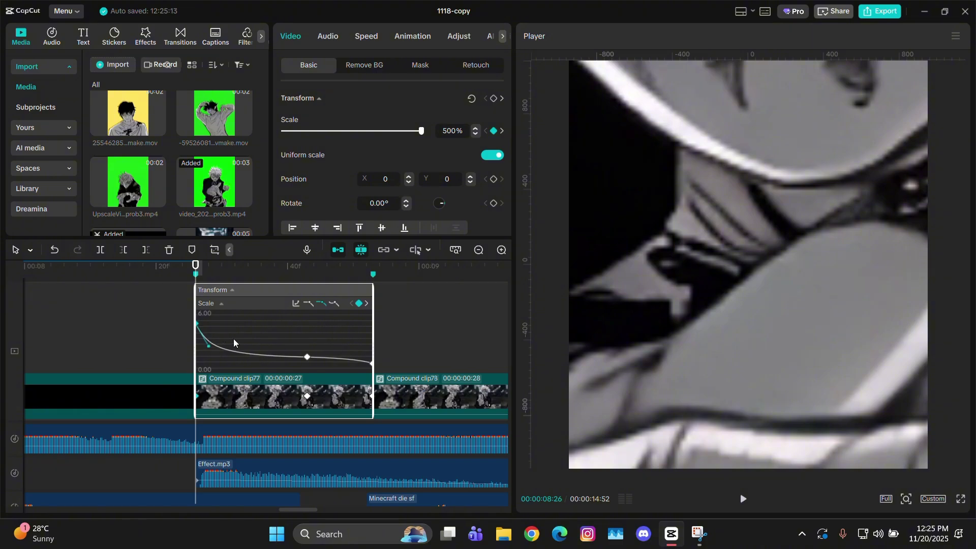
drag(236, 332, 437, 456)
key(alt+k)
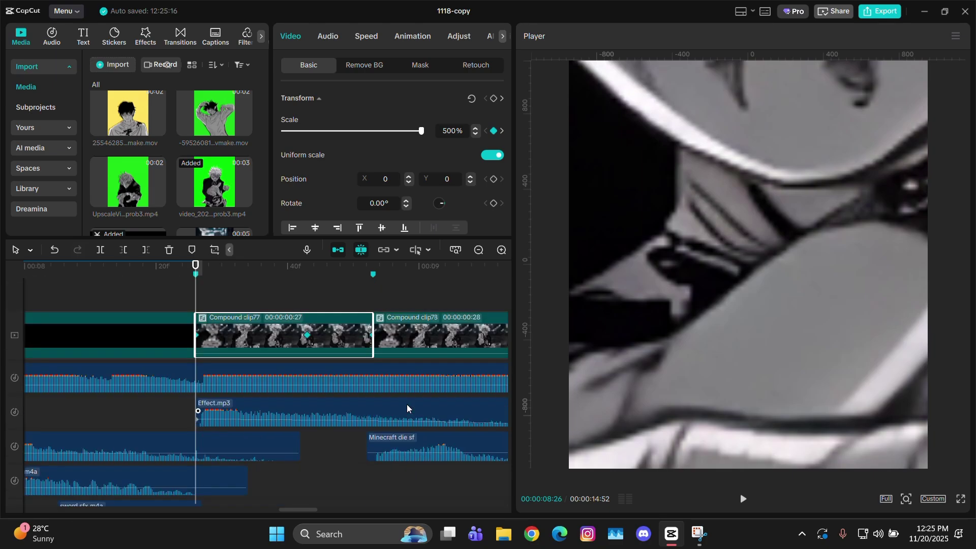
Step: Apply the first clip's scale keyframes to the second compound clip and align the last keyframe with the clip's end
click(403, 280)
key(Down)
click(417, 333)
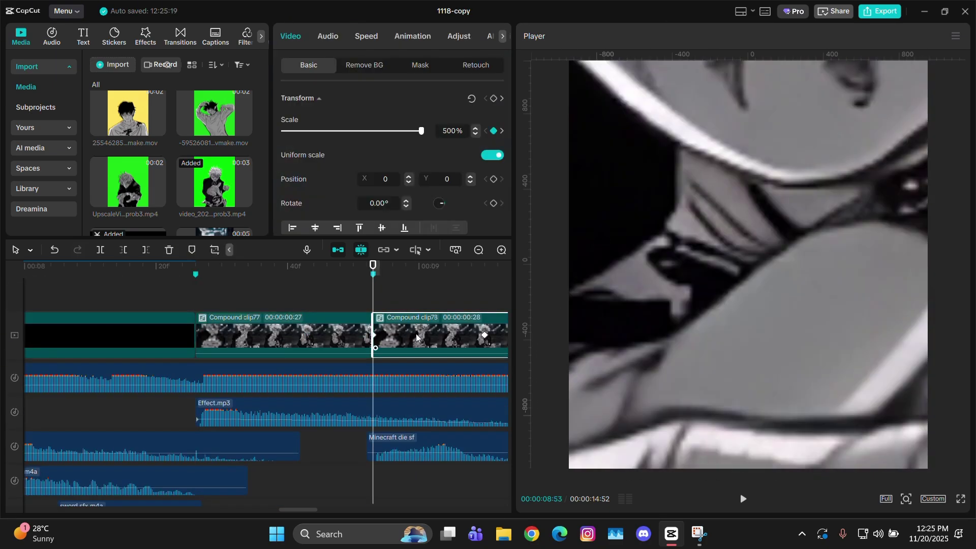
scroll(383, 319, right, 3)
click(395, 336)
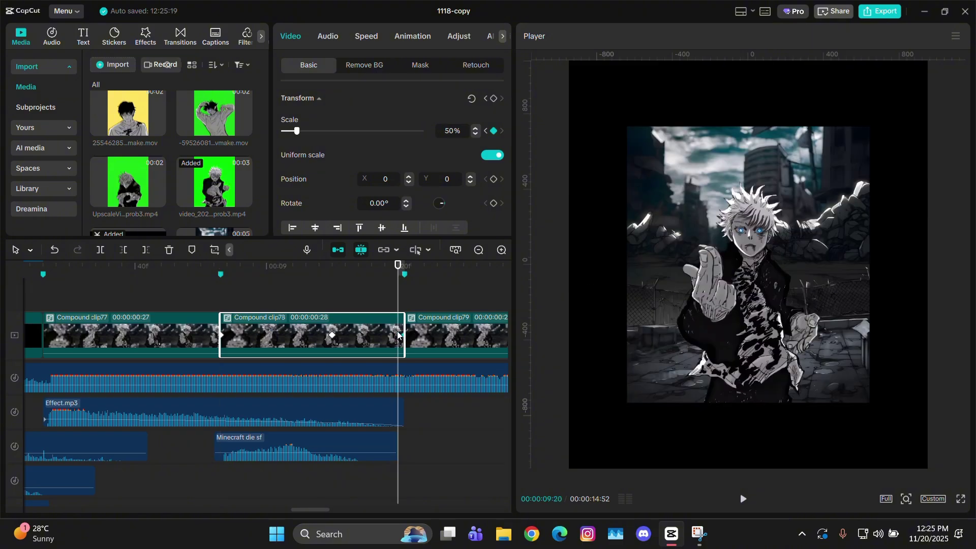
click(333, 336)
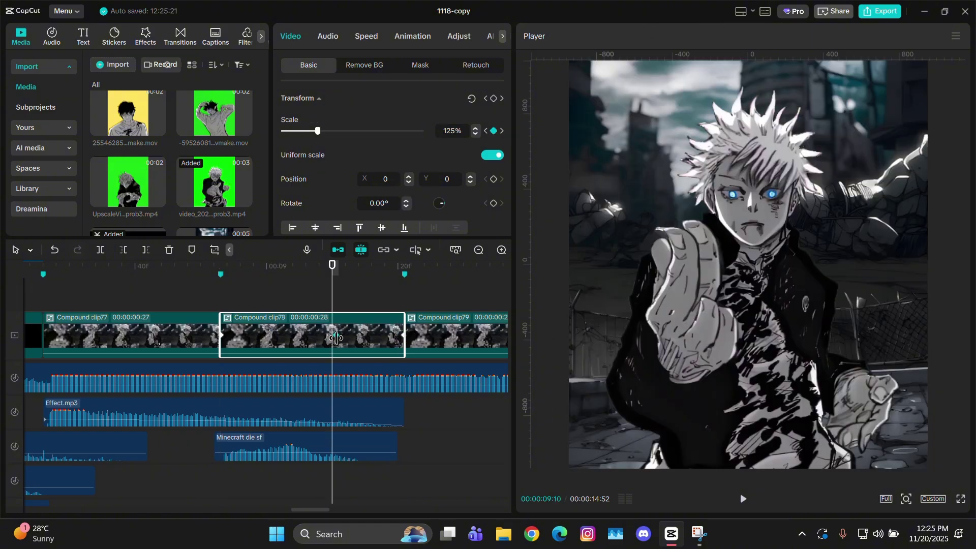
Step: Paste the copied scale keyframes onto the third compound clip, starting at 00:00:09:21
click(407, 295)
scroll(445, 305, right, 5)
click(124, 339)
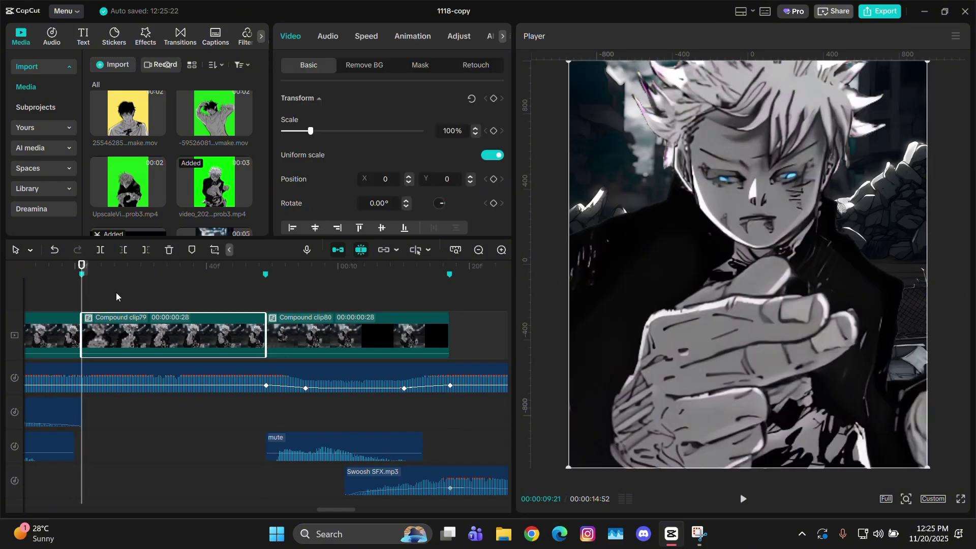
key(ctrl+v)
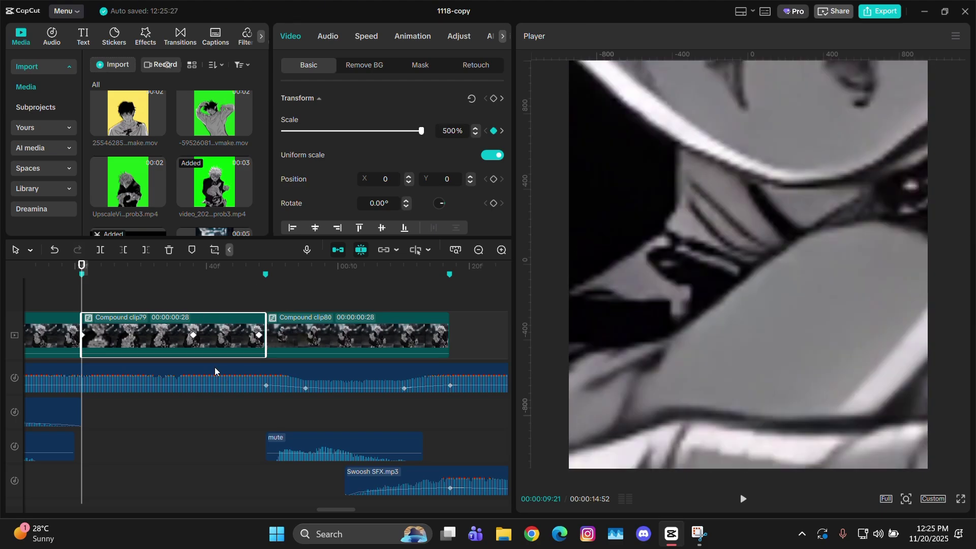
Step: Move the third compound clip's last keyframe to 00:00:09:49, set its scale to 344%, and ease the rise in the keyframe graph
click(192, 336)
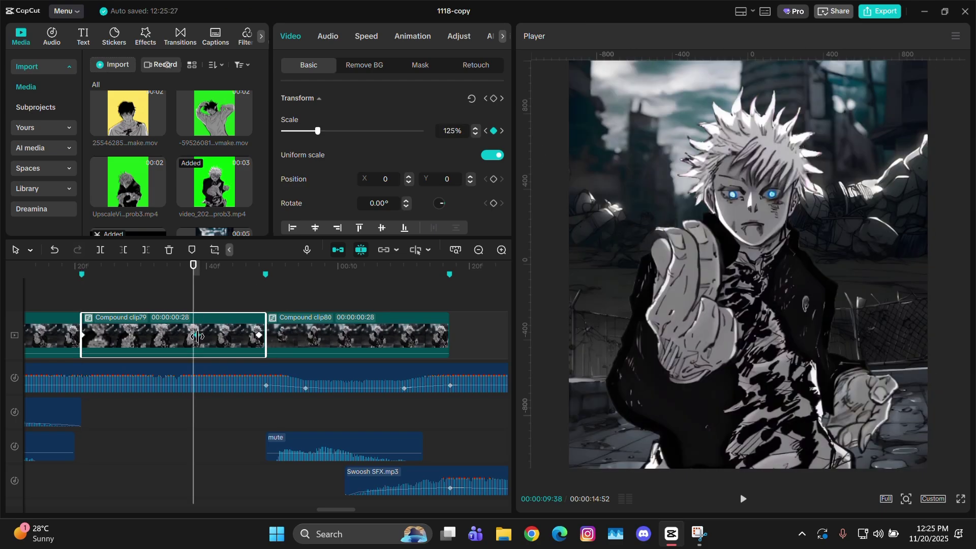
click(259, 335)
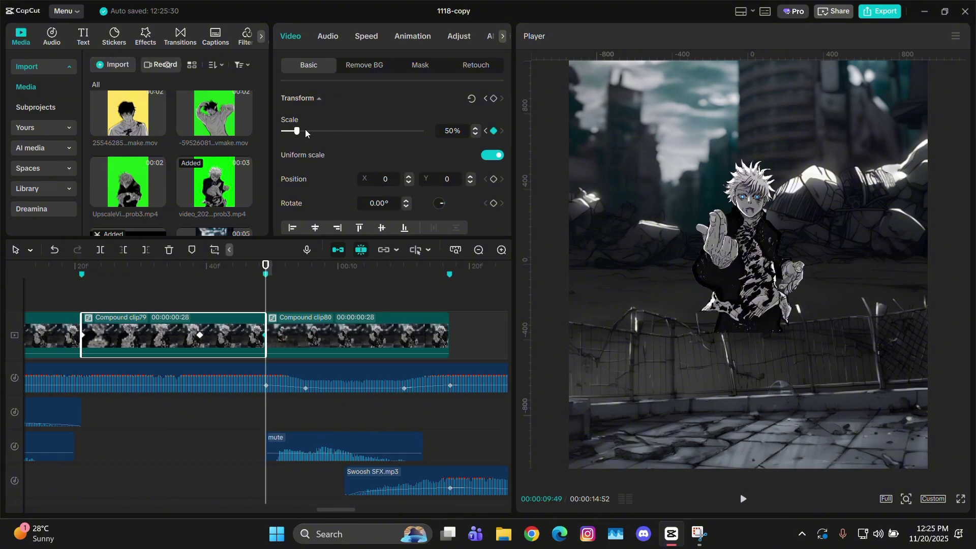
drag(300, 131, 380, 131)
key(alt+k)
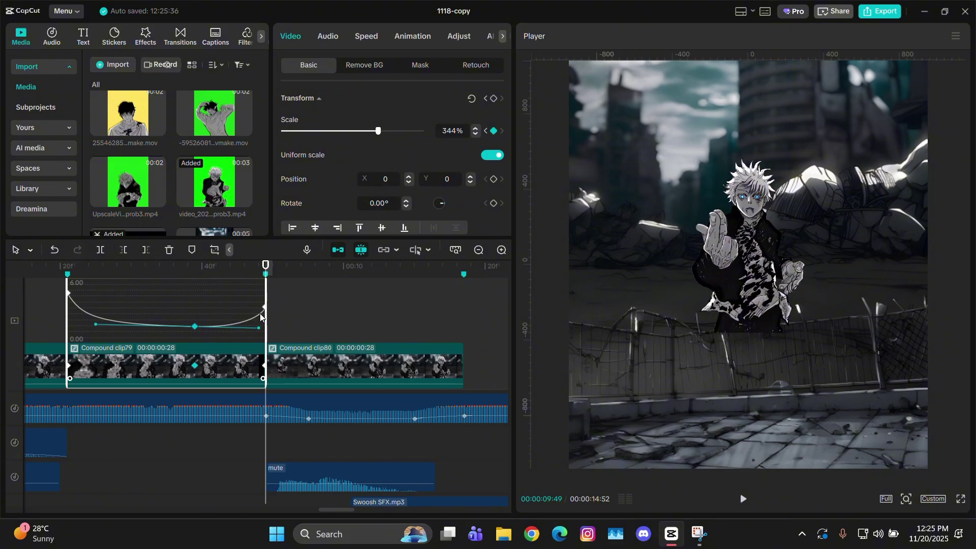
Step: Add a scale keyframe at the start of the fourth compound clip and set its scale to 40%
click(329, 329)
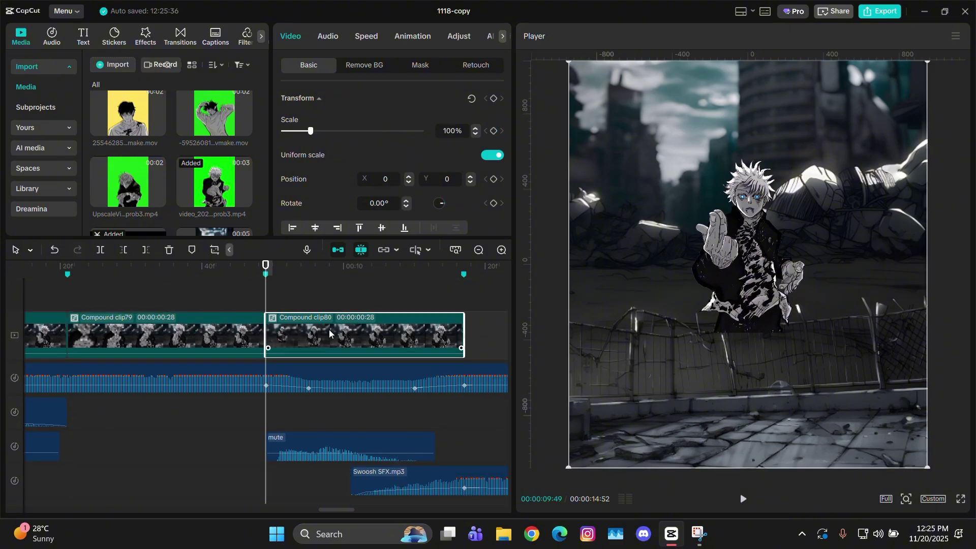
click(494, 131)
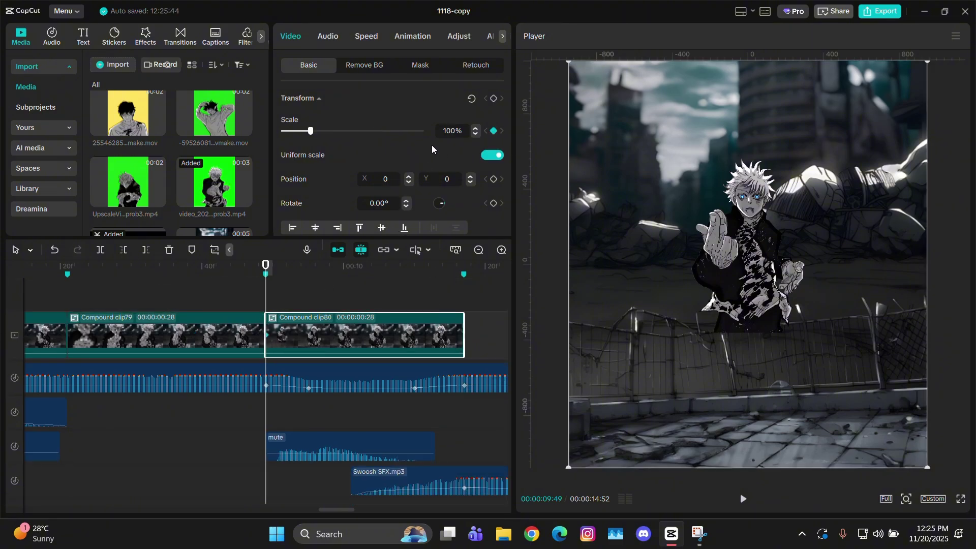
drag(310, 131, 296, 133)
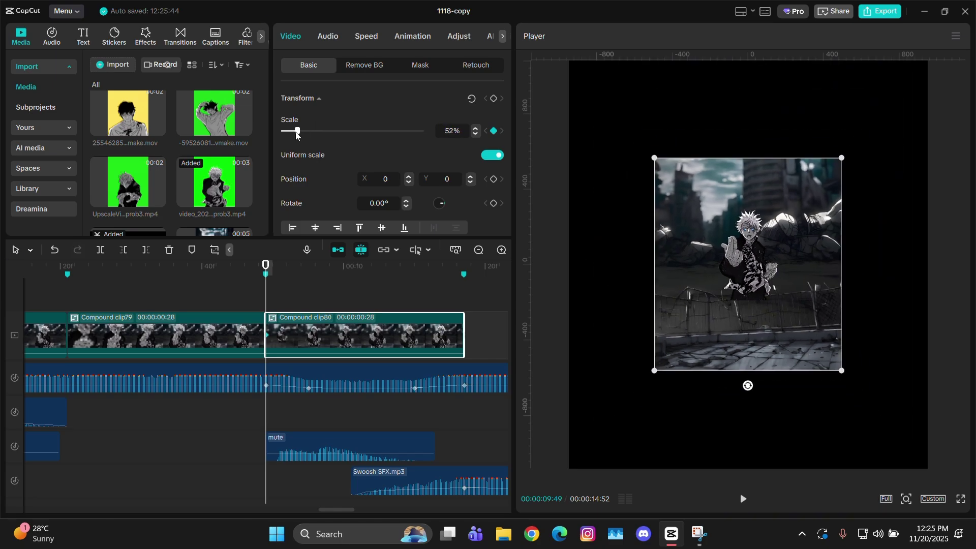
drag(459, 134, 456, 149)
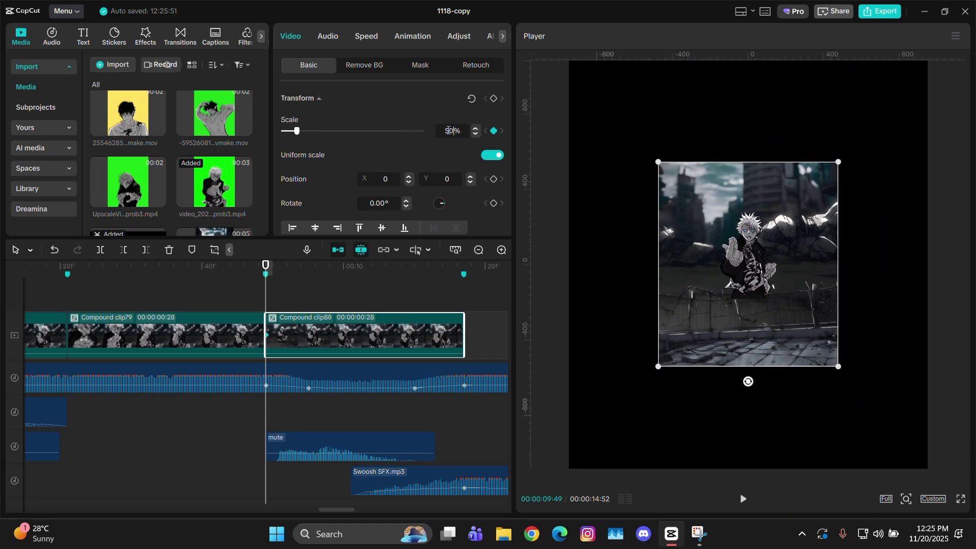
double_click(451, 131)
text(400)
key(Return)
text(40)
key(Return)
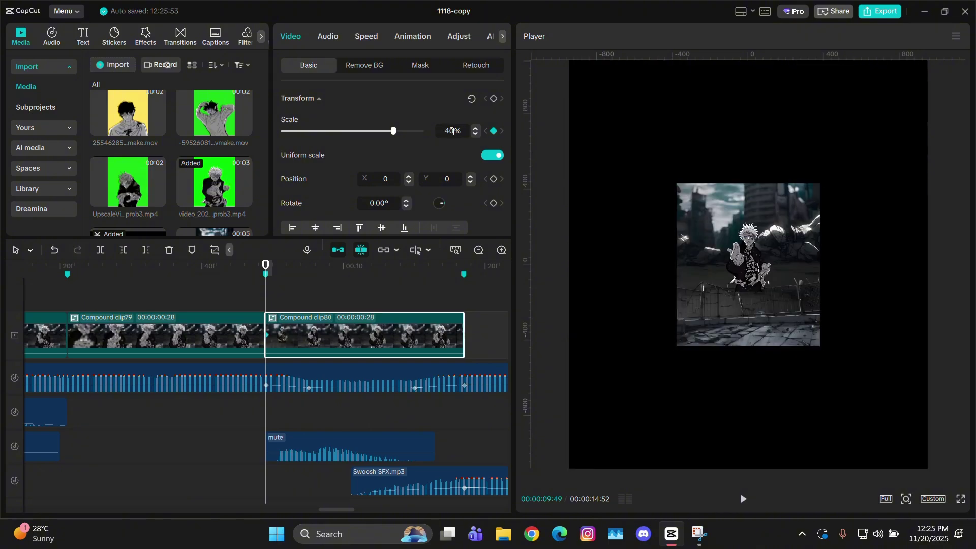
Step: Add a 170% scale keyframe near the end of the fourth compound clip and shift it to the clip's end
key(Down)
key(Down)
key(Down)
key(Left)
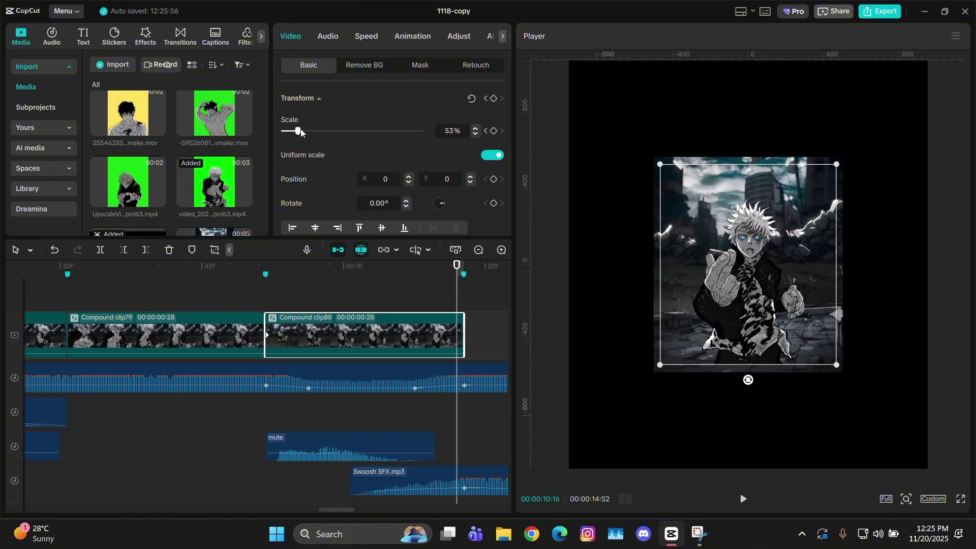
drag(300, 129, 331, 125)
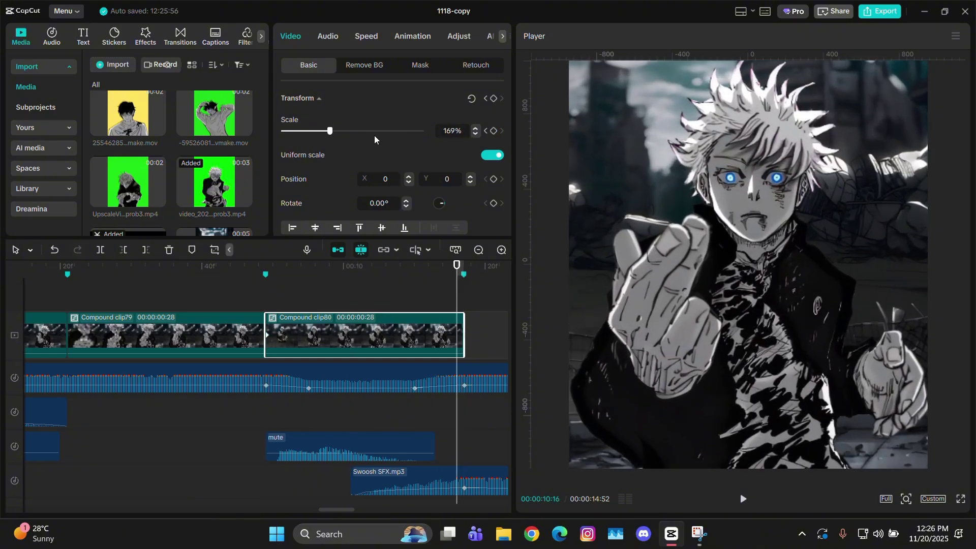
click(493, 130)
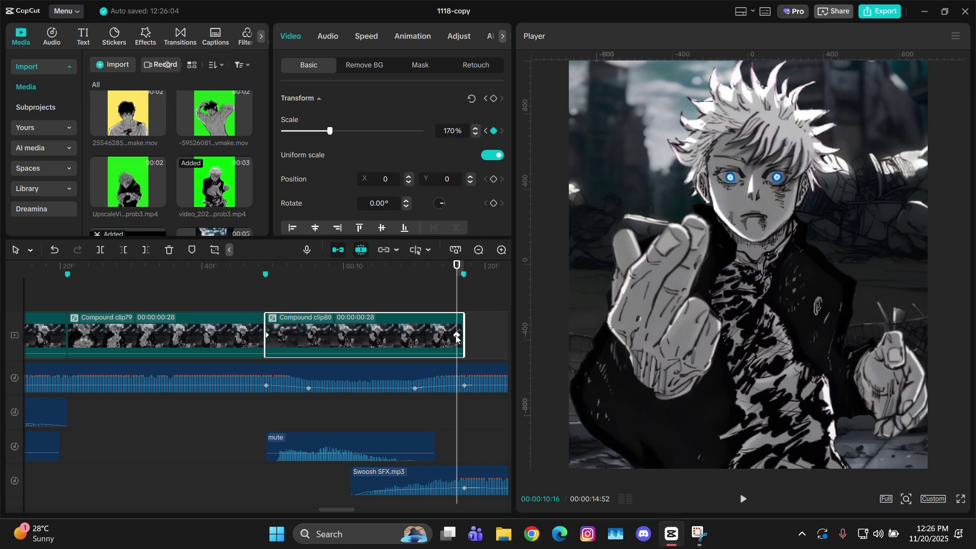
drag(456, 338, 463, 336)
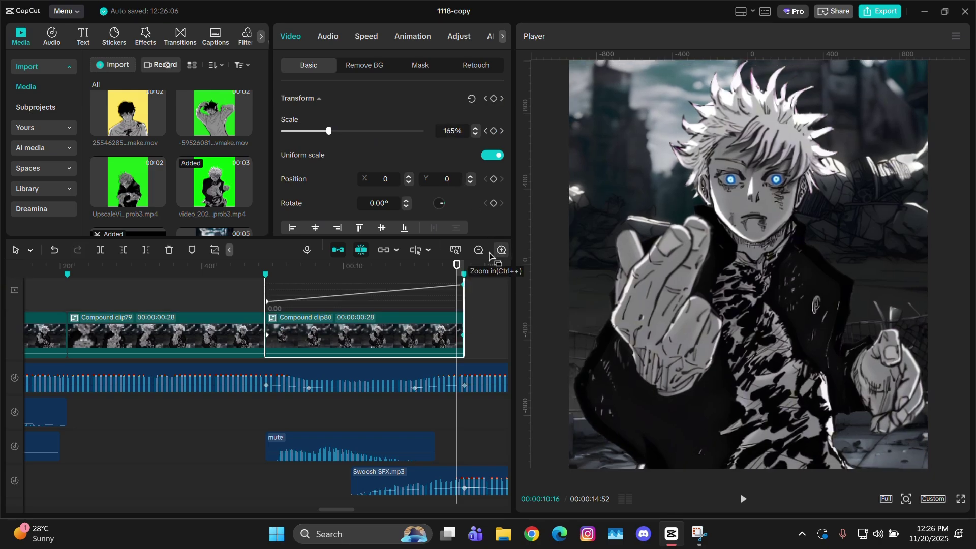
Step: Ease out the fourth compound clip's scale rise in the keyframe graph so it grows fast at first and levels off
scroll(376, 318, up, 1)
scroll(419, 316, up, 1)
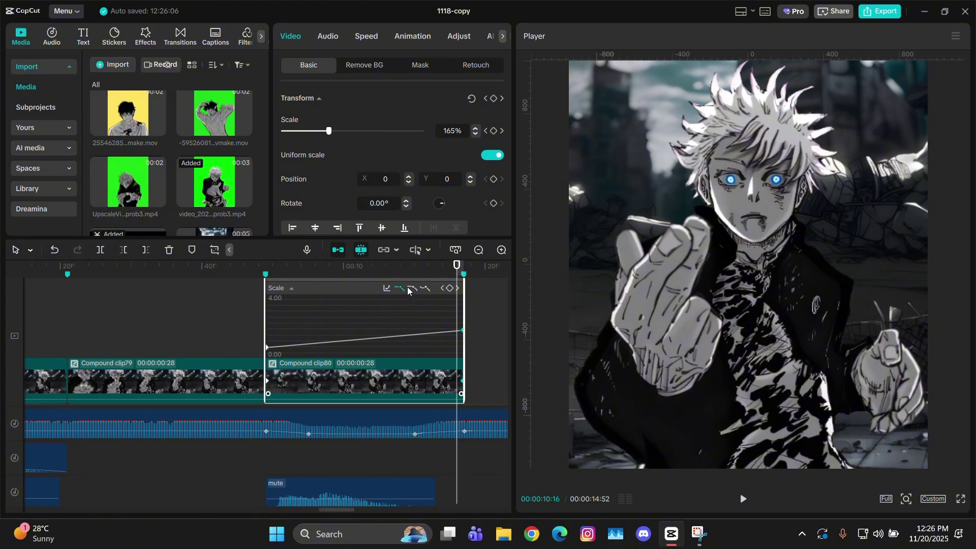
scroll(396, 325, down, 1)
drag(433, 330, 484, 293)
scroll(447, 302, up, 1)
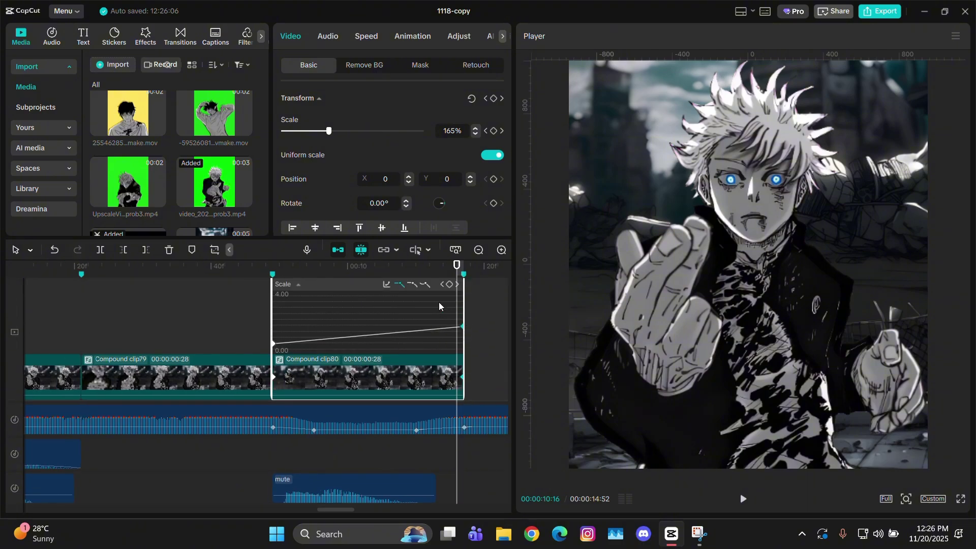
click(414, 284)
scroll(428, 330, down, 2)
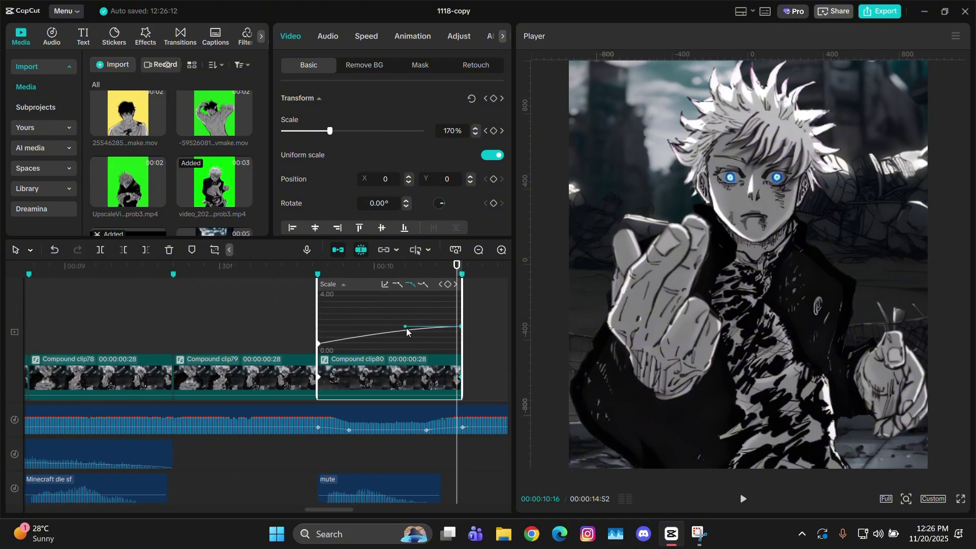
drag(407, 327, 334, 339)
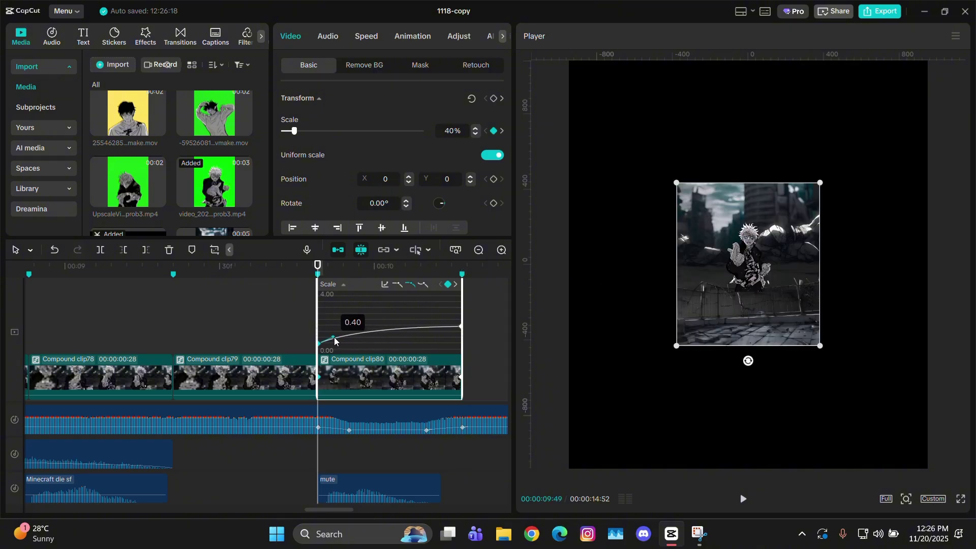
key(alt+k)
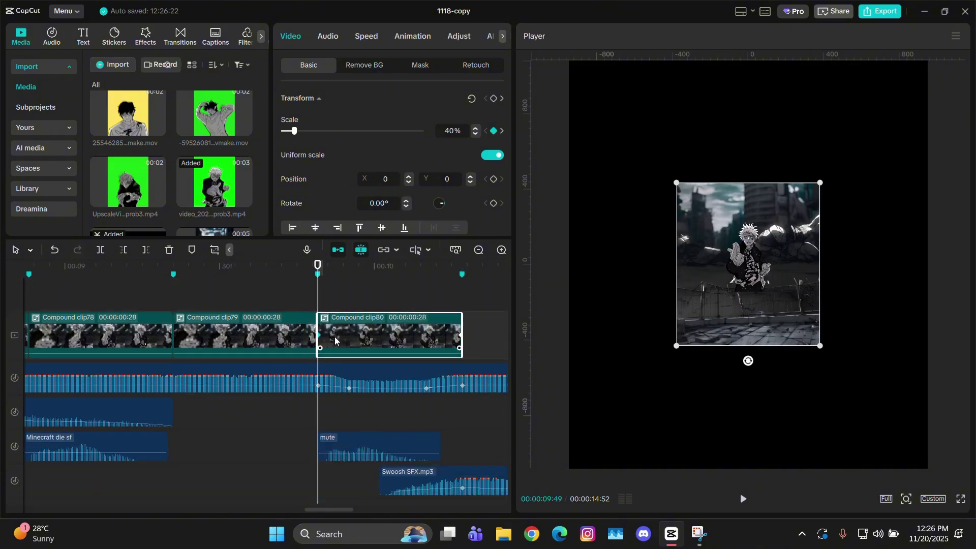
Step: Give all four compound clips a Blur canvas background using the lightest blur preset
click(479, 251)
drag(368, 297, 145, 337)
scroll(420, 190, down, 3)
scroll(499, 124, down, 5)
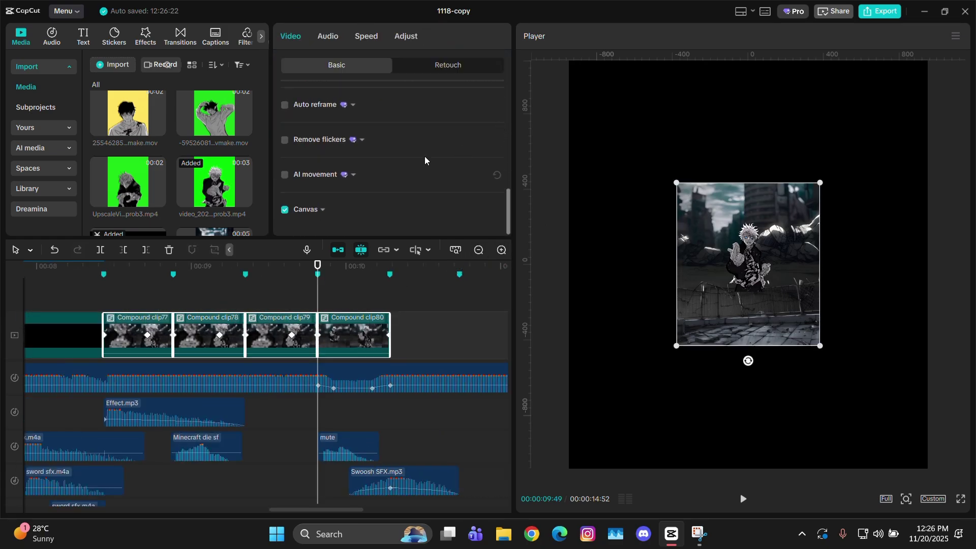
click(316, 214)
scroll(355, 197, down, 2)
click(349, 208)
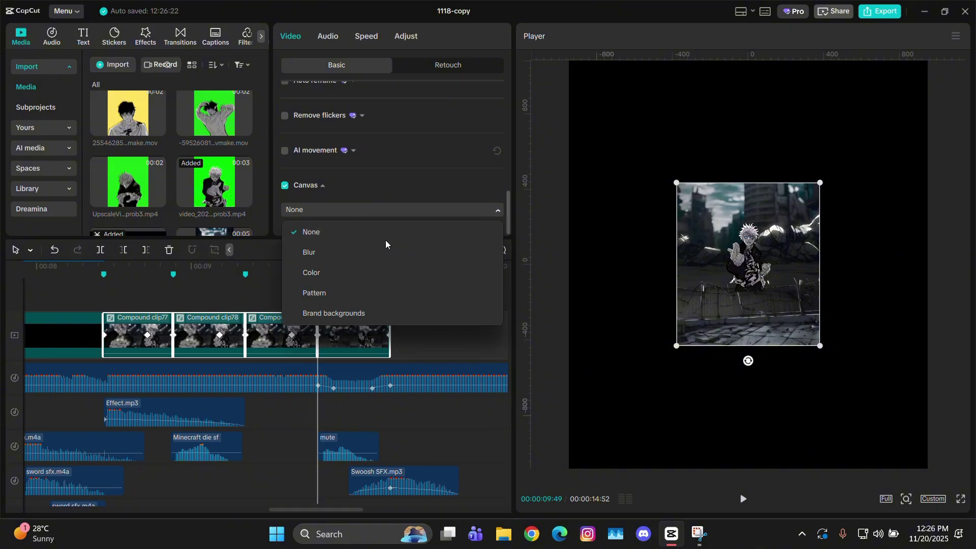
click(348, 249)
click(348, 247)
click(290, 172)
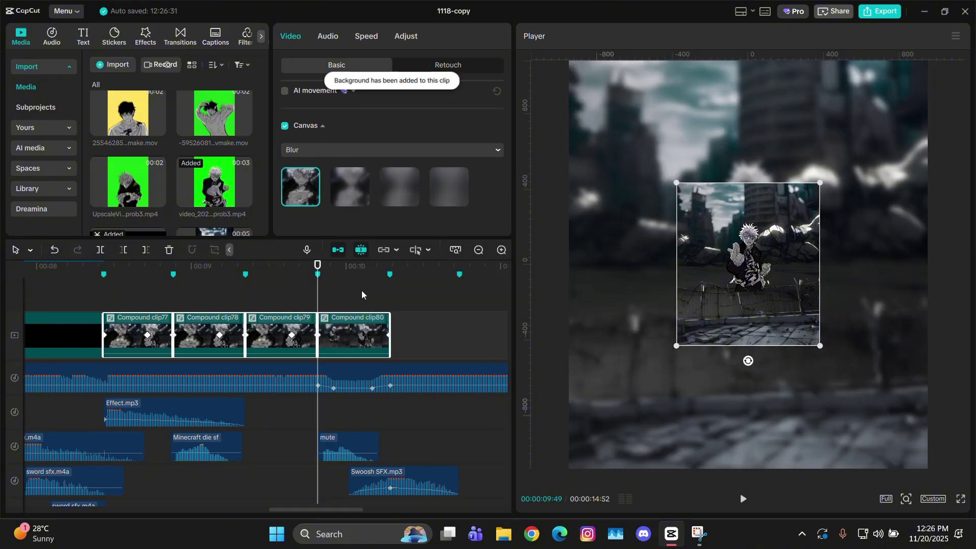
Step: Play back the four compound clips repeatedly to check the zoom motion and the beat transitions
click(478, 249)
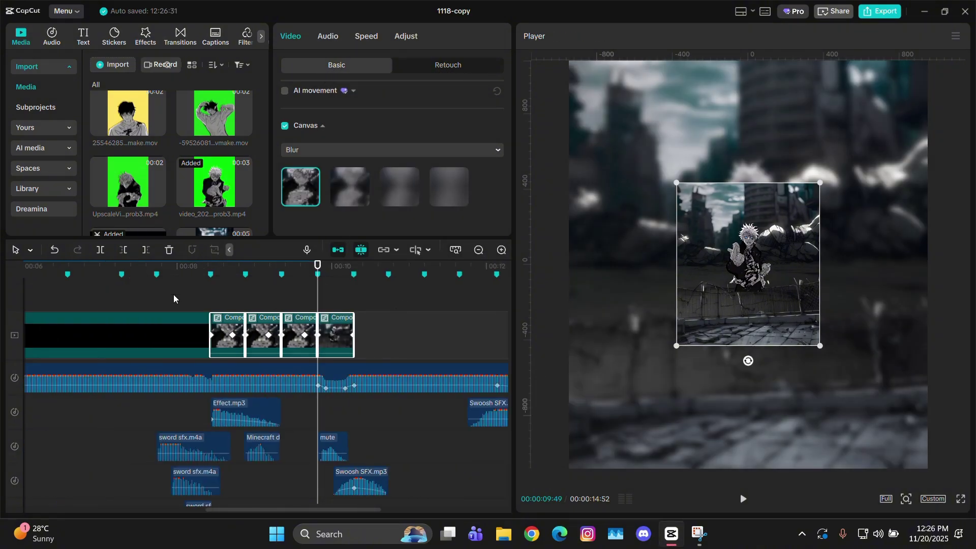
click(203, 300)
key(space)
click(203, 300)
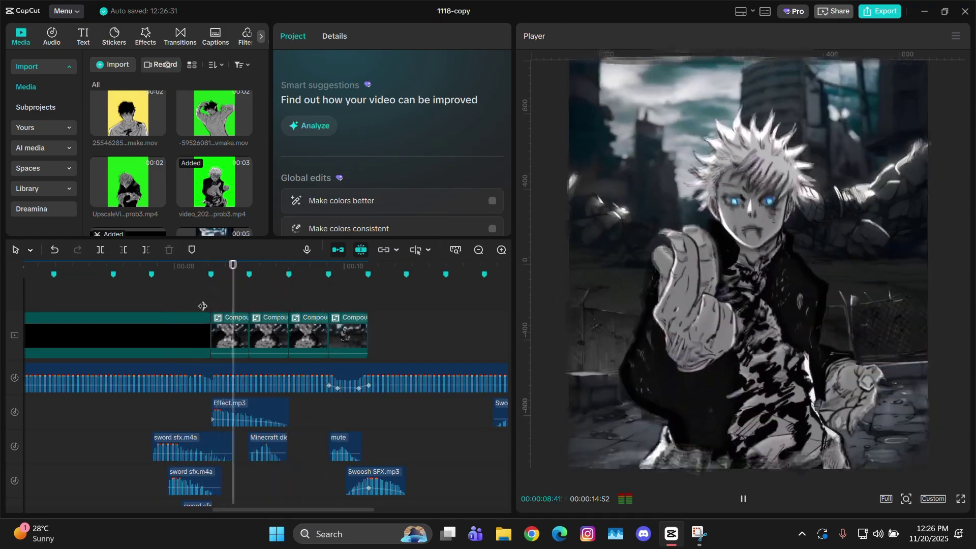
click(202, 306)
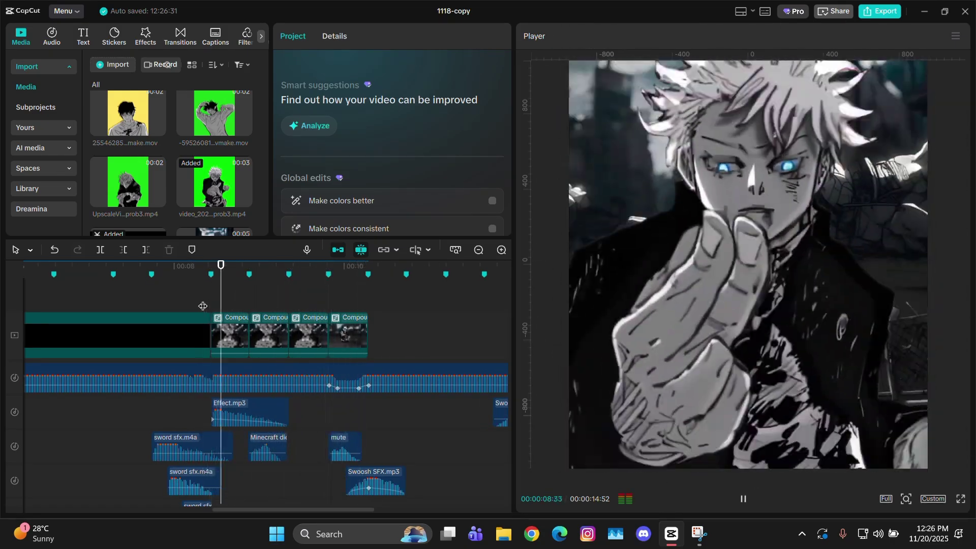
click(202, 306)
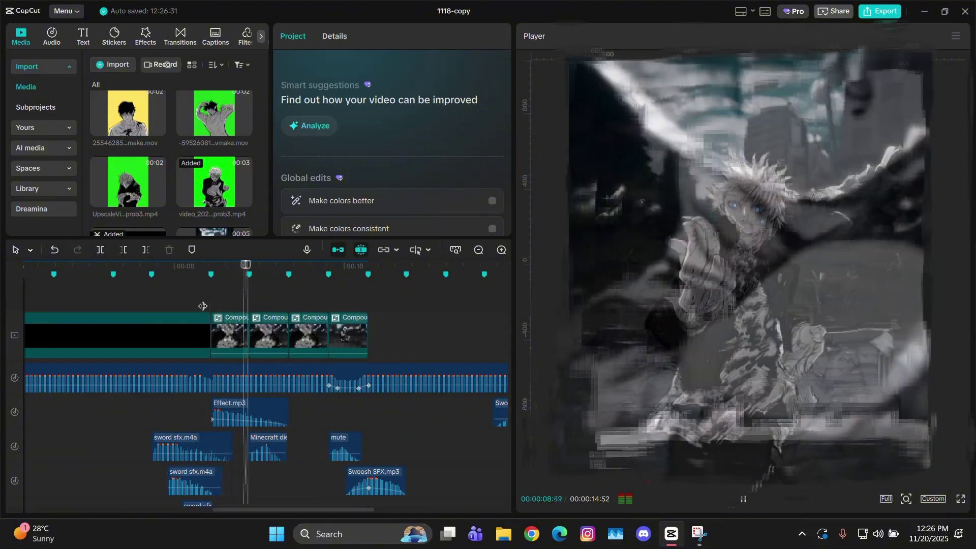
click(202, 306)
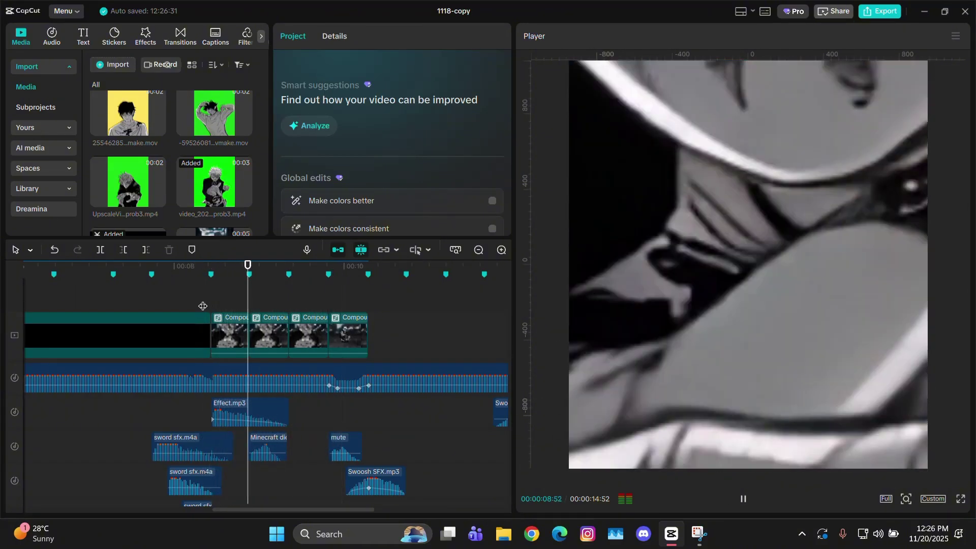
click(203, 306)
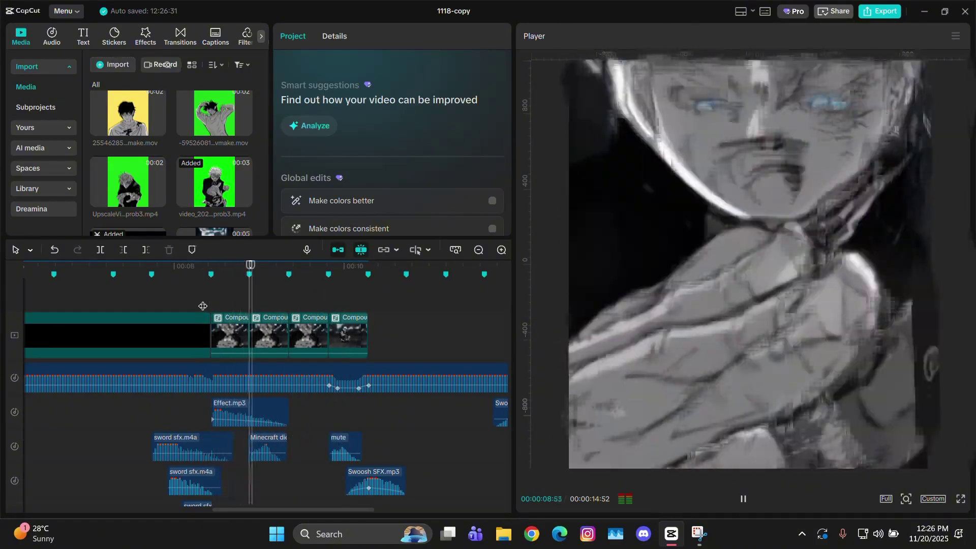
click(203, 305)
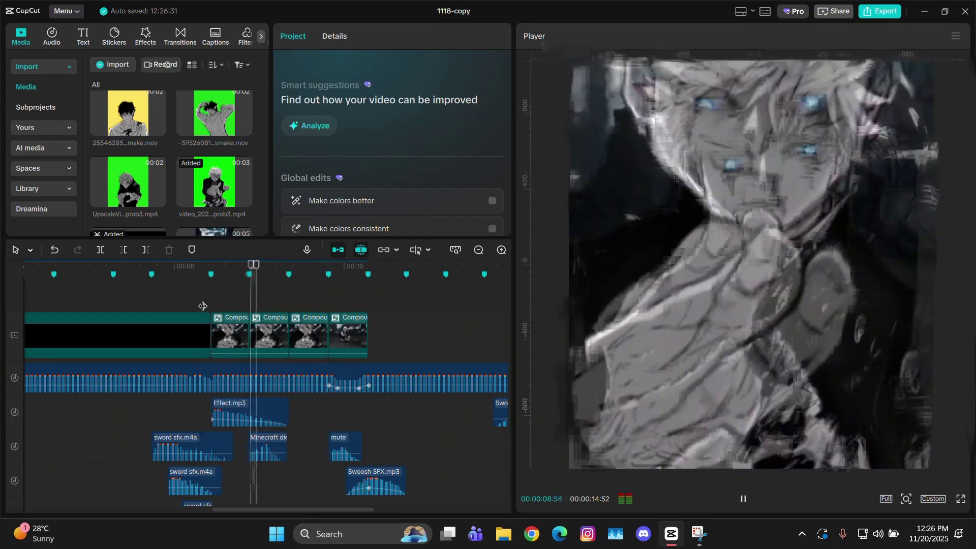
click(203, 306)
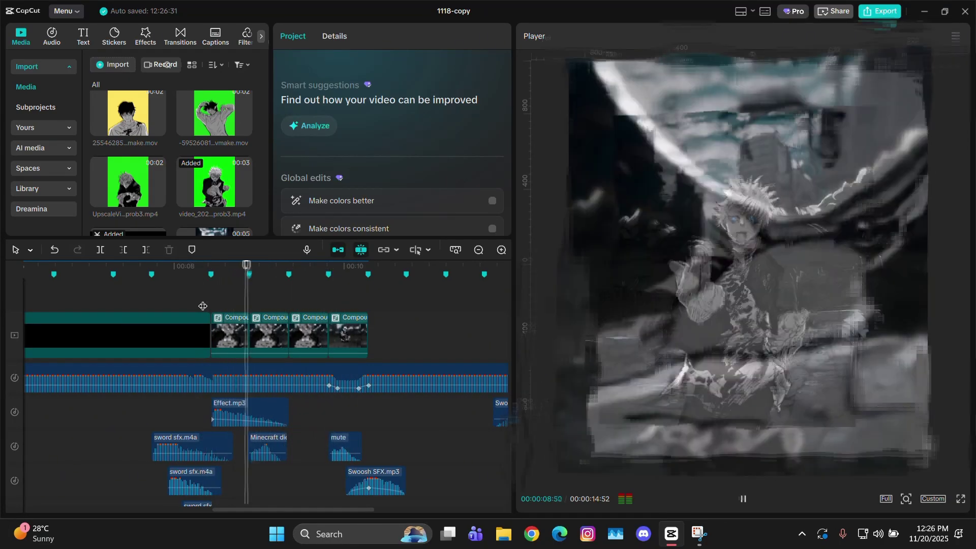
click(203, 306)
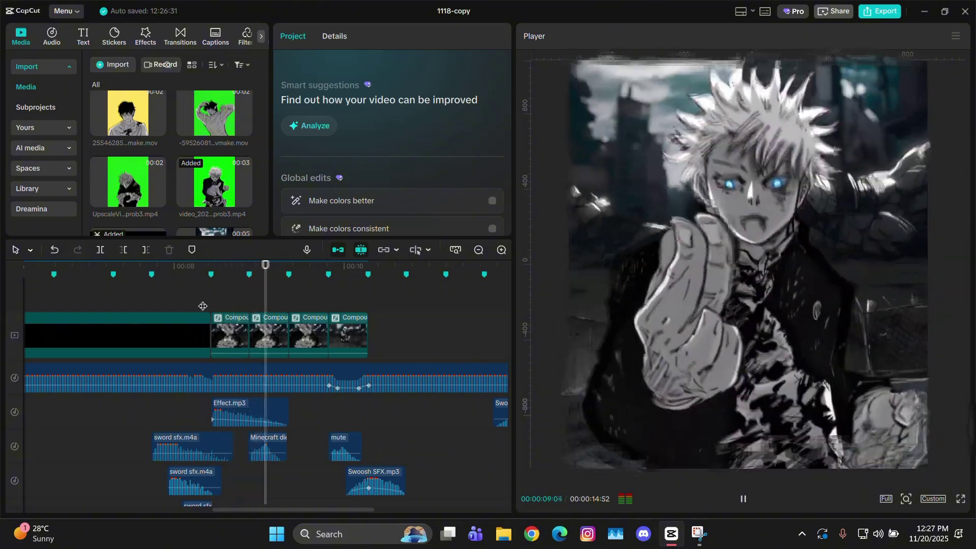
key(space)
click(203, 305)
key(space)
Step: Steepen the initial drop of the first compound clip's scale curve in the keyframe graph
scroll(213, 303, up, 3)
click(208, 298)
scroll(216, 321, up, 3)
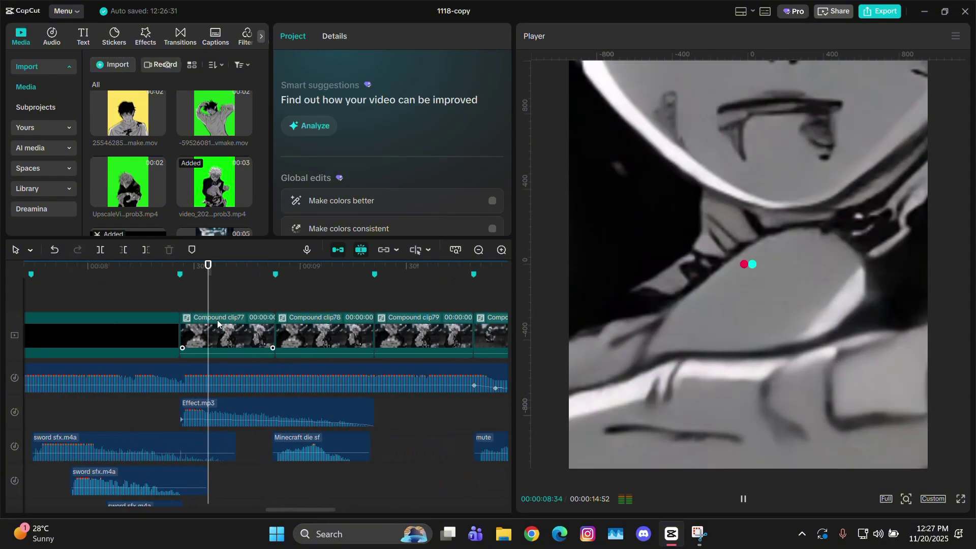
click(217, 324)
key(shift+k)
scroll(218, 321, up, 2)
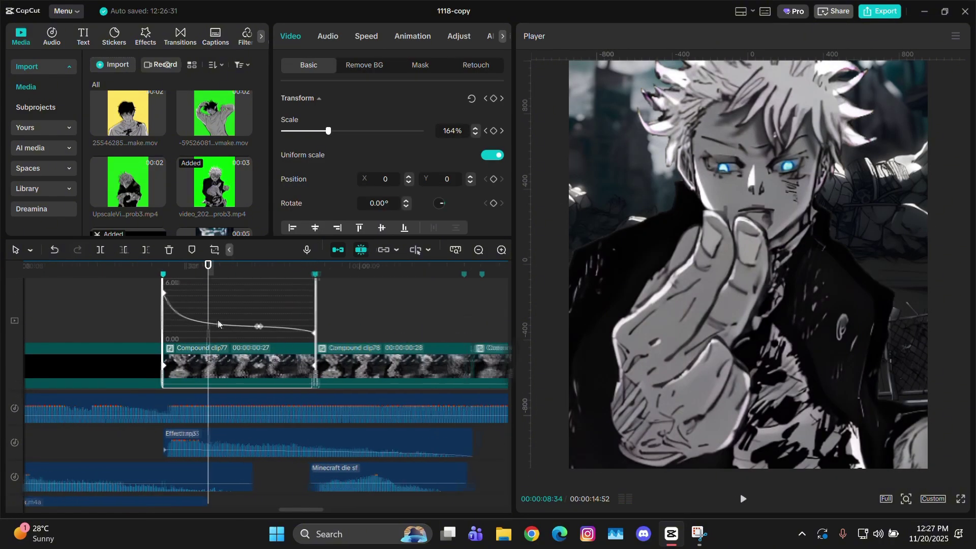
drag(214, 304, 272, 331)
click(174, 317)
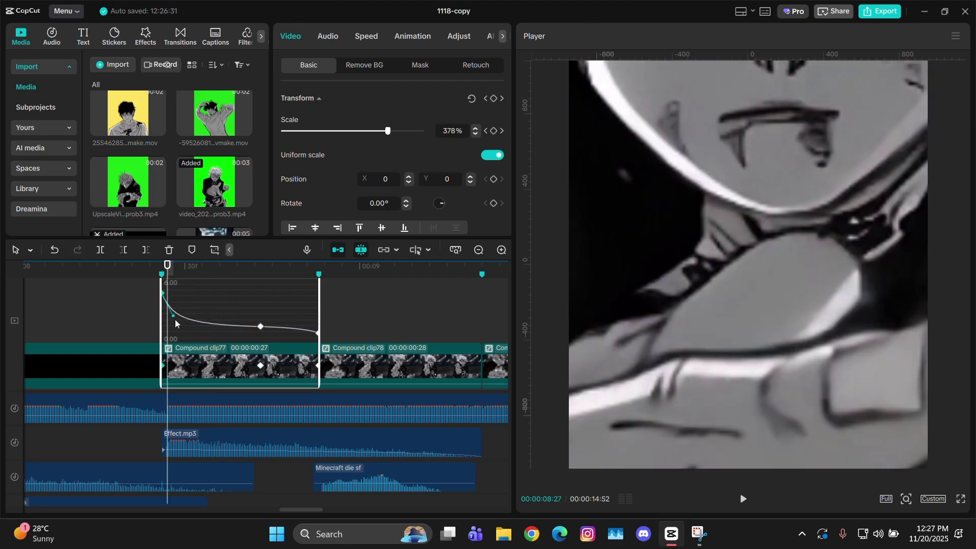
drag(175, 318, 172, 323)
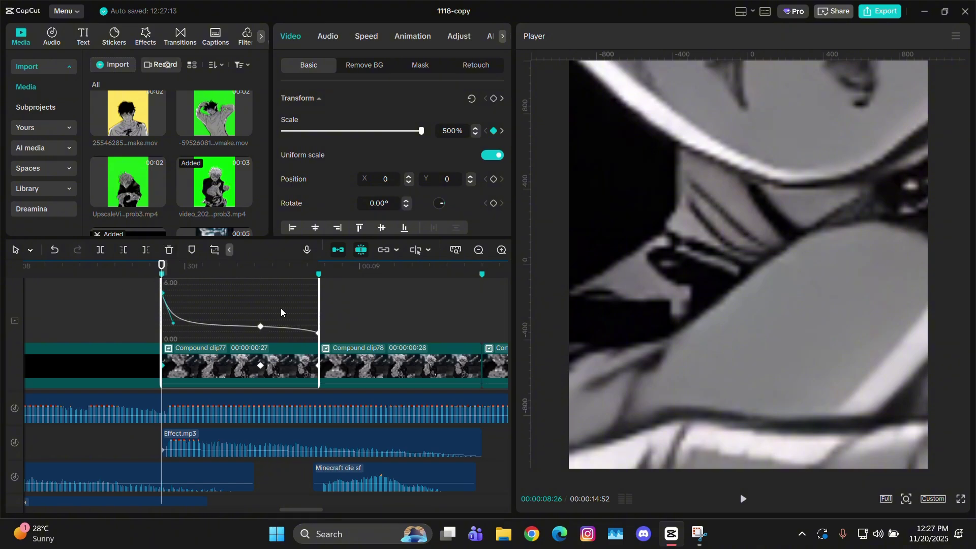
key(alt+k)
Step: Check the opening frames of the second and third compound clips
key(space)
click(347, 337)
click(319, 335)
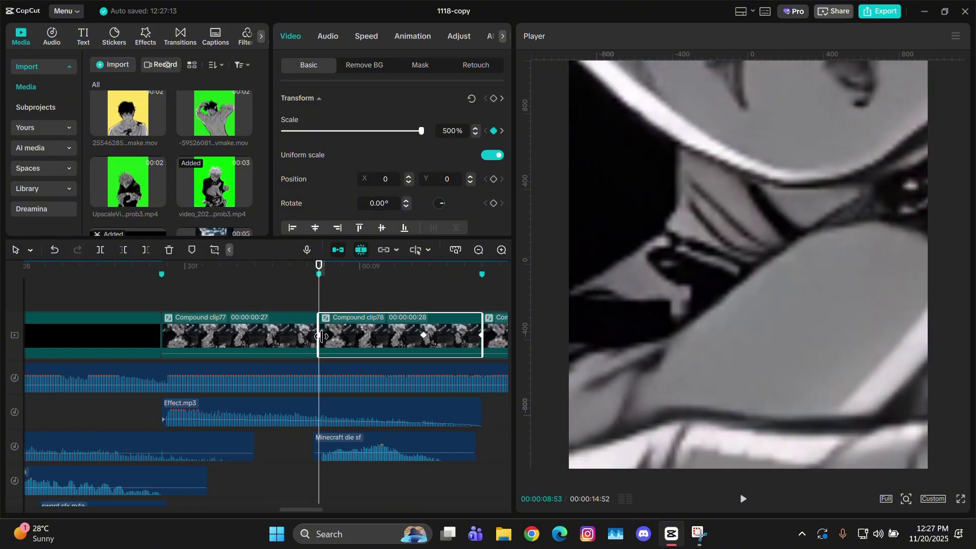
click(498, 298)
click(486, 337)
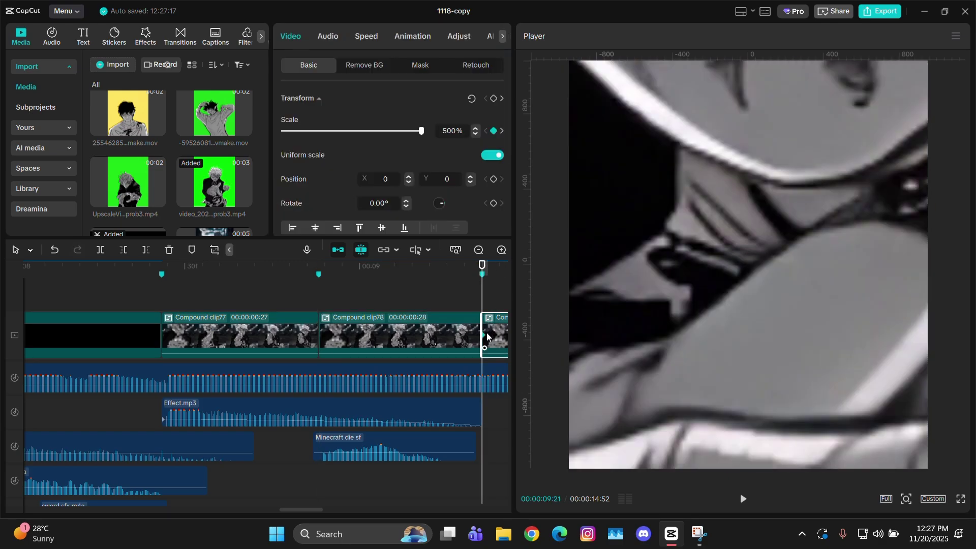
key(Right)
key(Left)
click(232, 297)
Step: Add the favorited Wide Angle effect above the compound clips, starting at the first compound clip
click(478, 250)
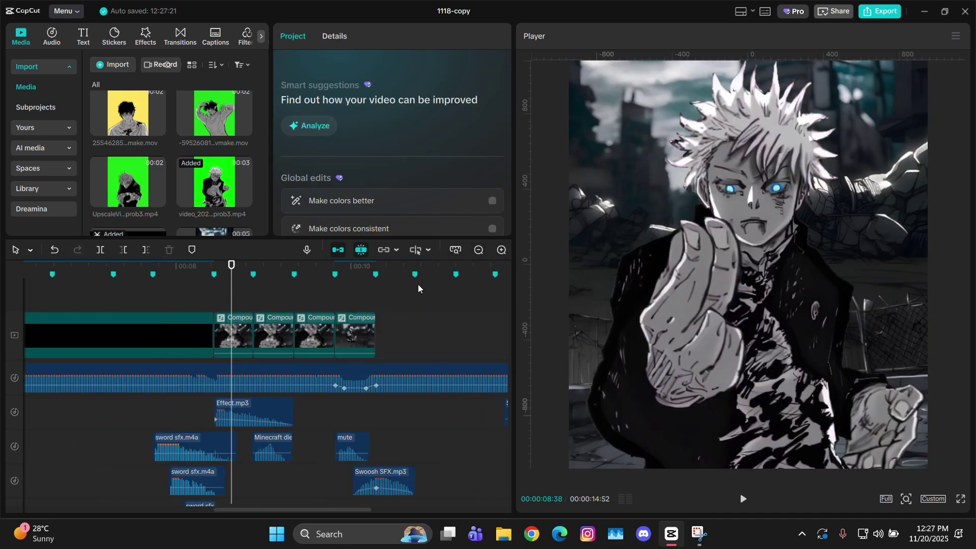
click(145, 36)
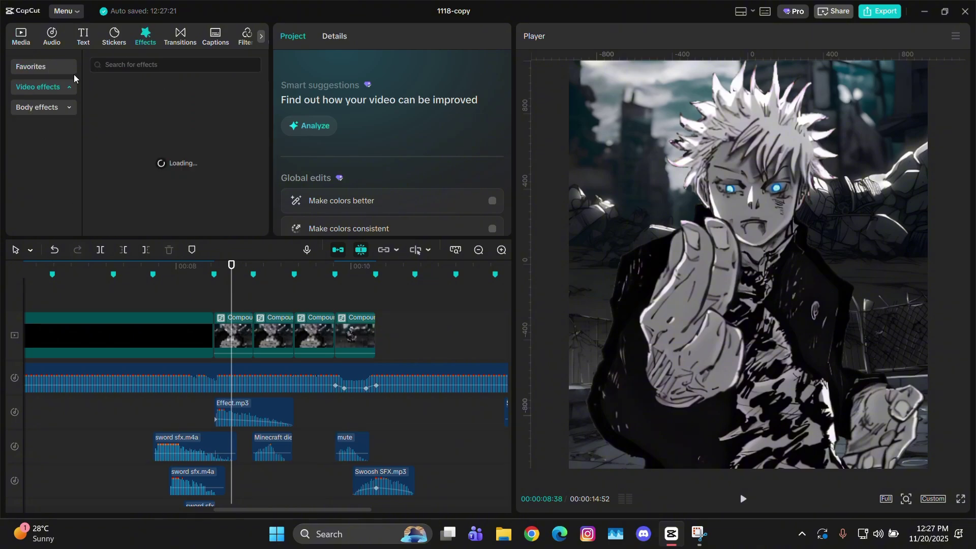
scroll(194, 142, down, 8)
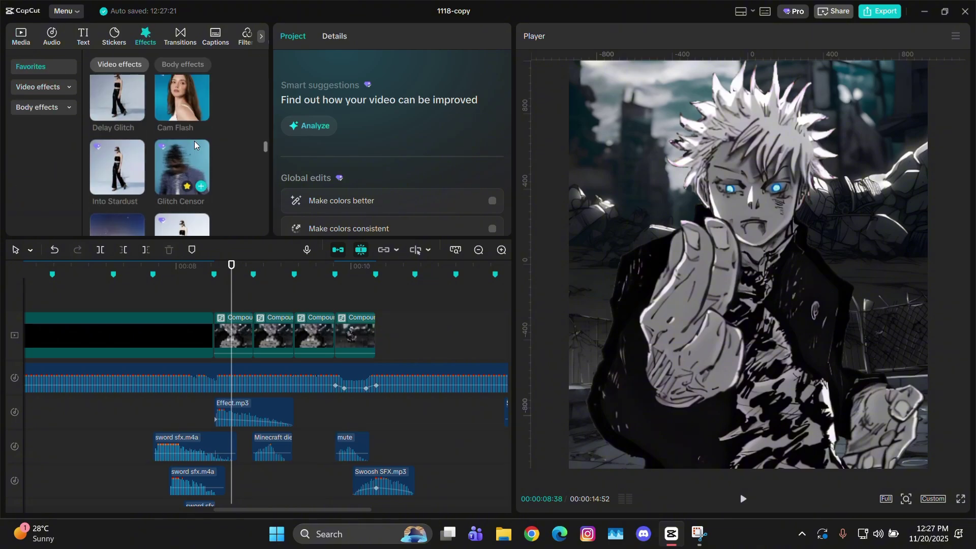
scroll(250, 274, up, 4)
scroll(200, 181, down, 2)
scroll(193, 177, down, 5)
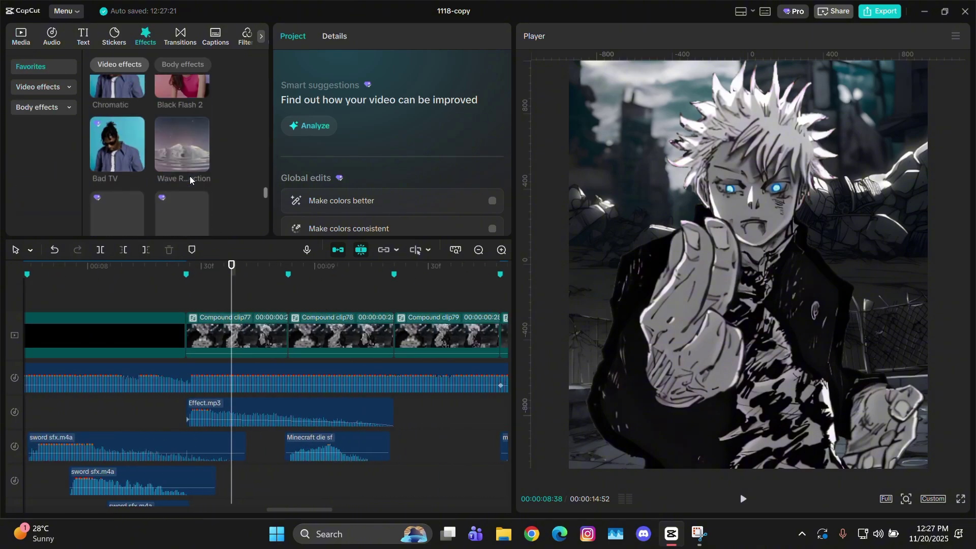
drag(111, 147, 184, 300)
Step: Trim the Wide Angle effect's end to the first compound clip's middle scale keyframe at 00:00:08:43
click(264, 339)
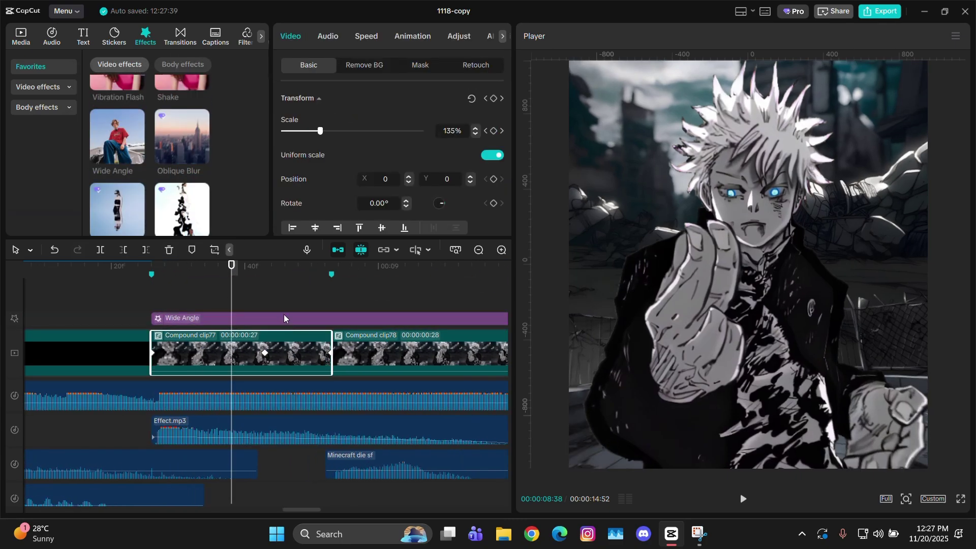
click(264, 277)
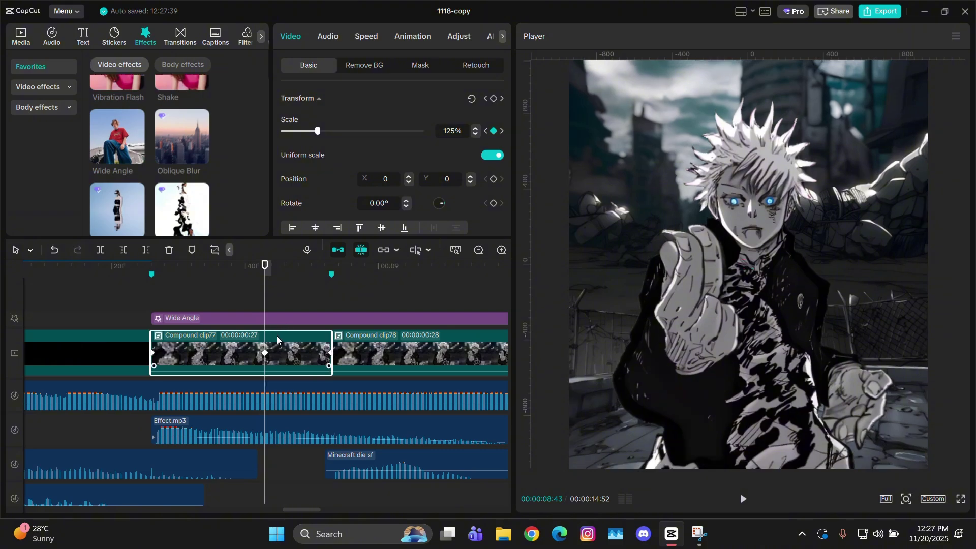
click(265, 320)
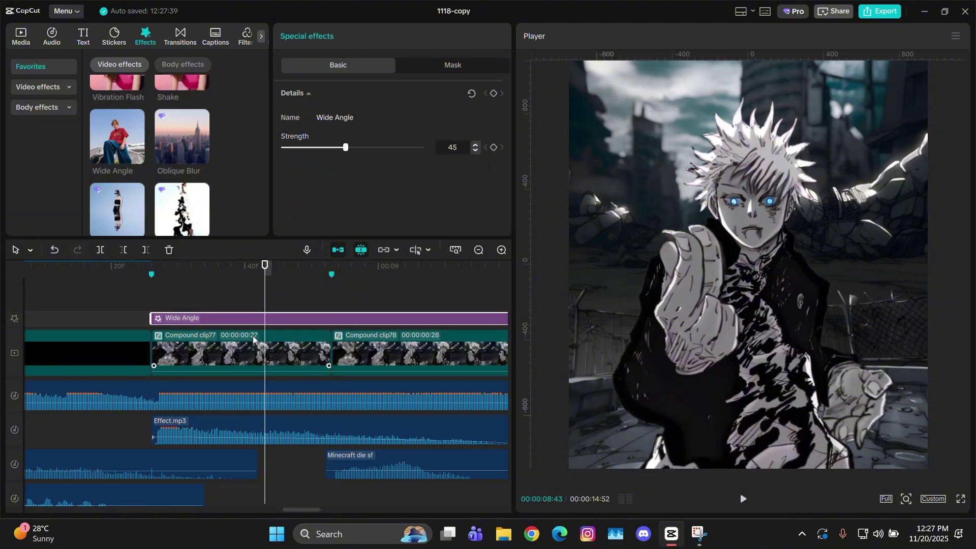
key(w)
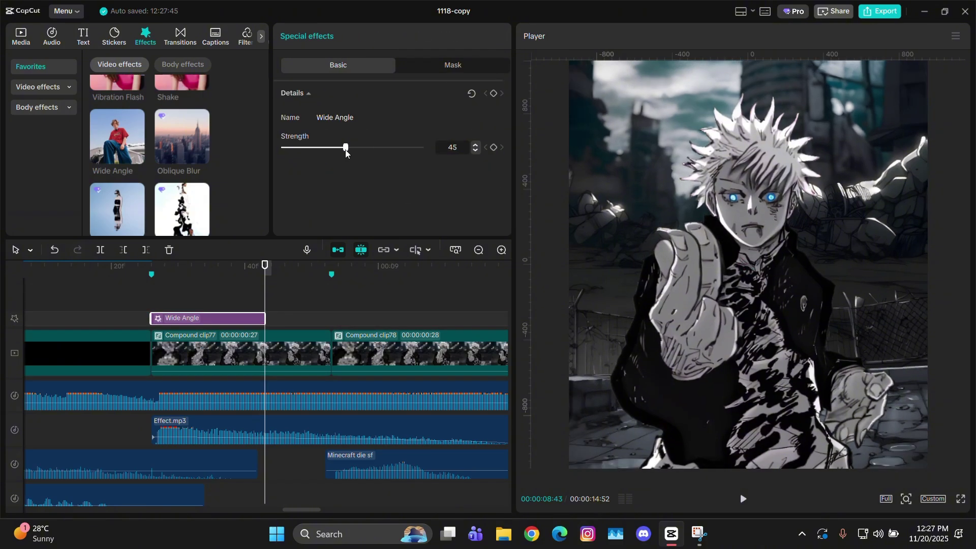
Step: Keyframe the Wide Angle strength at 0 at the effect's end and 100 at its start, 00:00:08:26
click(494, 148)
key(Left)
key(Left)
key(Left)
key(Left)
key(Left)
key(Left)
key(Left)
key(Left)
key(Left)
key(Left)
key(Left)
key(Left)
key(Left)
key(Left)
key(Left)
key(Left)
key(Left)
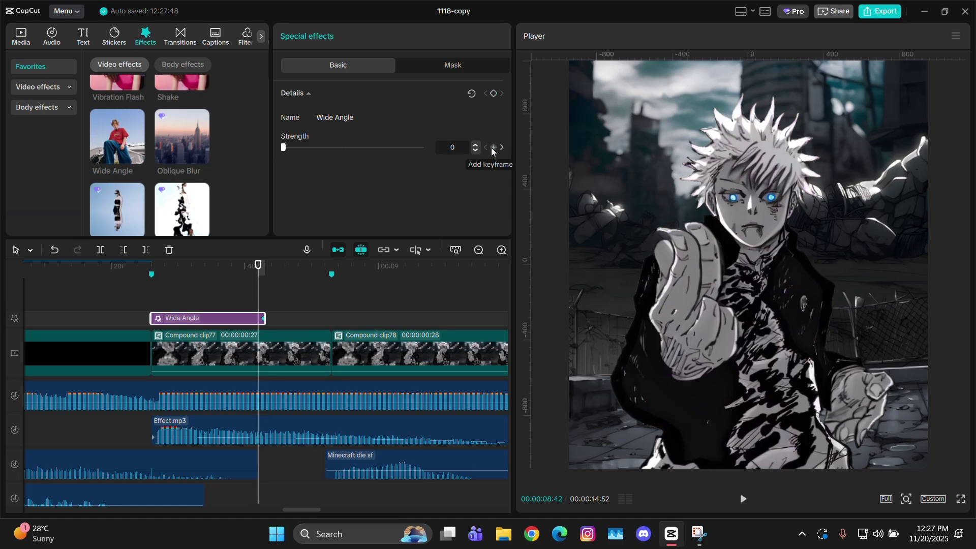
drag(345, 148, 422, 148)
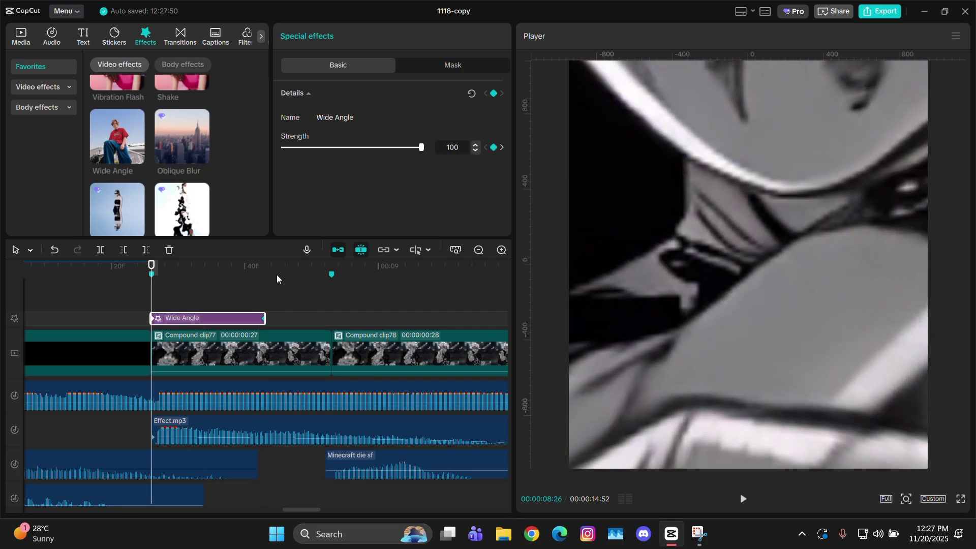
Step: Ease the Wide Angle strength curve between its two keyframes, stretching the end keyframe's handle to flatten the tail
key(alt+k)
scroll(279, 319, up, 2)
scroll(332, 377, up, 3)
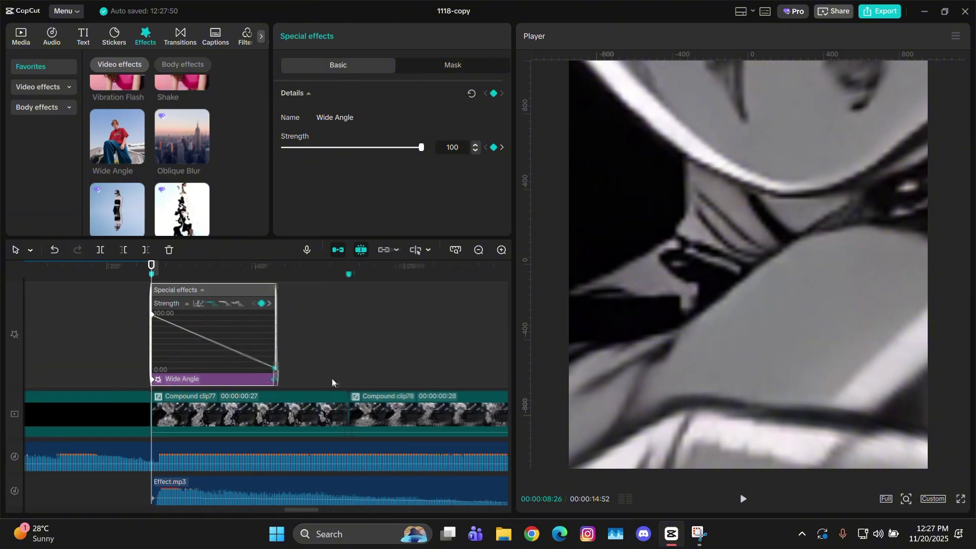
click(237, 303)
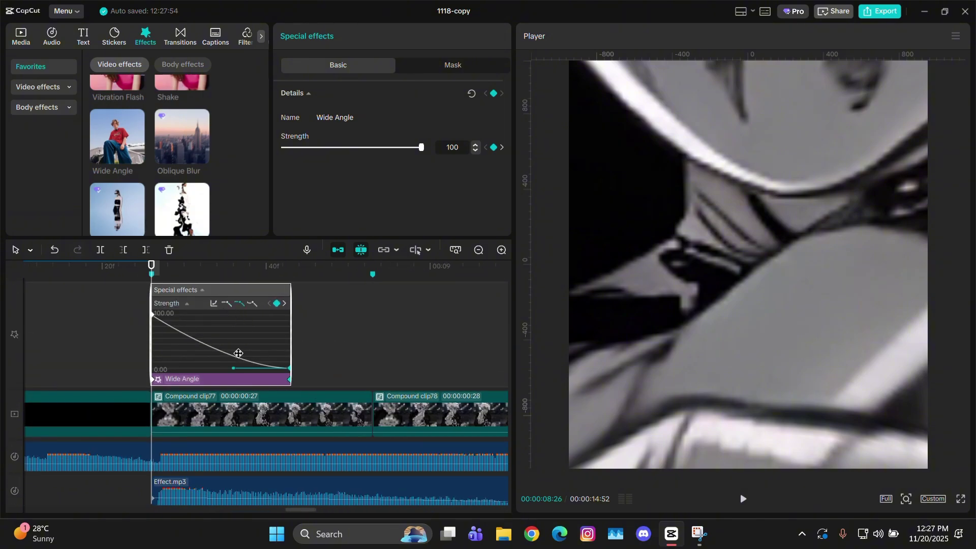
drag(233, 369, 99, 386)
key(alt+k)
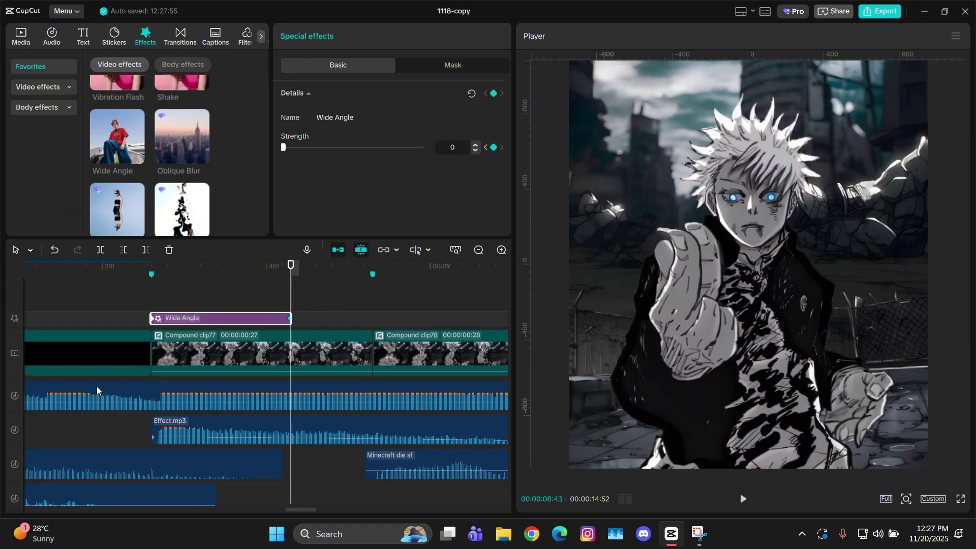
Step: Duplicate the Wide Angle effect onto a second layer at the first compound clip's start, 00:00:08:26
click(149, 305)
click(175, 317)
key(ctrl+c)
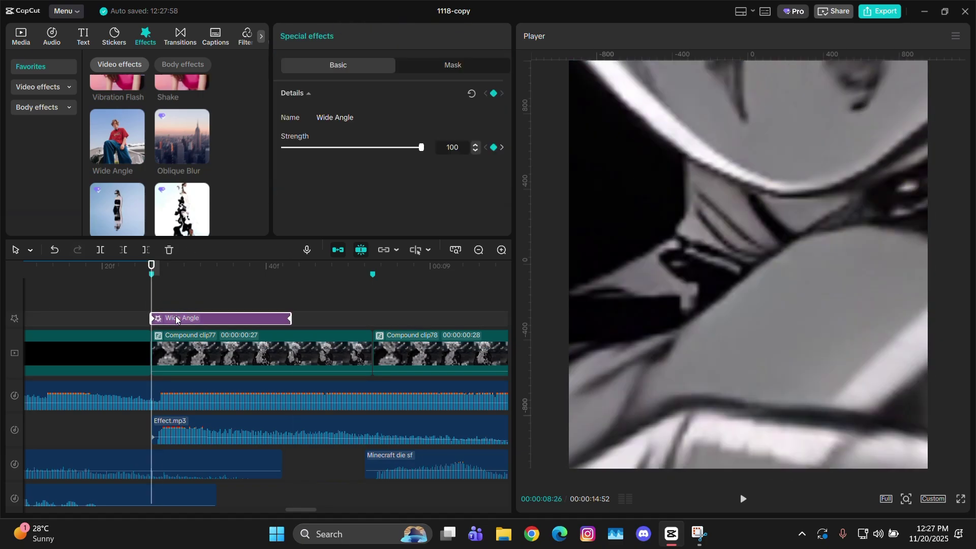
key(ctrl+v)
Step: Reshape the upper Wide Angle's strength curve so it falls steeply right after the start keyframe
click(212, 323)
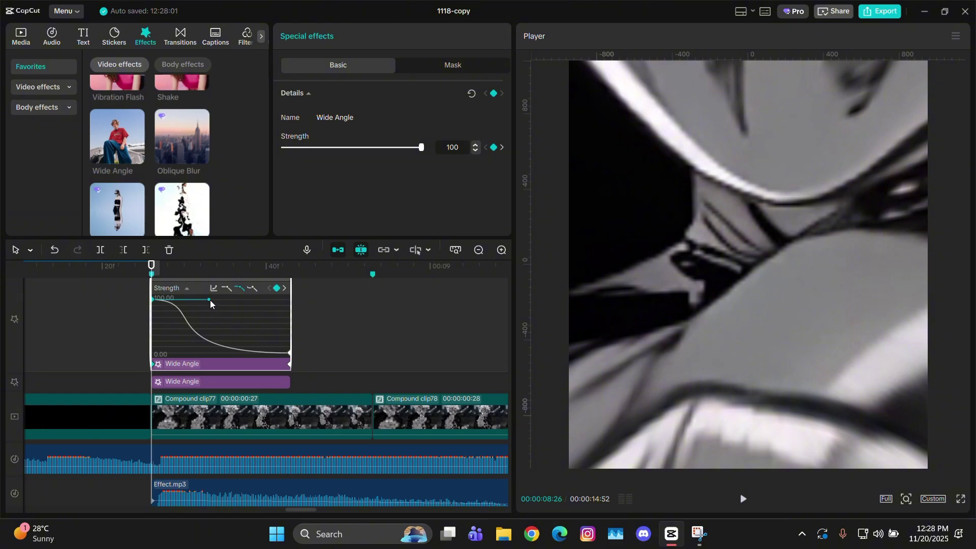
drag(209, 300, 160, 339)
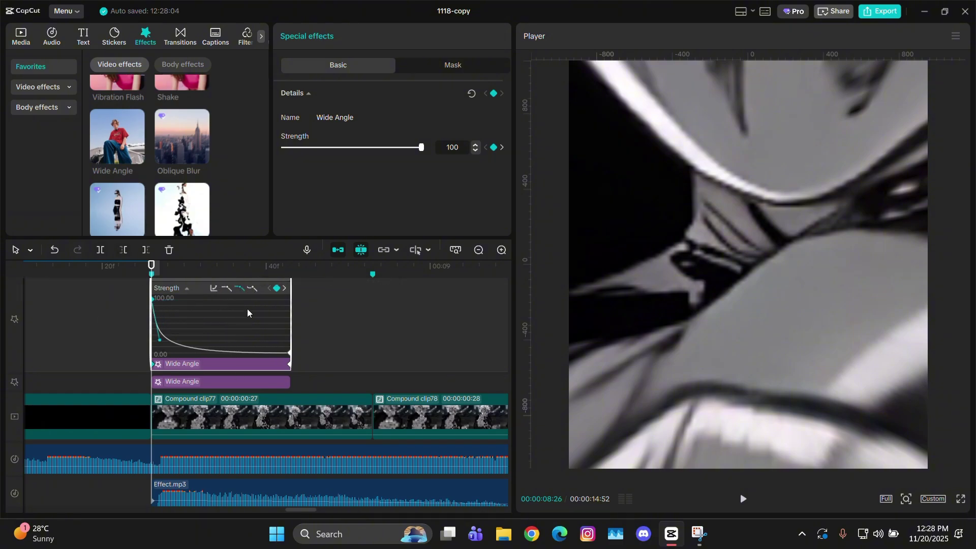
key(alt+k)
Step: Copy both stacked Wide Angle effects to the starts of the second, third and fourth compound clips
drag(333, 315, 283, 336)
key(ctrl+c)
click(375, 309)
key(ctrl+v)
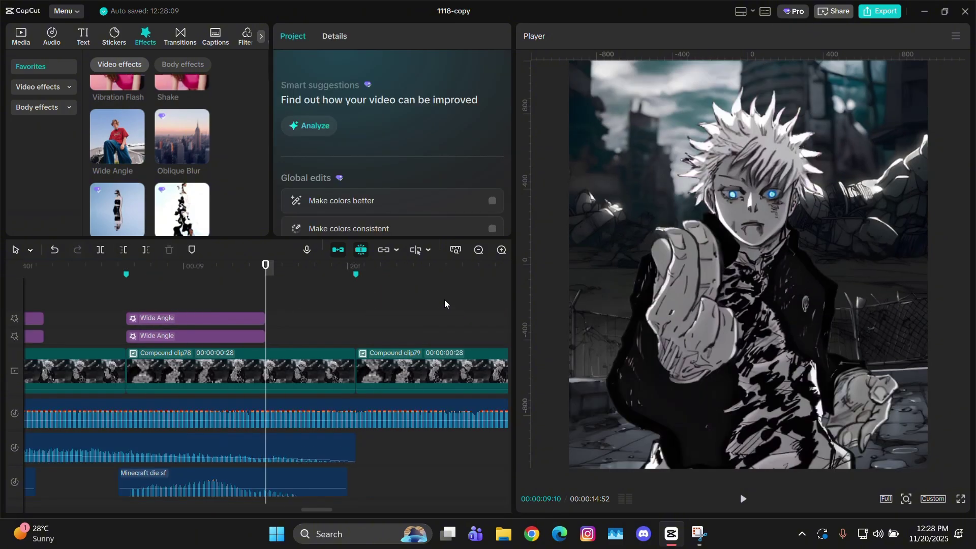
drag(348, 306, 356, 306)
key(ctrl+v)
click(478, 250)
click(471, 312)
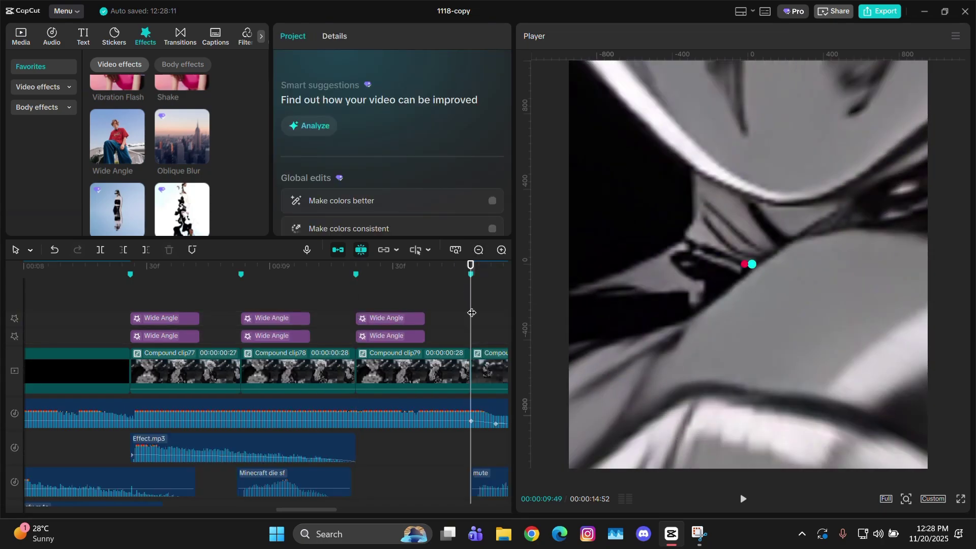
key(ctrl+v)
Step: Add another Wide Angle effect at 00:00:08:43, directly after the lower one, and trim its end to the first compound clip's end
click(501, 250)
click(481, 249)
scroll(356, 298, left, 6)
scroll(356, 297, right, 4)
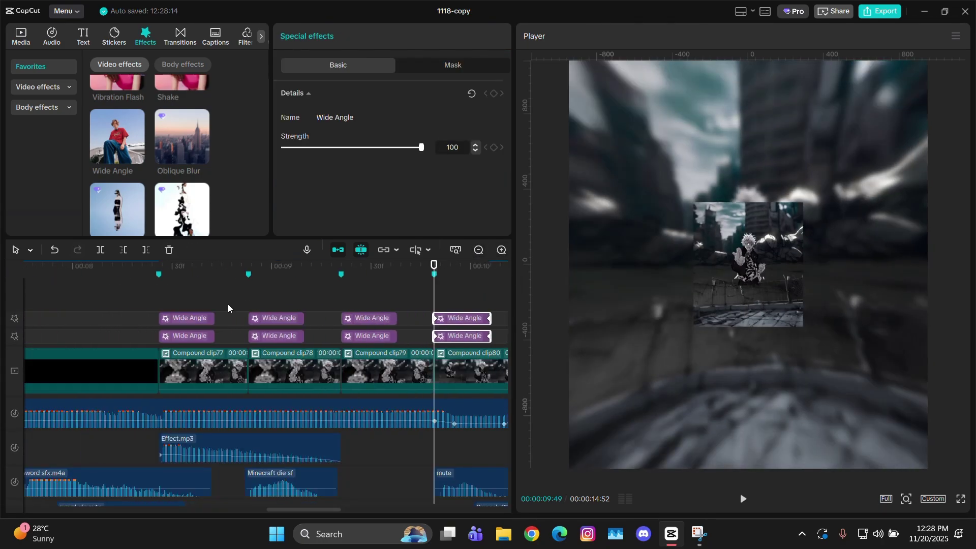
click(228, 300)
scroll(225, 292, up, 2)
scroll(218, 280, up, 1)
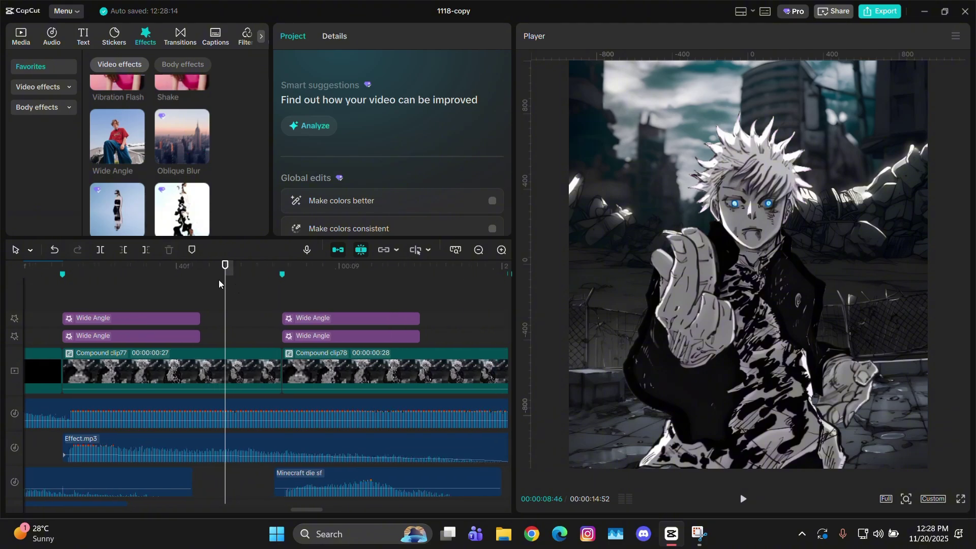
click(200, 264)
mouse_move(133, 123)
drag(132, 121, 255, 337)
click(273, 300)
key(Right)
key(w)
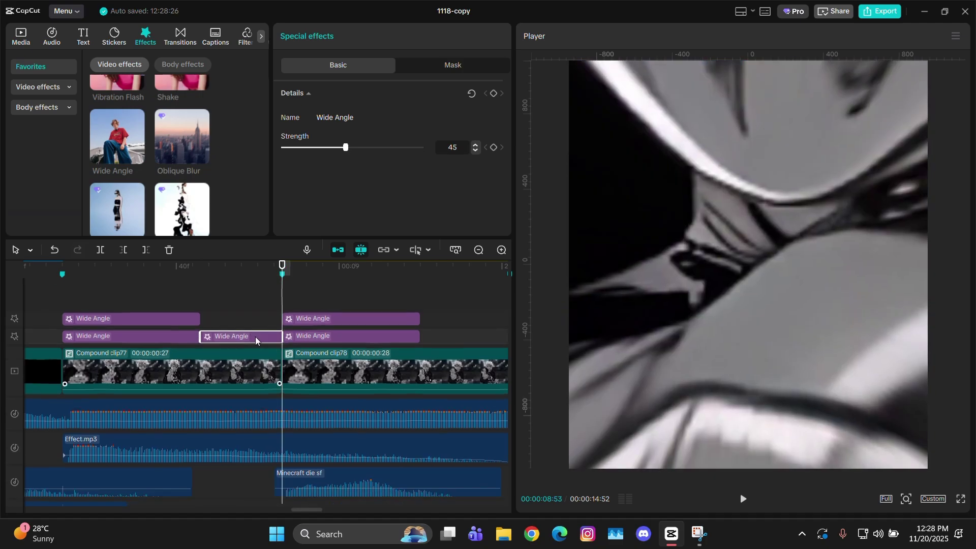
Step: Keyframe the new Wide Angle's strength at 0 at its start, 00:00:08:43, and 100 at its end, 00:00:08:53
key(Up)
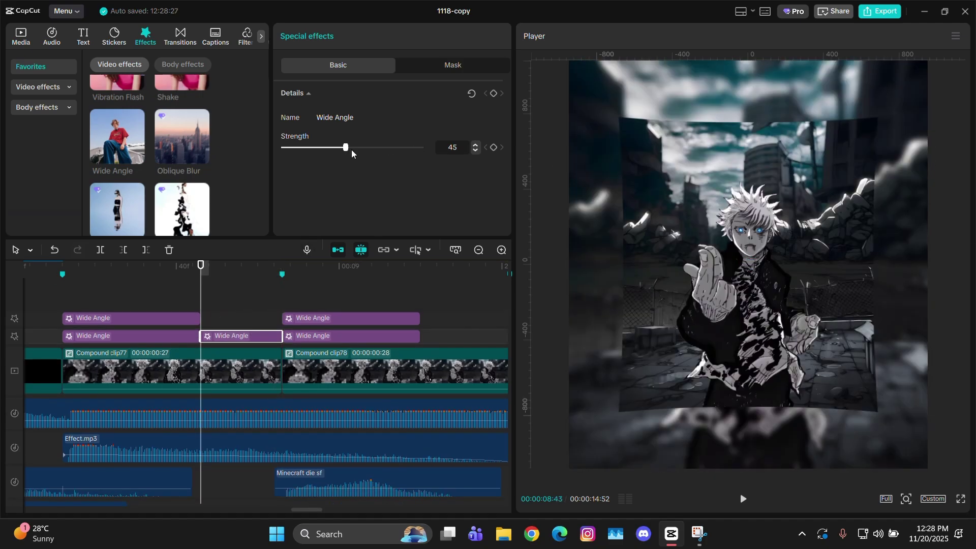
drag(346, 148, 200, 170)
click(496, 147)
key(Down)
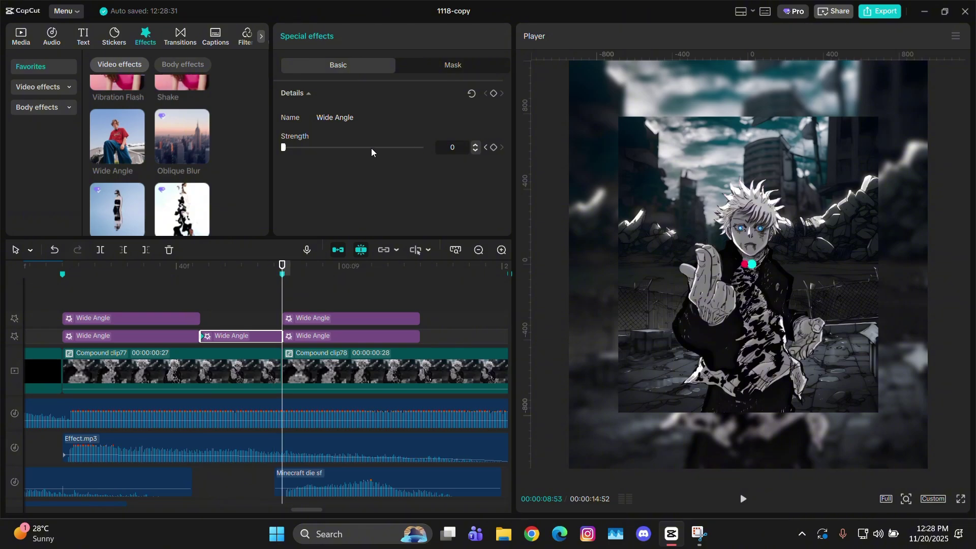
key(Up)
Step: Ease the new Wide Angle's strength curve so it starts flat and rises steeply near the end
key(alt+k)
scroll(259, 329, up, 2)
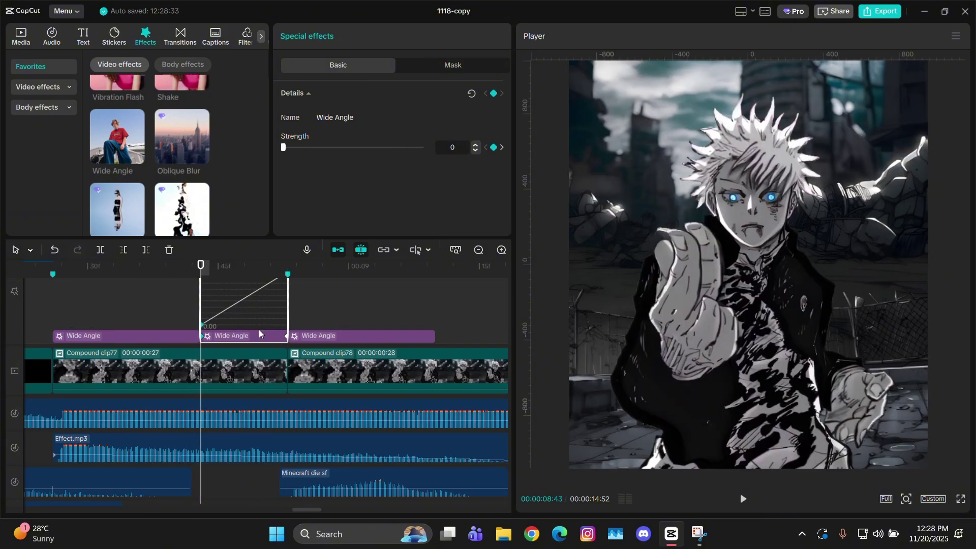
scroll(259, 336, up, 1)
click(252, 292)
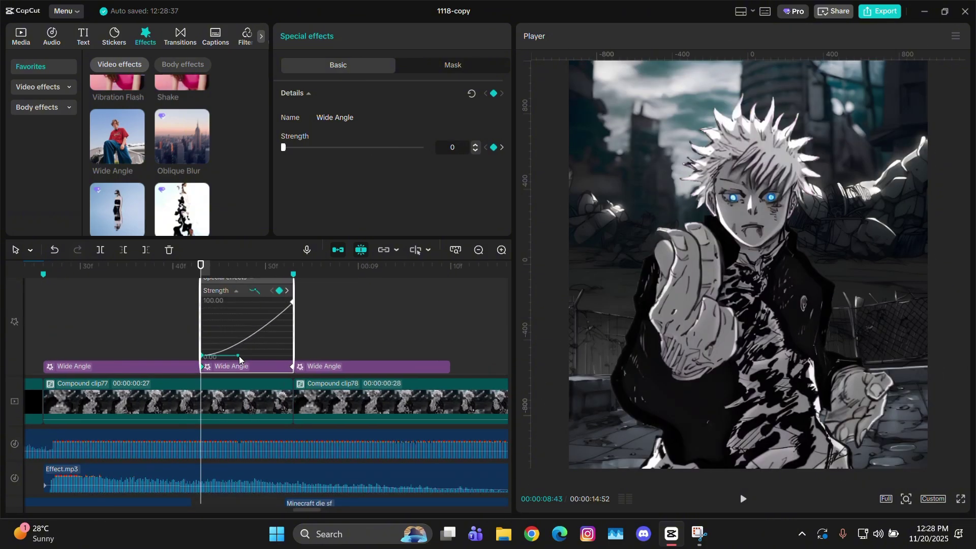
drag(239, 355, 272, 352)
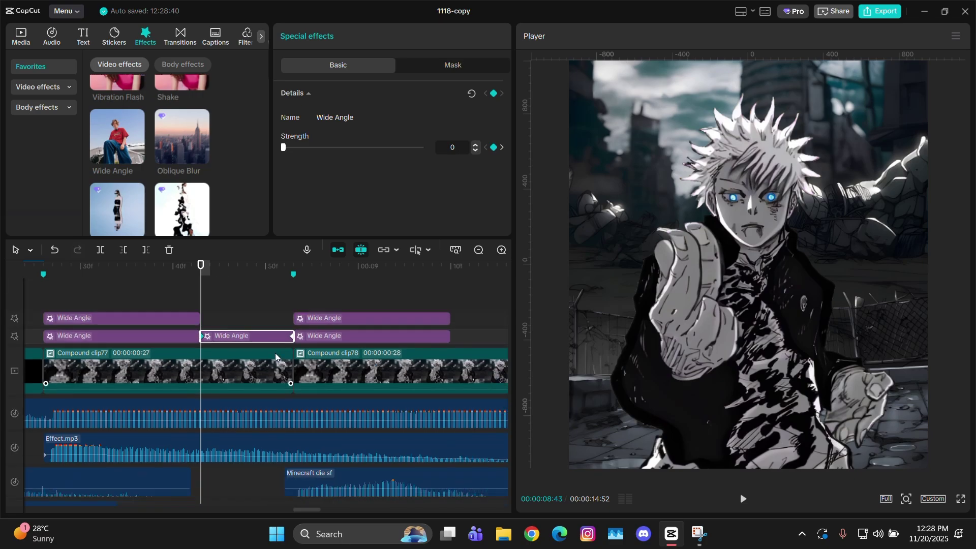
Step: Add a circle mask to this Wide Angle effect and stretch it around the character to about 628 by 1013
click(258, 272)
click(446, 64)
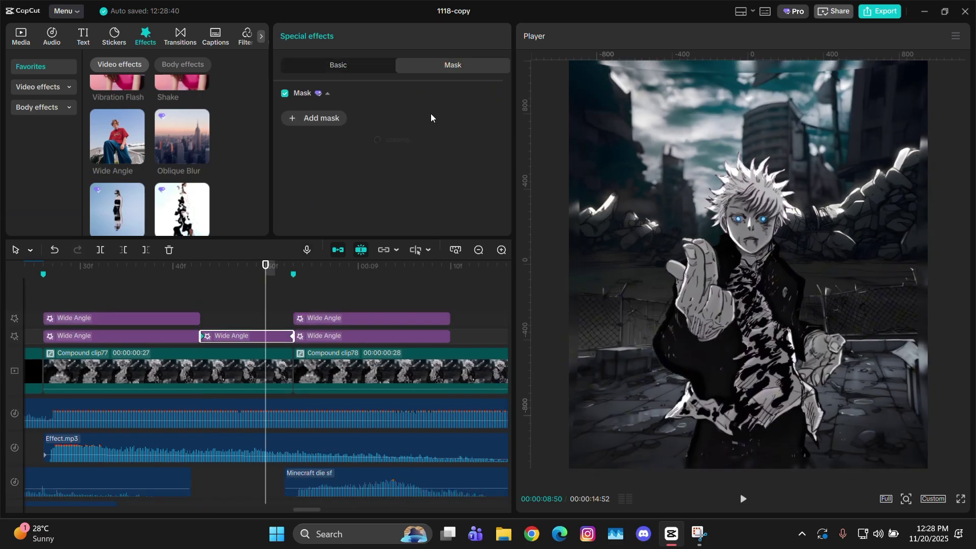
click(330, 118)
click(400, 154)
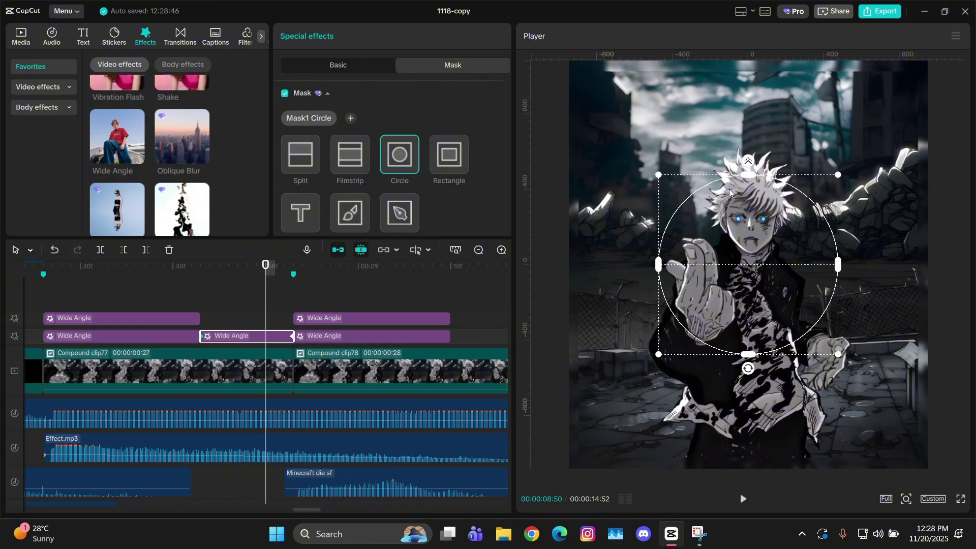
drag(745, 177, 749, 75)
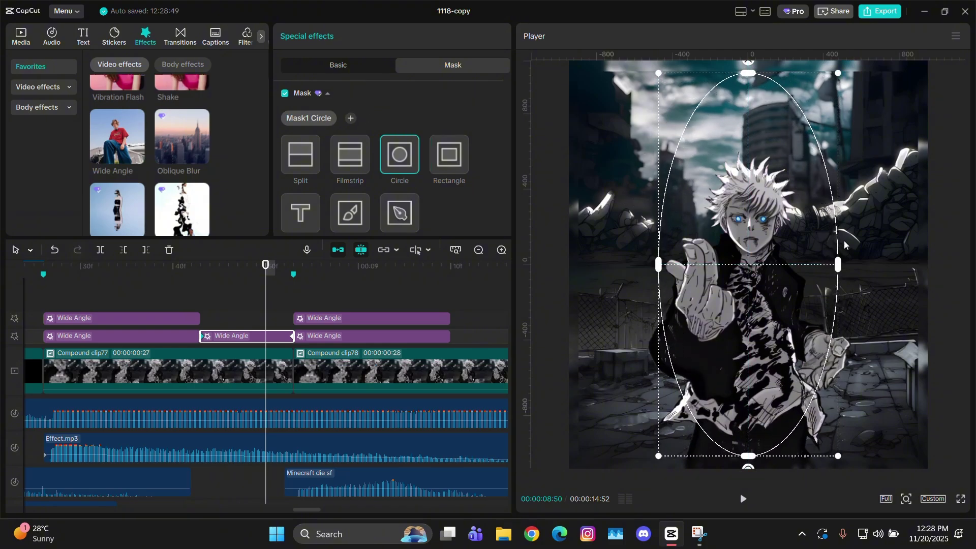
drag(839, 265, 867, 265)
Step: Set the circle mask's feather to 45 and widen the mask to about 645
scroll(367, 163, down, 3)
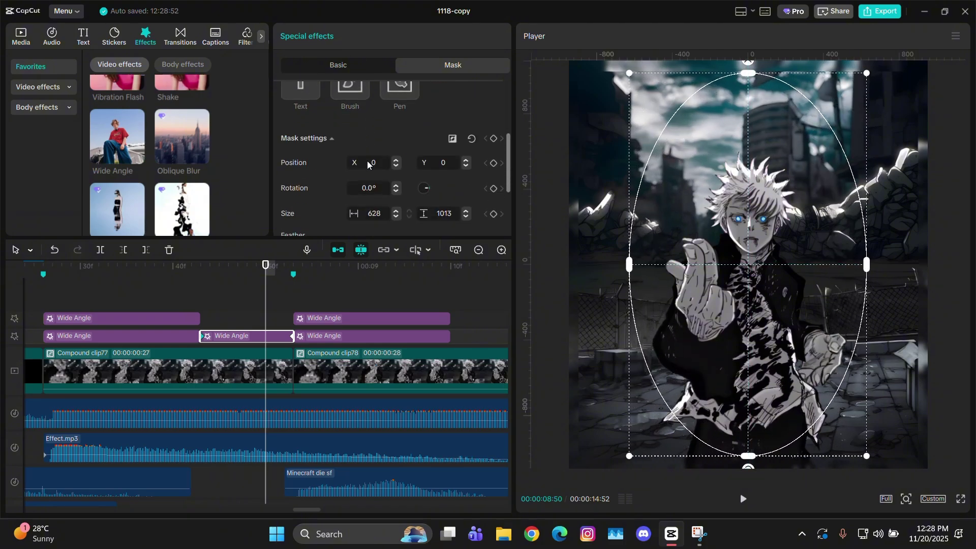
scroll(367, 163, down, 2)
drag(313, 177, 347, 172)
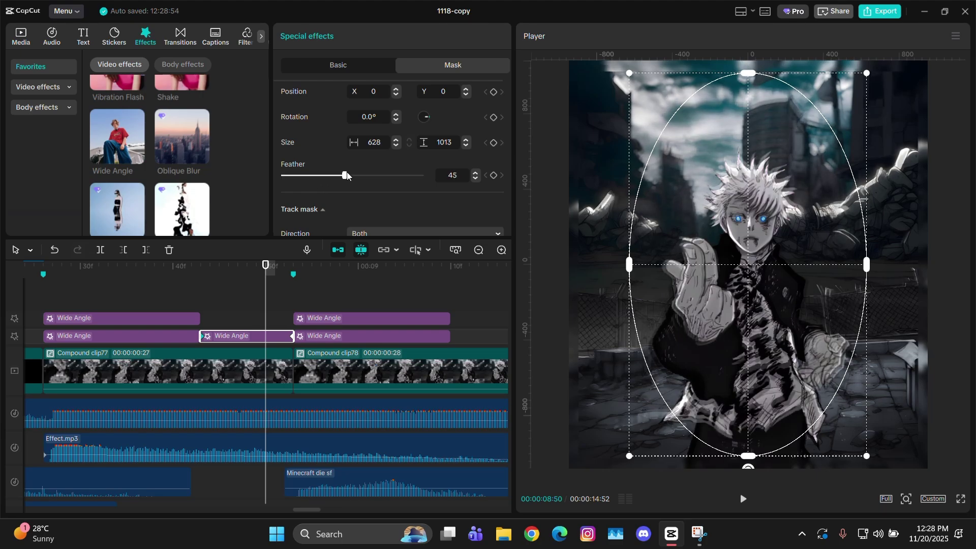
drag(869, 266, 871, 266)
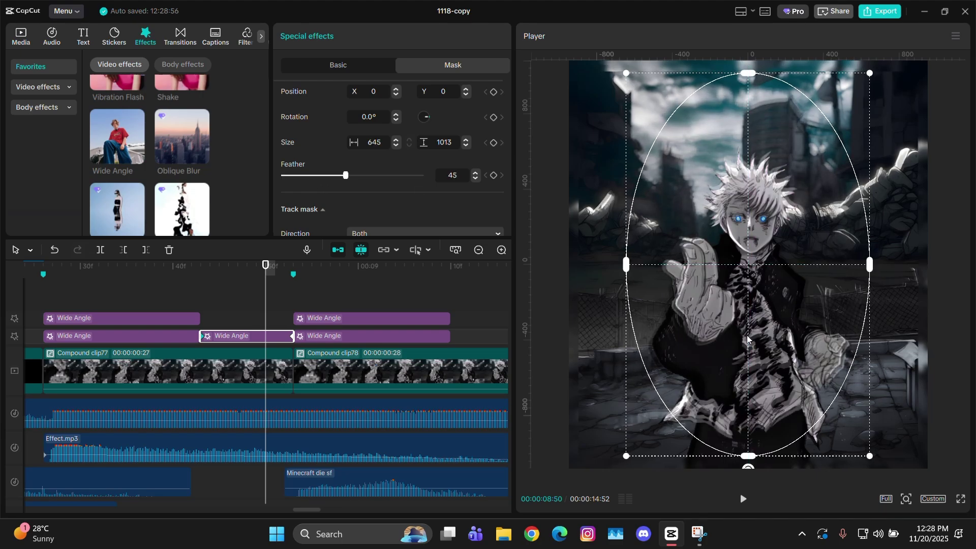
Step: Stack multiple copies of the masked Wide Angle effect on layers above it, all starting at 00:00:08:43
click(220, 318)
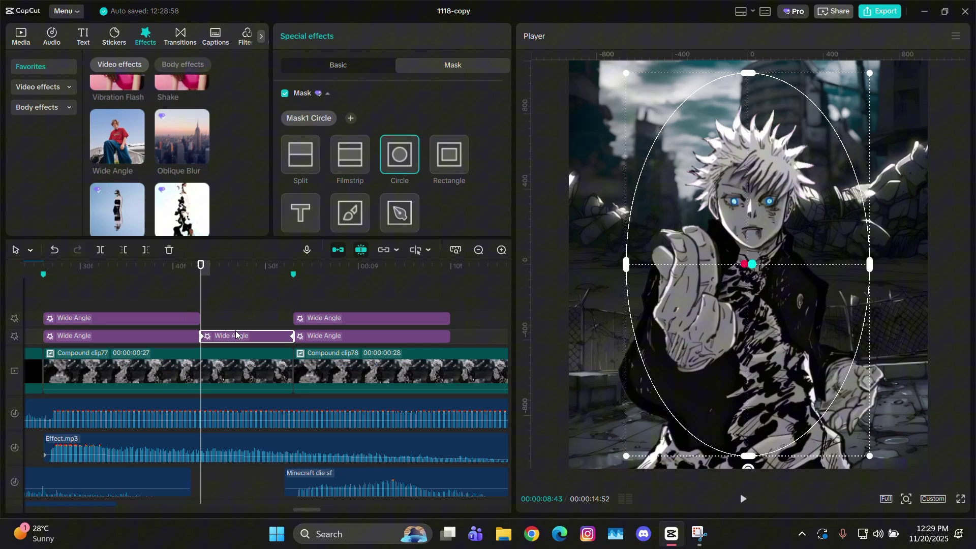
click(248, 321)
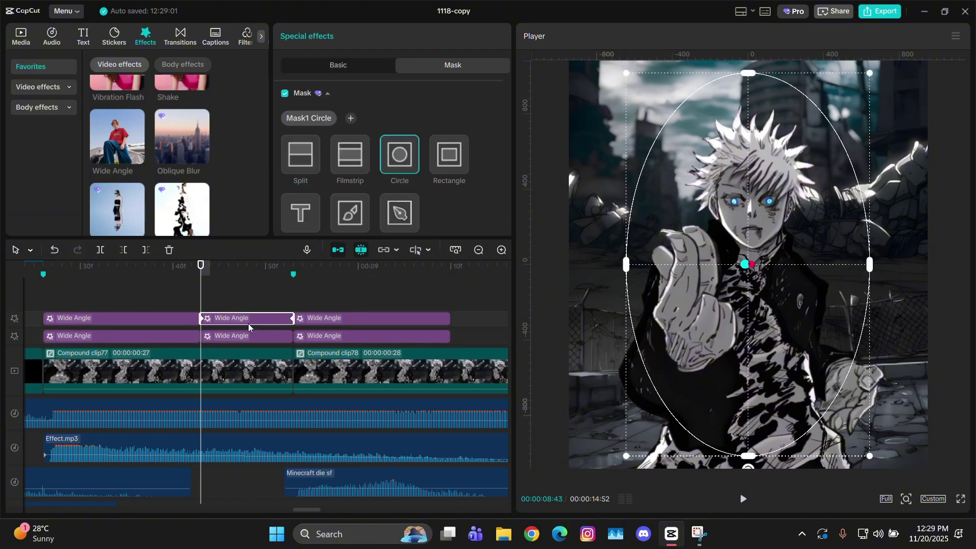
ctrl+click(258, 336)
key(ctrl+v)
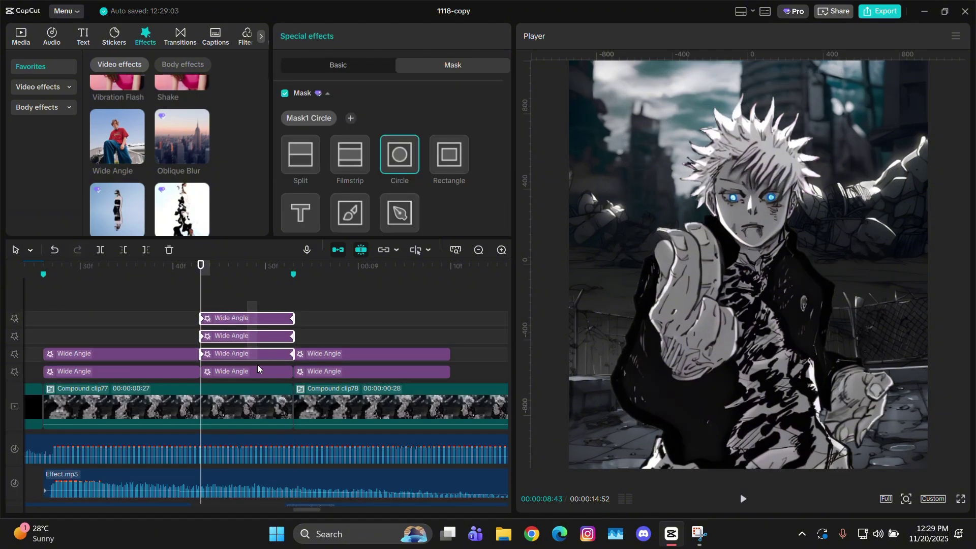
key(ctrl+v)
drag(245, 371, 245, 308)
drag(173, 310, 239, 337)
key(ctrl+c)
key(ctrl+v)
scroll(303, 318, down, 2)
scroll(212, 357, up, 4)
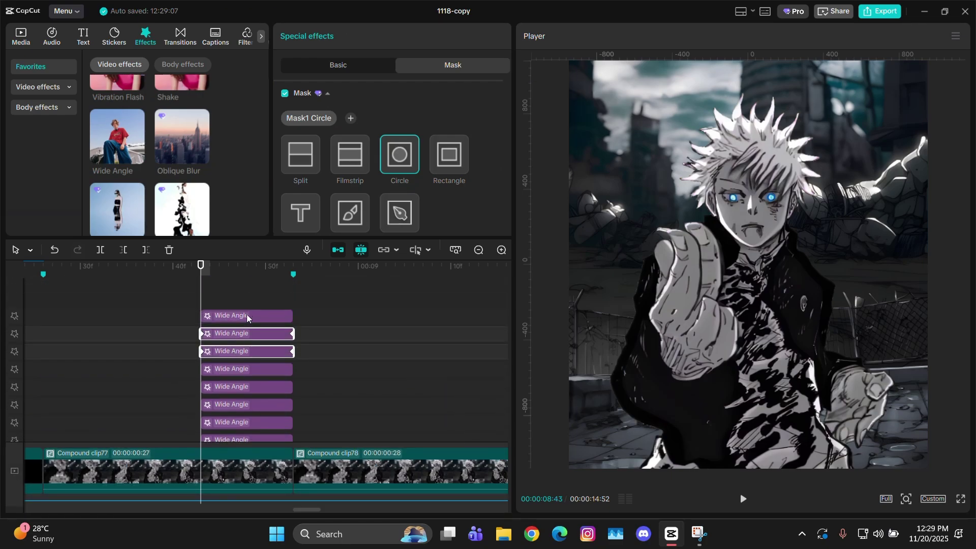
Step: Copy the whole masked Wide Angle stack to the second compound clip at 00:00:09:11 and the third at 00:00:09:39
drag(247, 301, 266, 433)
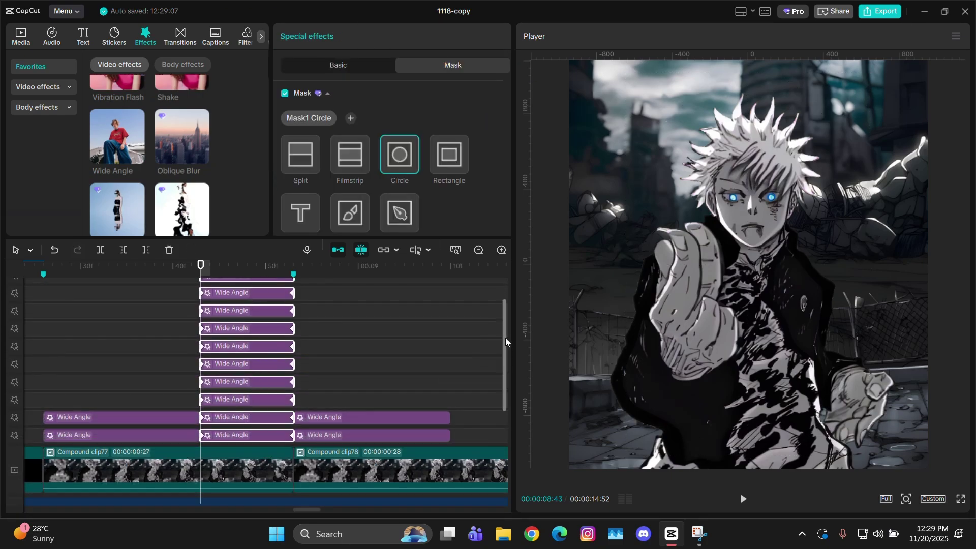
click(480, 253)
click(334, 360)
key(Right)
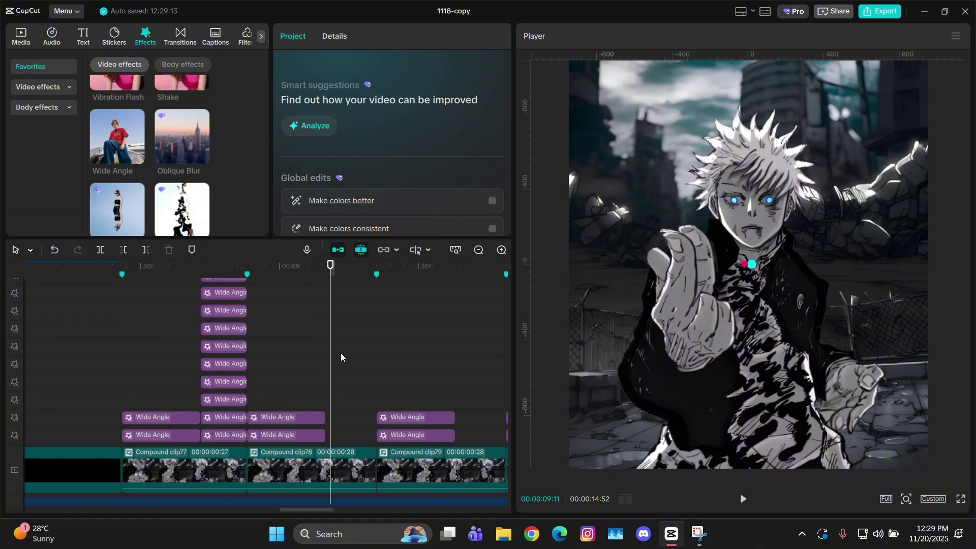
key(ctrl+v)
click(458, 360)
key(ctrl+v)
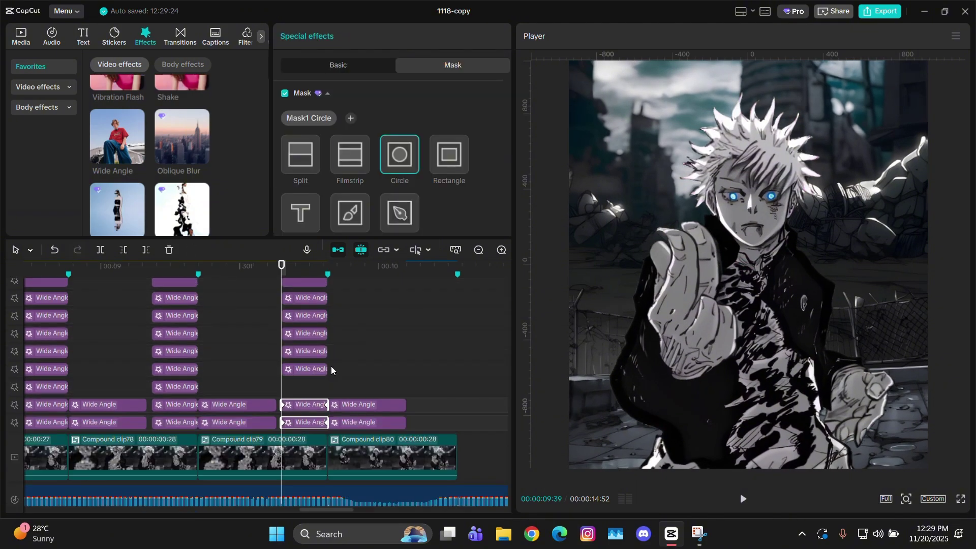
click(478, 250)
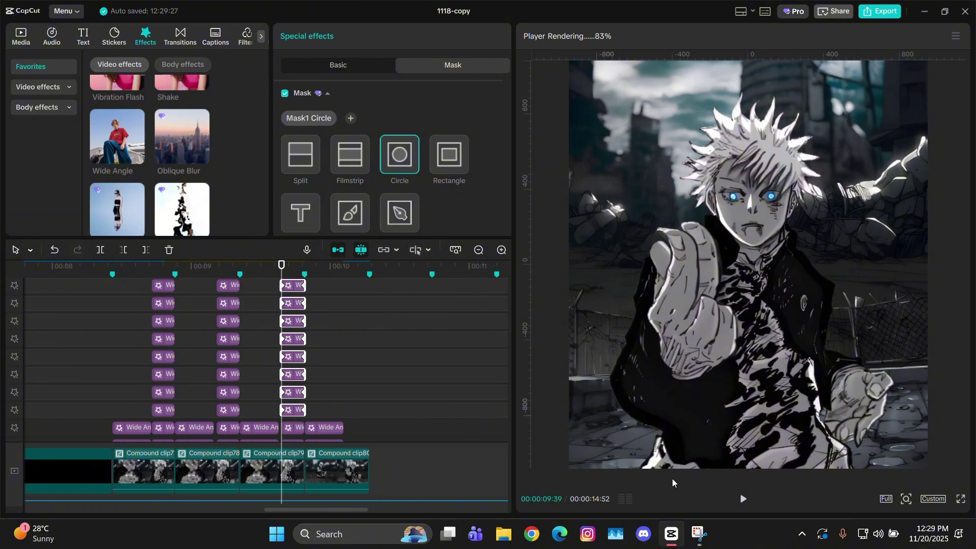
Step: Play back the compound clips from 00:00:08:26 to check the stacked Wide Angle effects
click(478, 249)
click(117, 332)
key(space)
scroll(203, 330, up, 1)
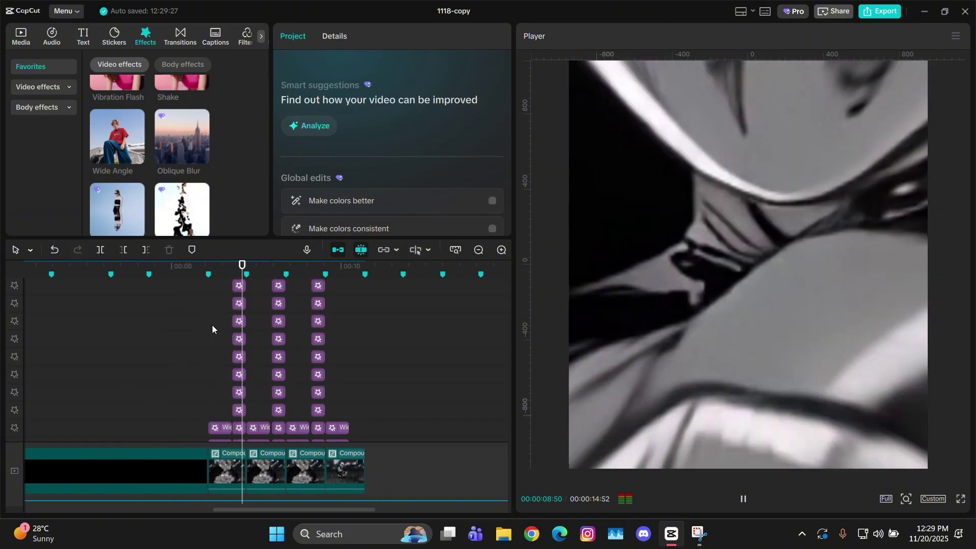
click(212, 328)
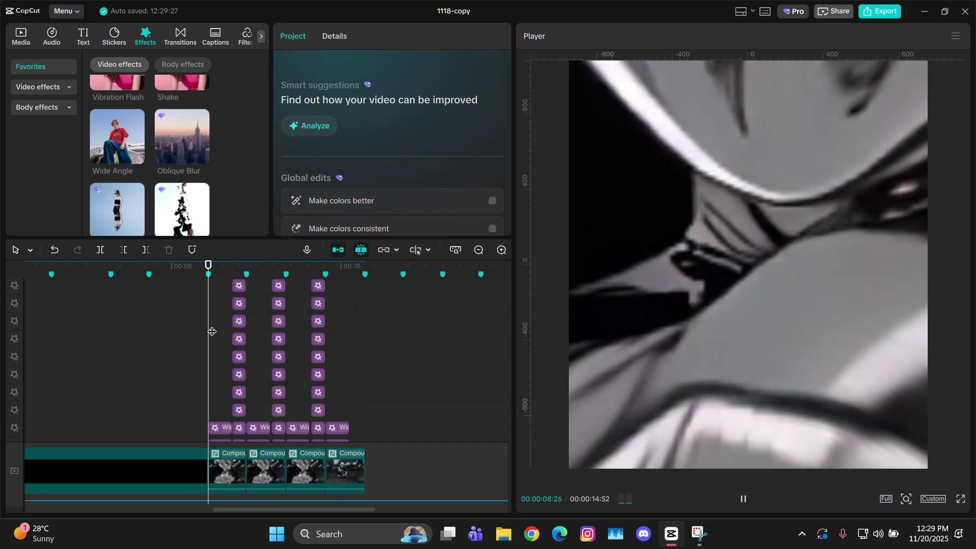
key(space)
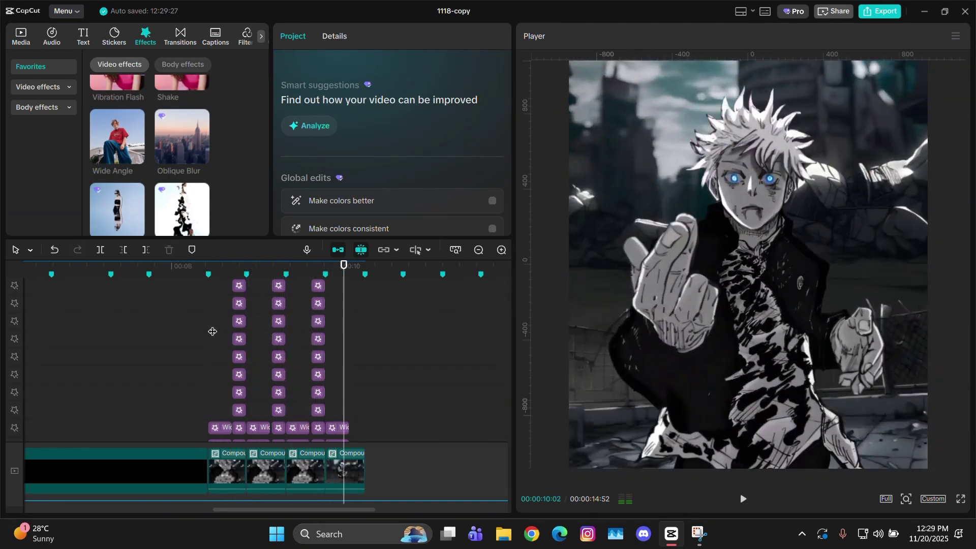
click(292, 328)
key(space)
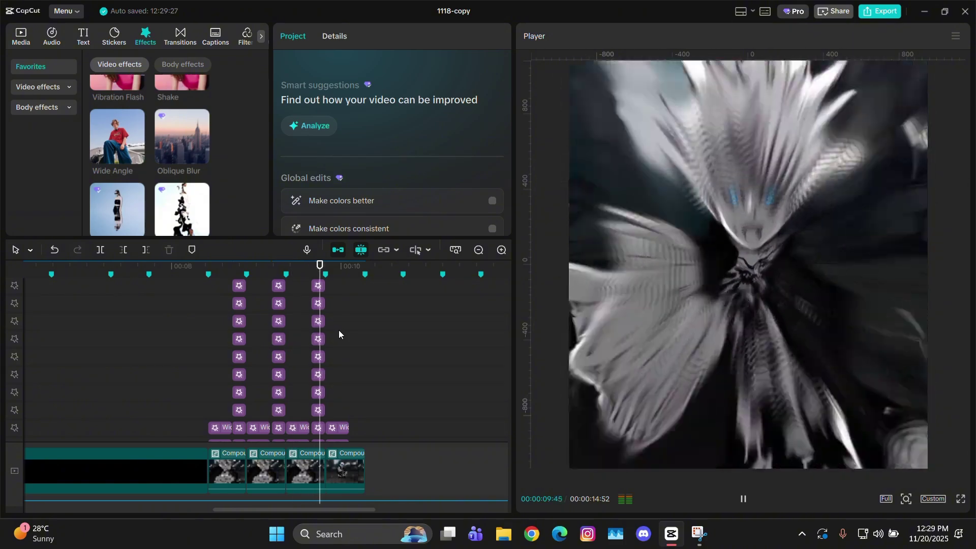
key(space)
scroll(359, 335, up, 4)
scroll(305, 340, down, 3)
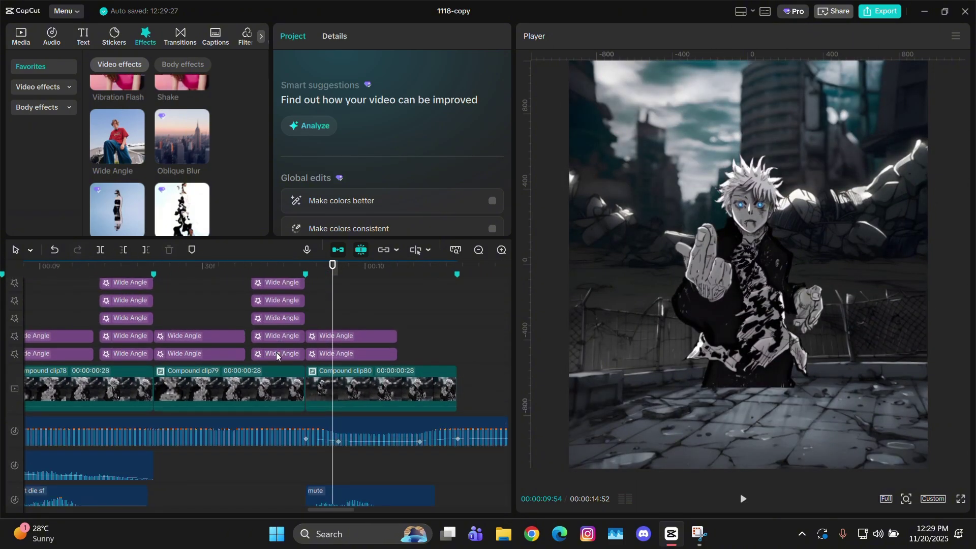
Step: Delete the whole Wide Angle stack starting at 00:00:09:39 over the end of the third compound clip and preview that section
drag(247, 352, 262, 228)
key(Delete)
click(255, 337)
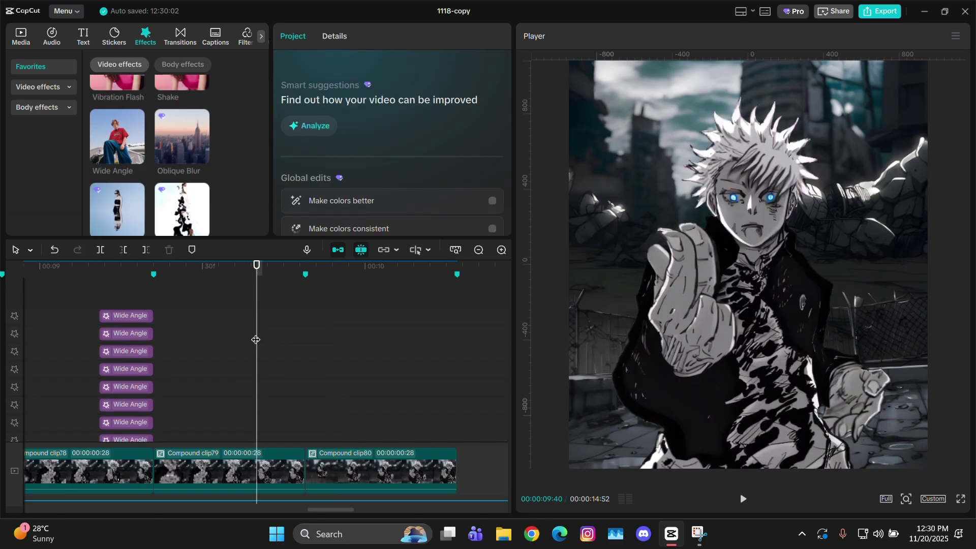
click(264, 337)
drag(266, 337, 301, 328)
scroll(318, 333, down, 3)
scroll(319, 334, down, 2)
scroll(239, 325, up, 1)
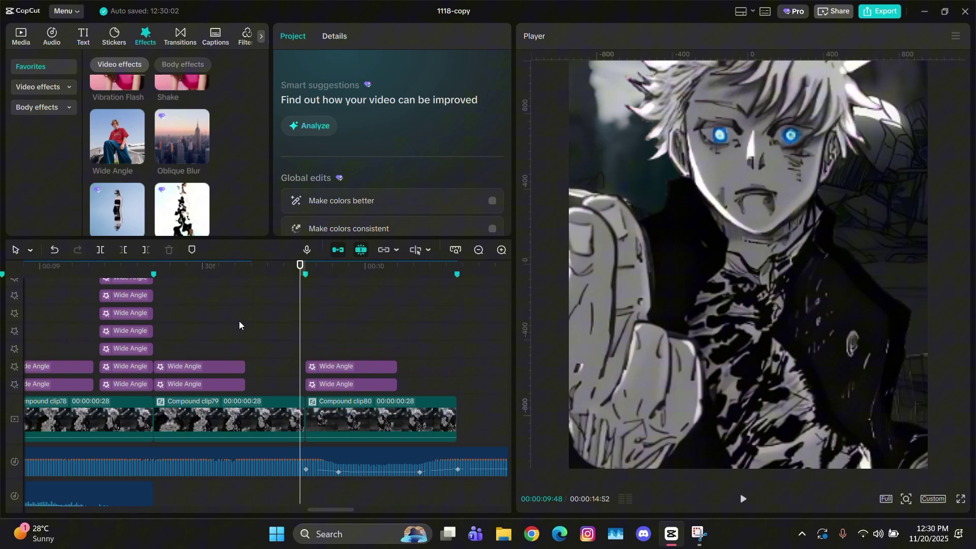
Step: Add a Pull in transition at the 00:00:09:49 cut between the third and fourth compound clips
click(478, 253)
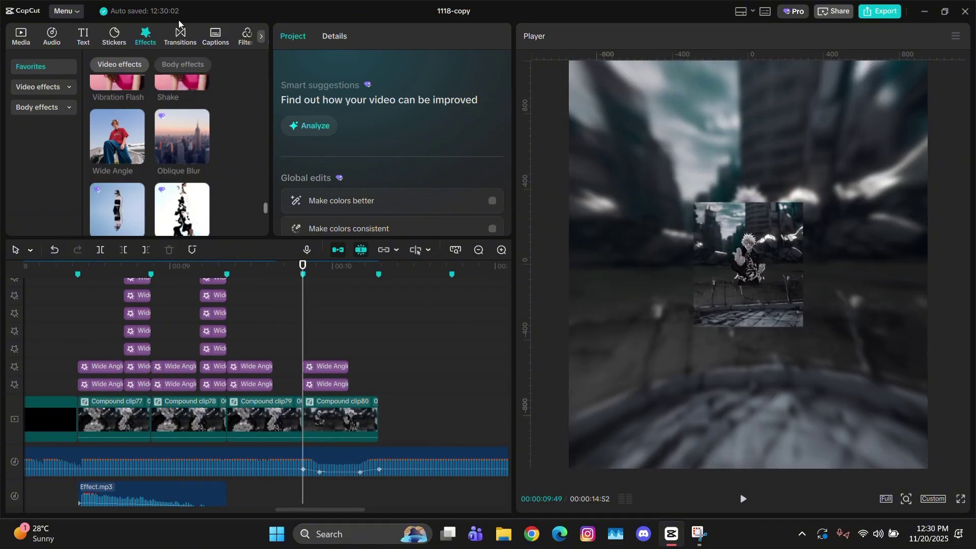
click(193, 39)
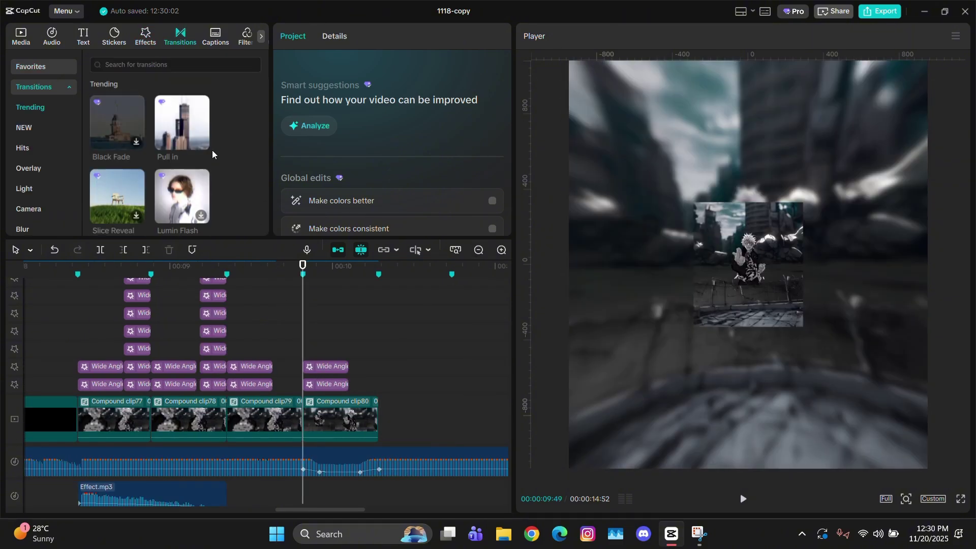
drag(182, 125, 344, 413)
right_click(350, 319)
click(479, 397)
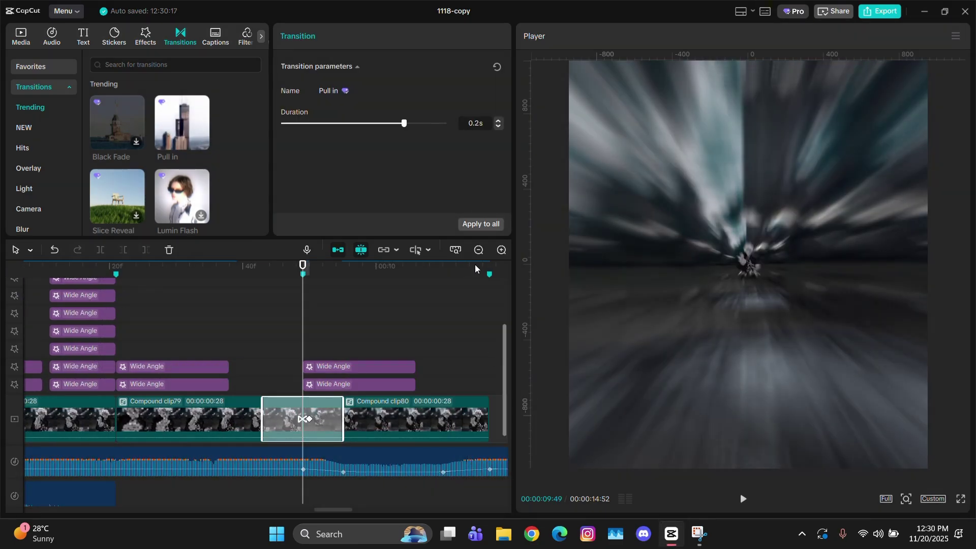
Step: Play back the sequence from the start of the first compound clip to check the effects and the transition
click(478, 252)
scroll(219, 359, up, 2)
scroll(203, 374, down, 2)
scroll(160, 352, up, 1)
scroll(219, 325, left, 3)
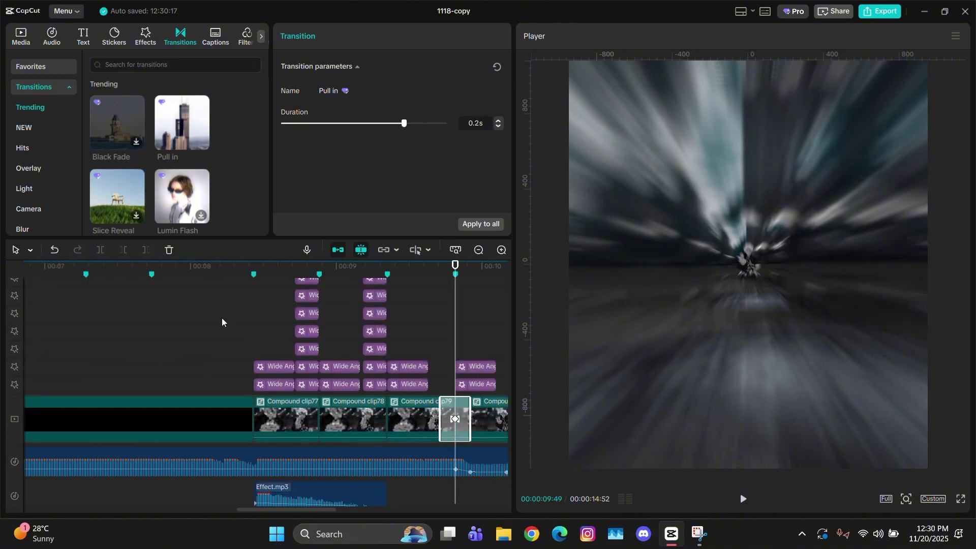
click(251, 324)
key(space)
click(321, 319)
Step: Browse the favorite and trending transitions for alternatives
click(55, 70)
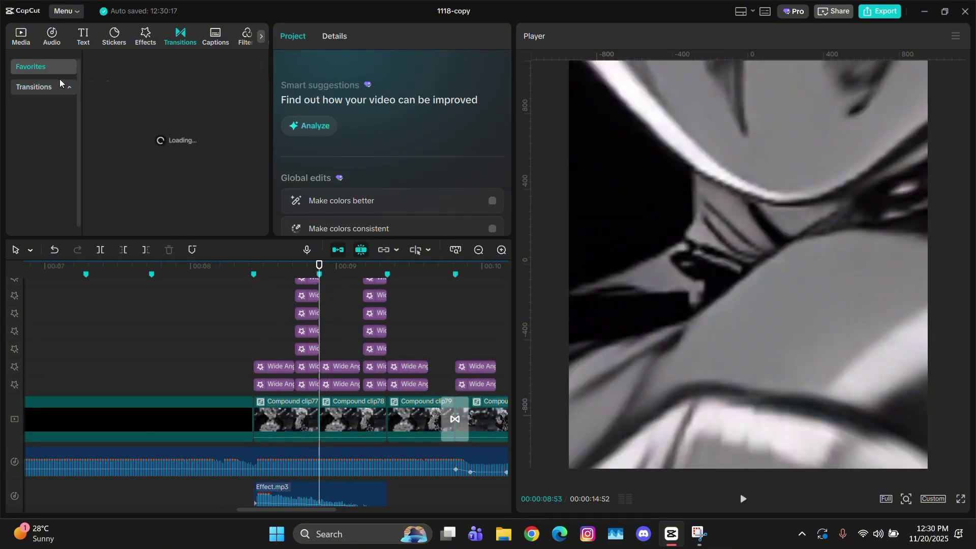
click(57, 88)
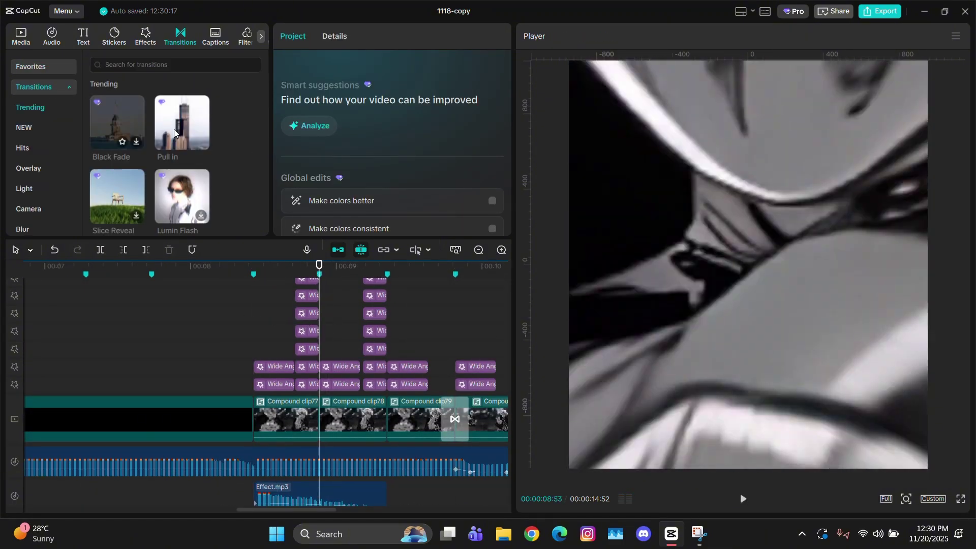
scroll(205, 149, down, 3)
scroll(205, 153, up, 1)
scroll(205, 154, down, 1)
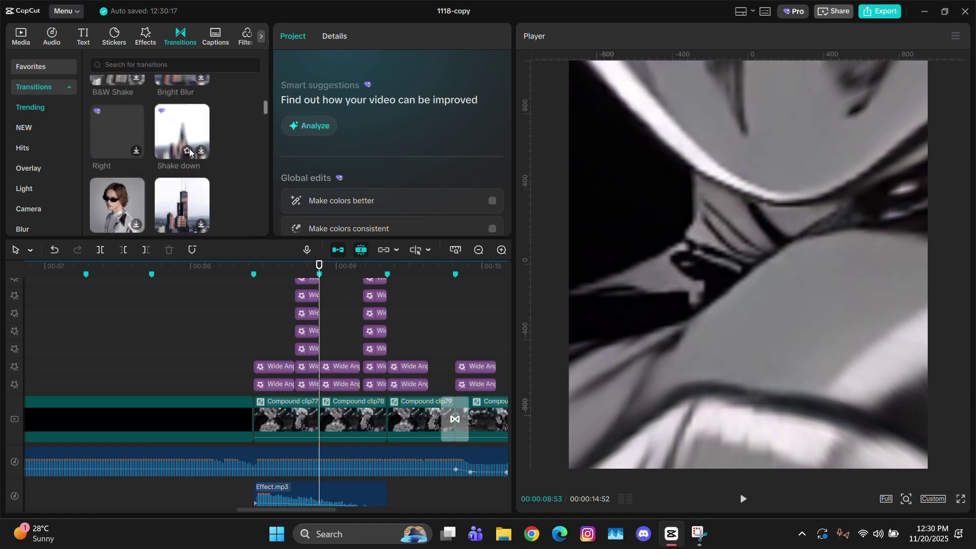
scroll(27, 174, down, 2)
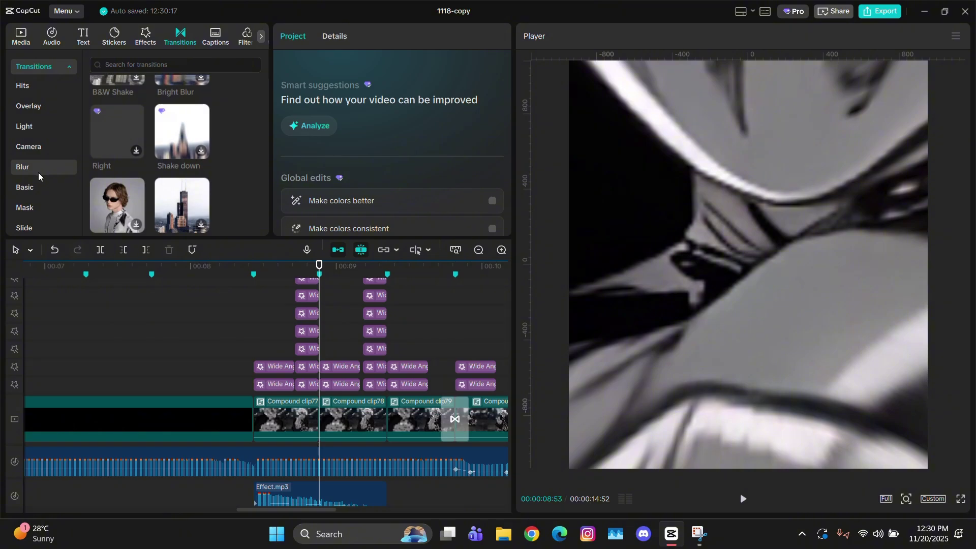
scroll(38, 172, up, 2)
scroll(211, 177, up, 3)
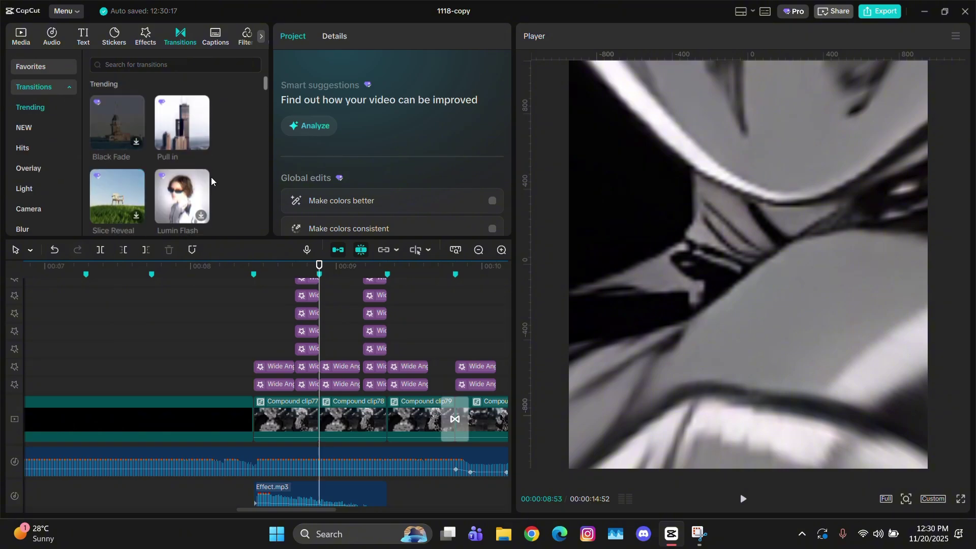
click(32, 71)
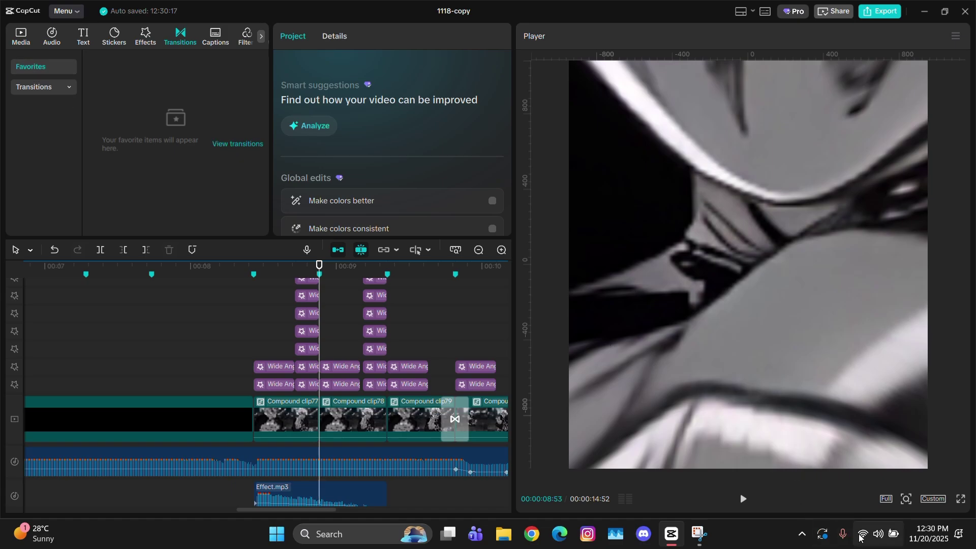
click(875, 534)
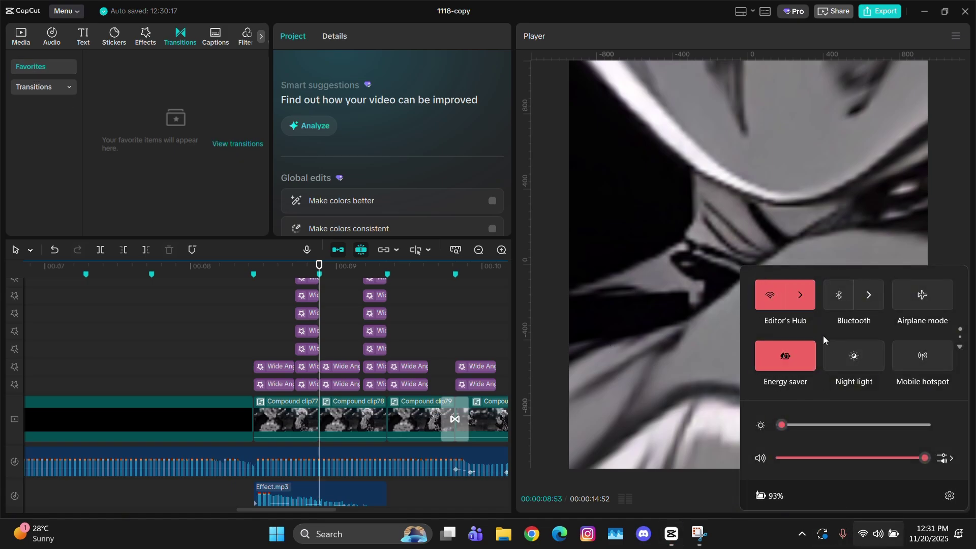
click(402, 461)
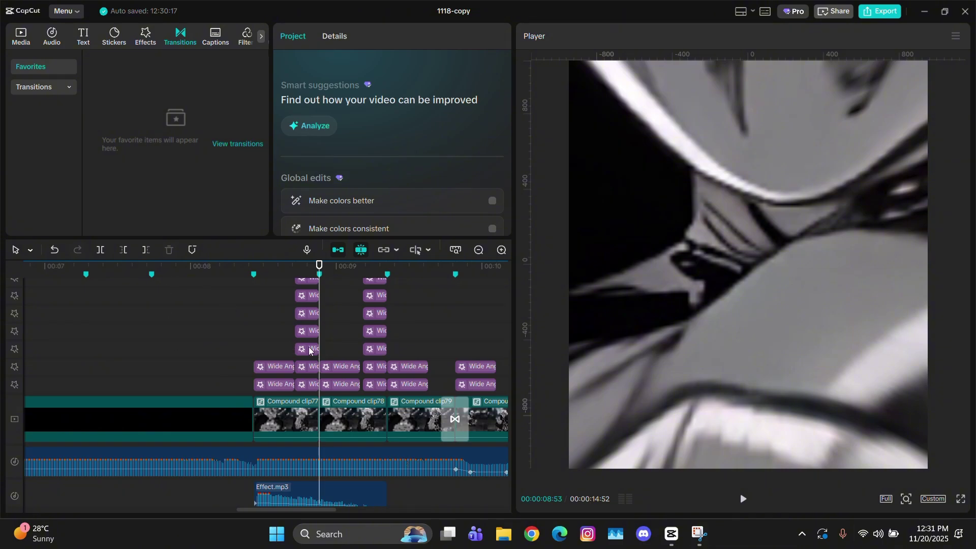
Step: Play back the Pull in transition from about 00:00:09:41 into the fourth compound clip
drag(334, 336, 406, 334)
key(space)
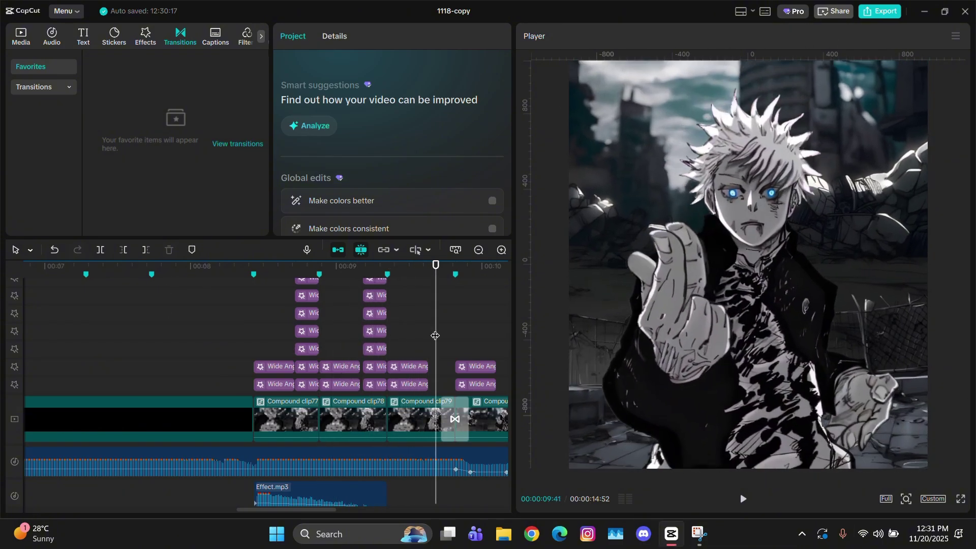
click(435, 335)
key(space)
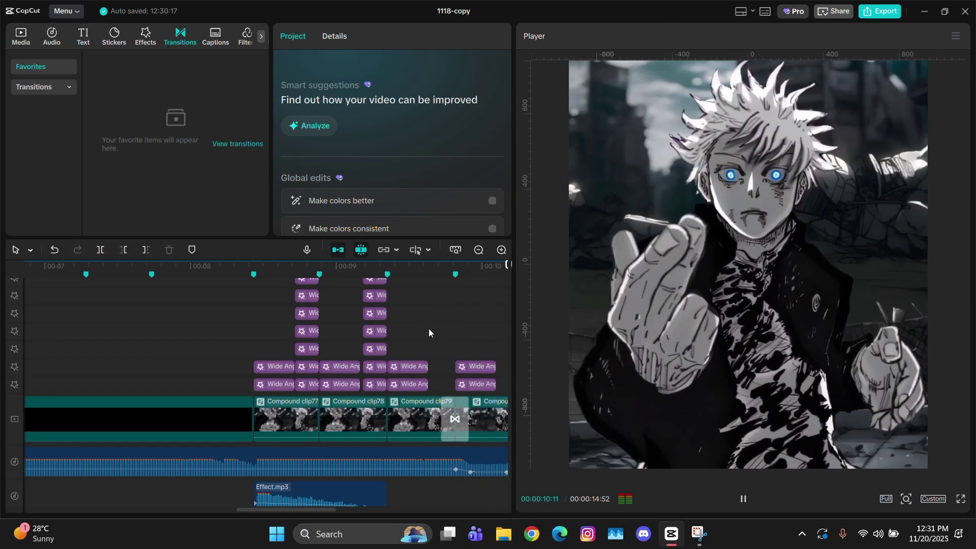
key(space)
Step: Combine the four compound clips and all their Wide Angle effects into one new compound clip
click(479, 251)
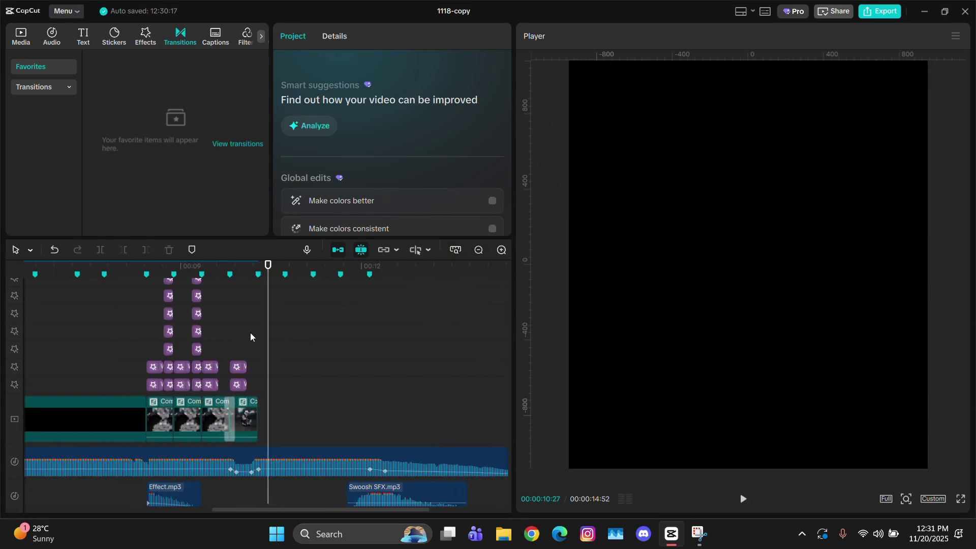
drag(256, 319, 163, 263)
scroll(220, 324, down, 5)
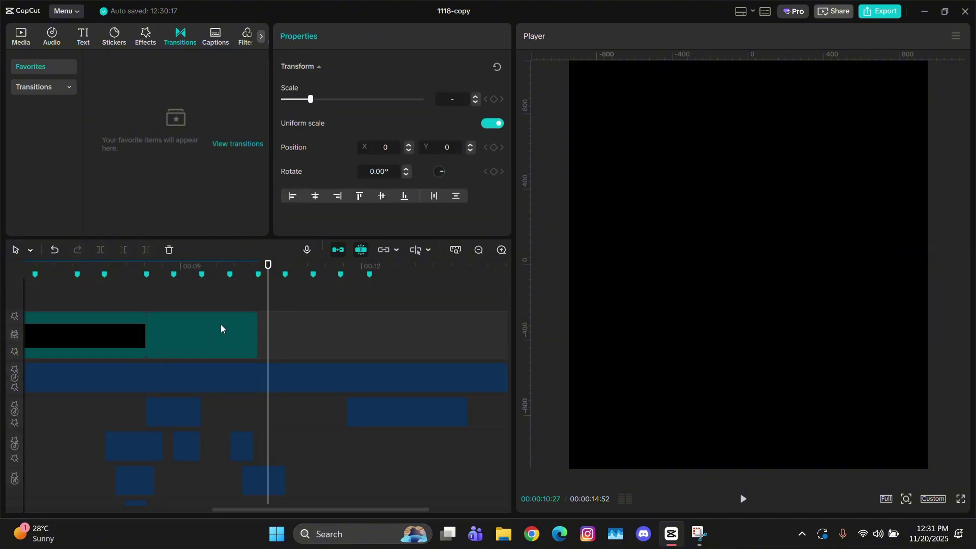
click(181, 283)
scroll(192, 310, up, 2)
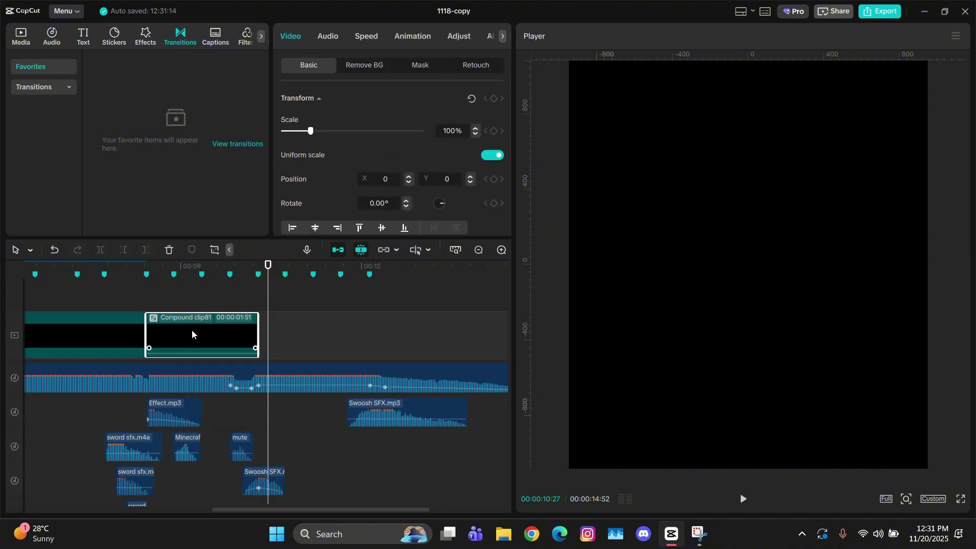
Step: Apply motion blur to the combined compound clip with the blur amount set to 23
click(200, 265)
scroll(384, 209, down, 4)
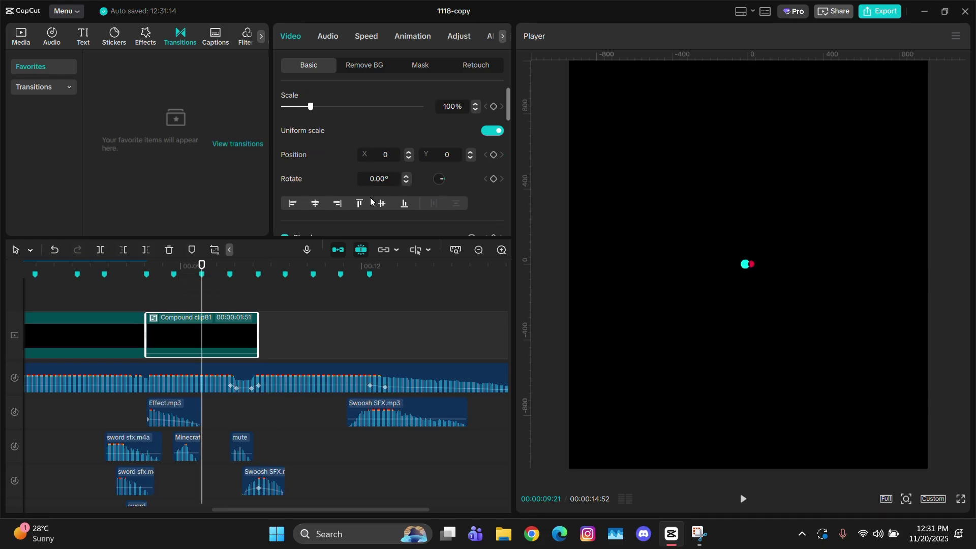
scroll(390, 179, down, 8)
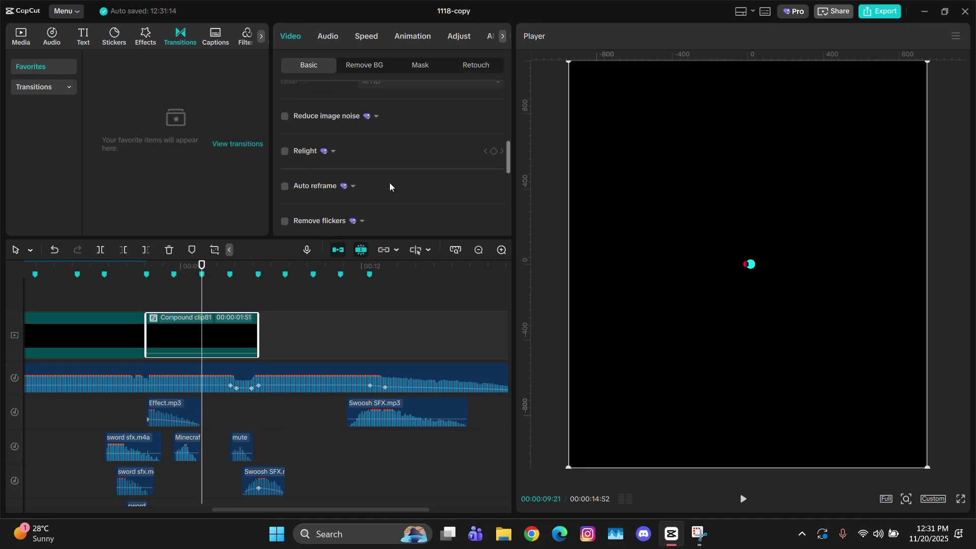
scroll(312, 179, down, 1)
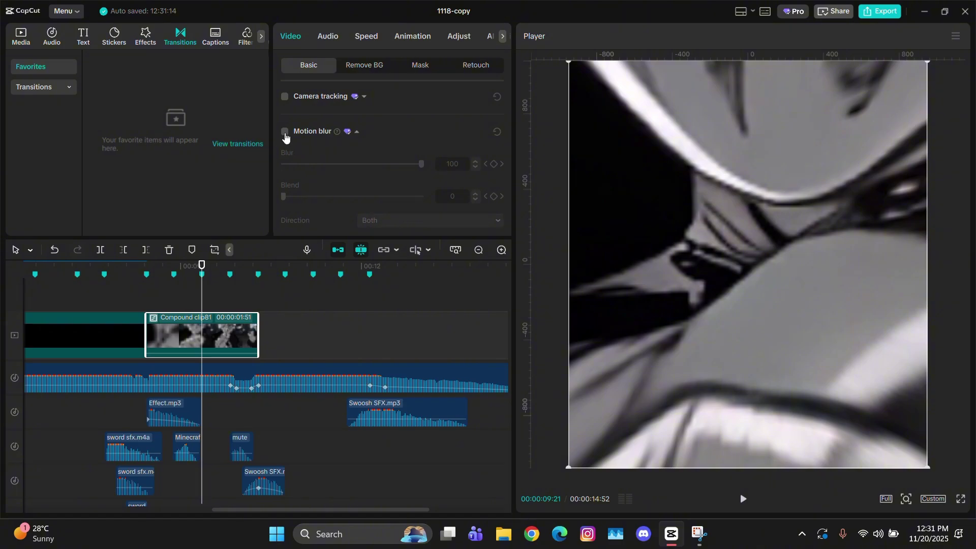
click(284, 132)
drag(333, 166, 313, 166)
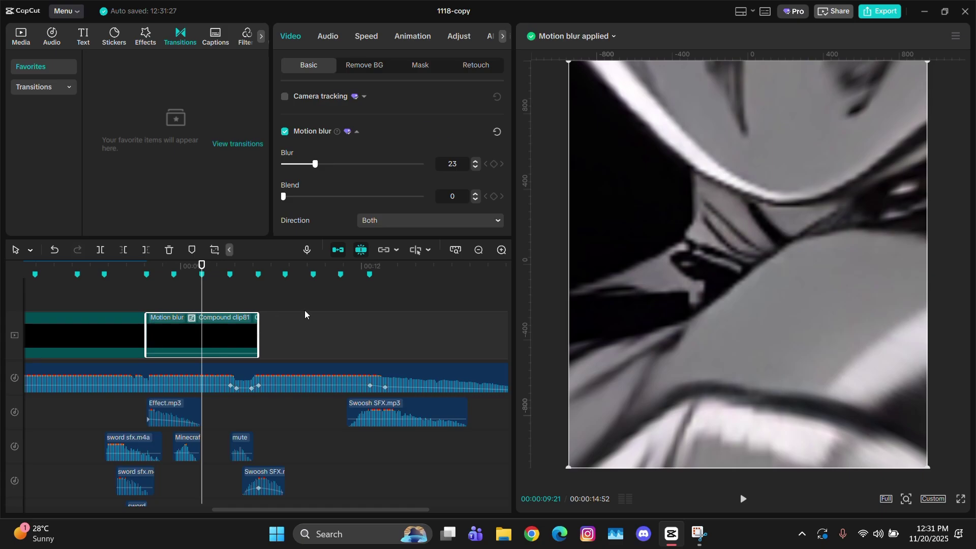
right_click(305, 311)
click(279, 339)
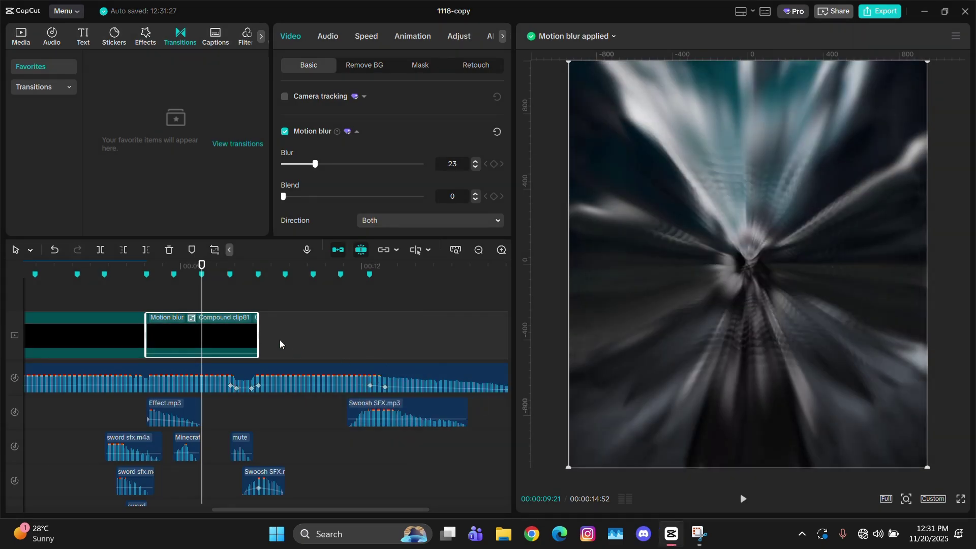
Step: Play back the combined compound clip repeatedly to check the motion blur on the zooms and the transition
click(115, 288)
key(space)
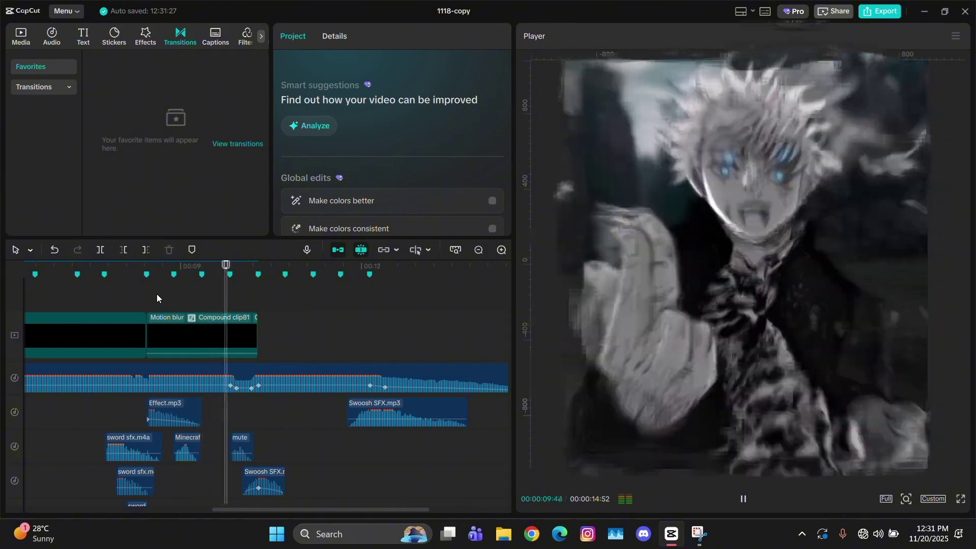
click(157, 299)
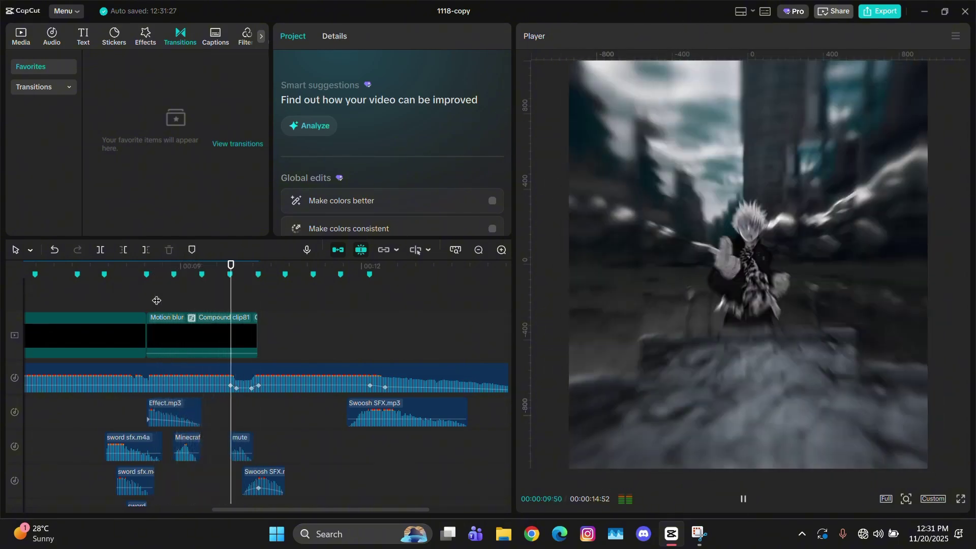
click(156, 300)
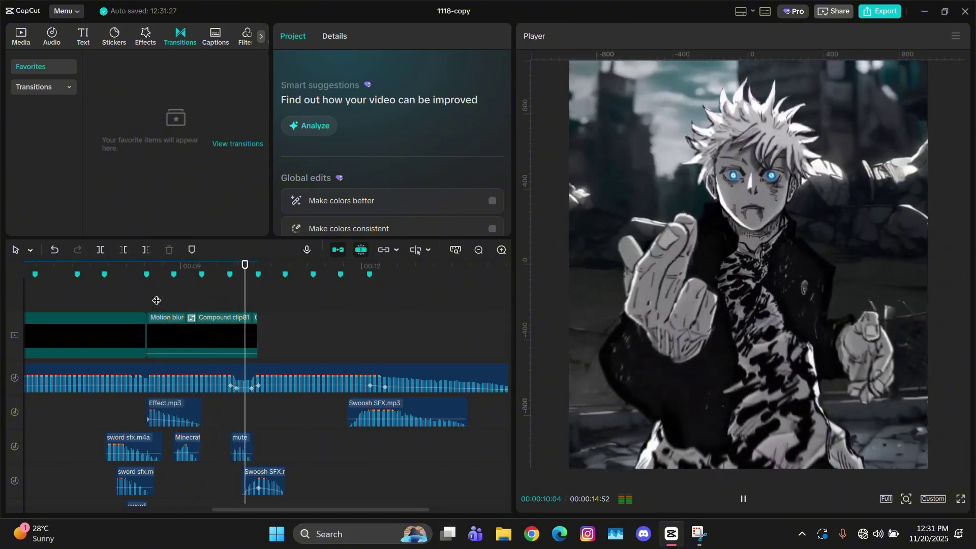
click(156, 300)
click(156, 300)
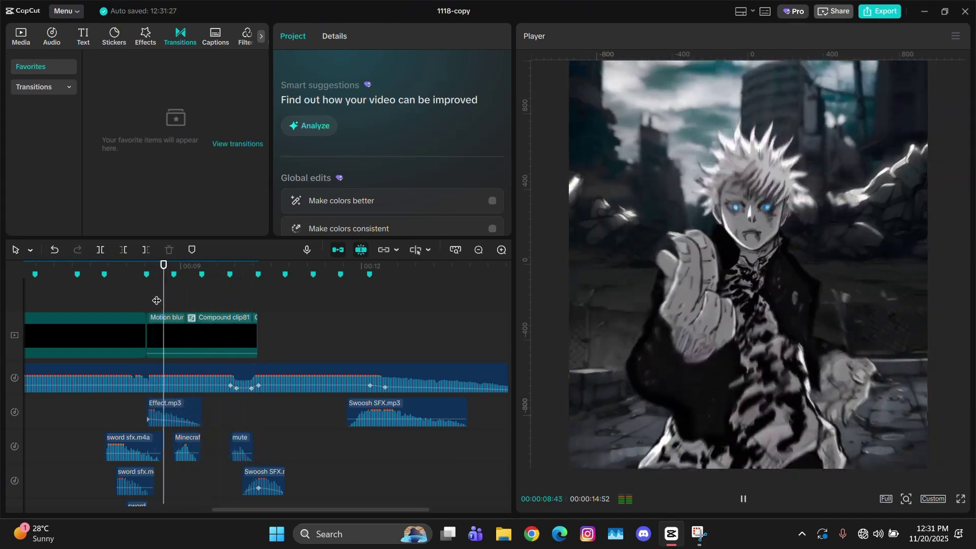
click(157, 300)
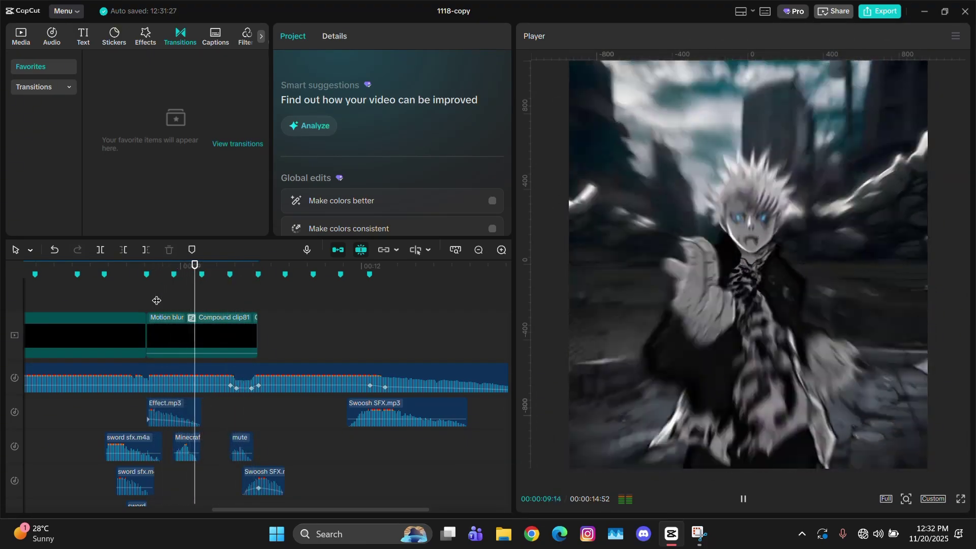
click(156, 300)
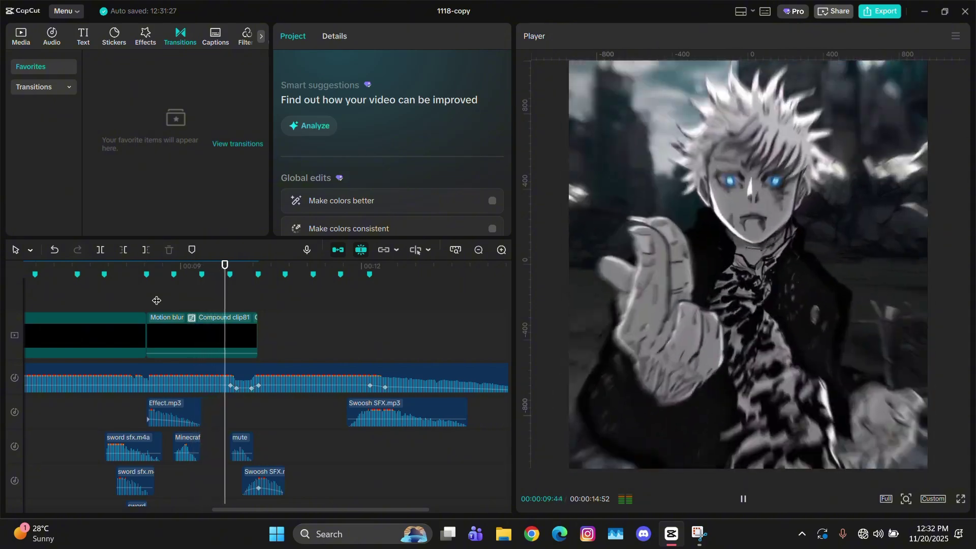
click(156, 301)
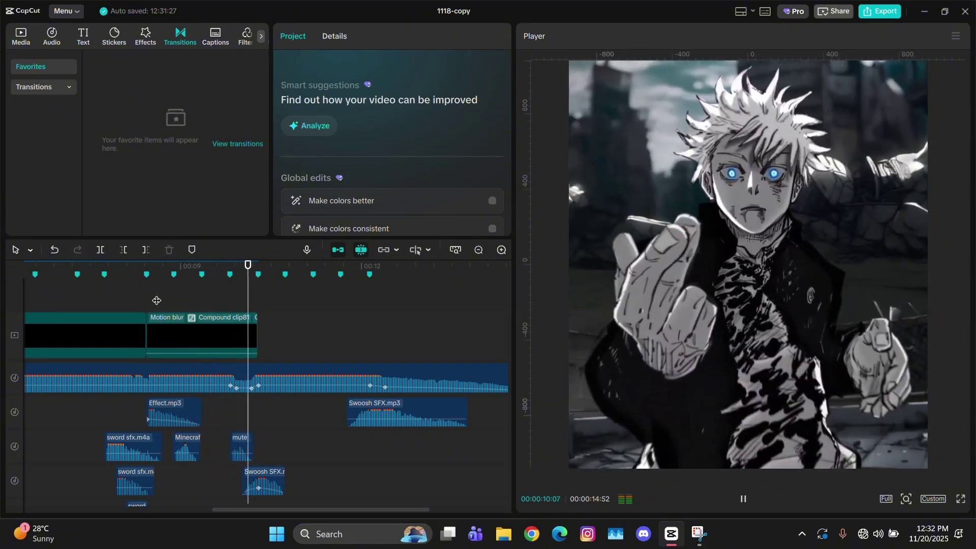